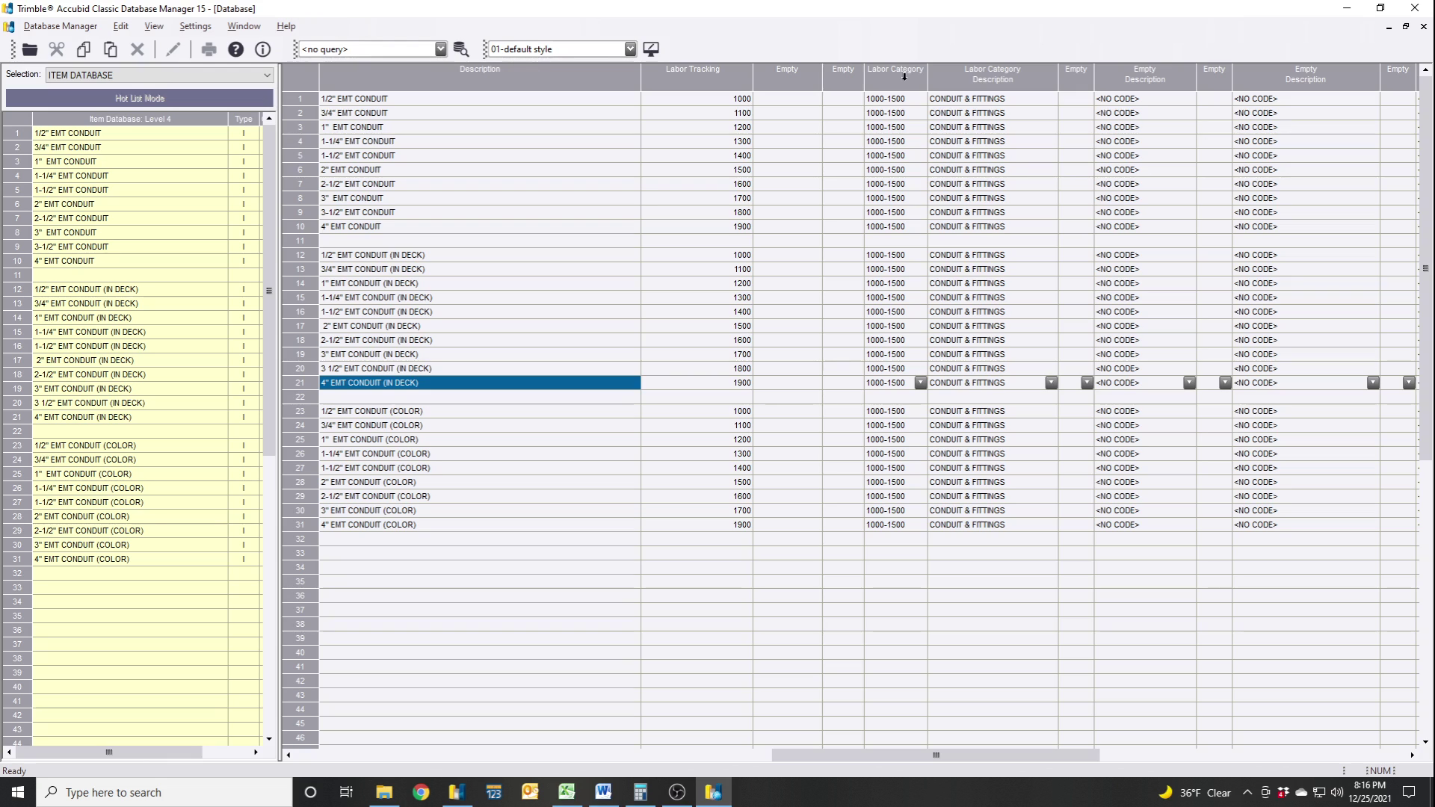
Examine the sort codes in the Edit Sort Codes dialog and the selectable sort code types, leaving the dialog without changes.
click(903, 99)
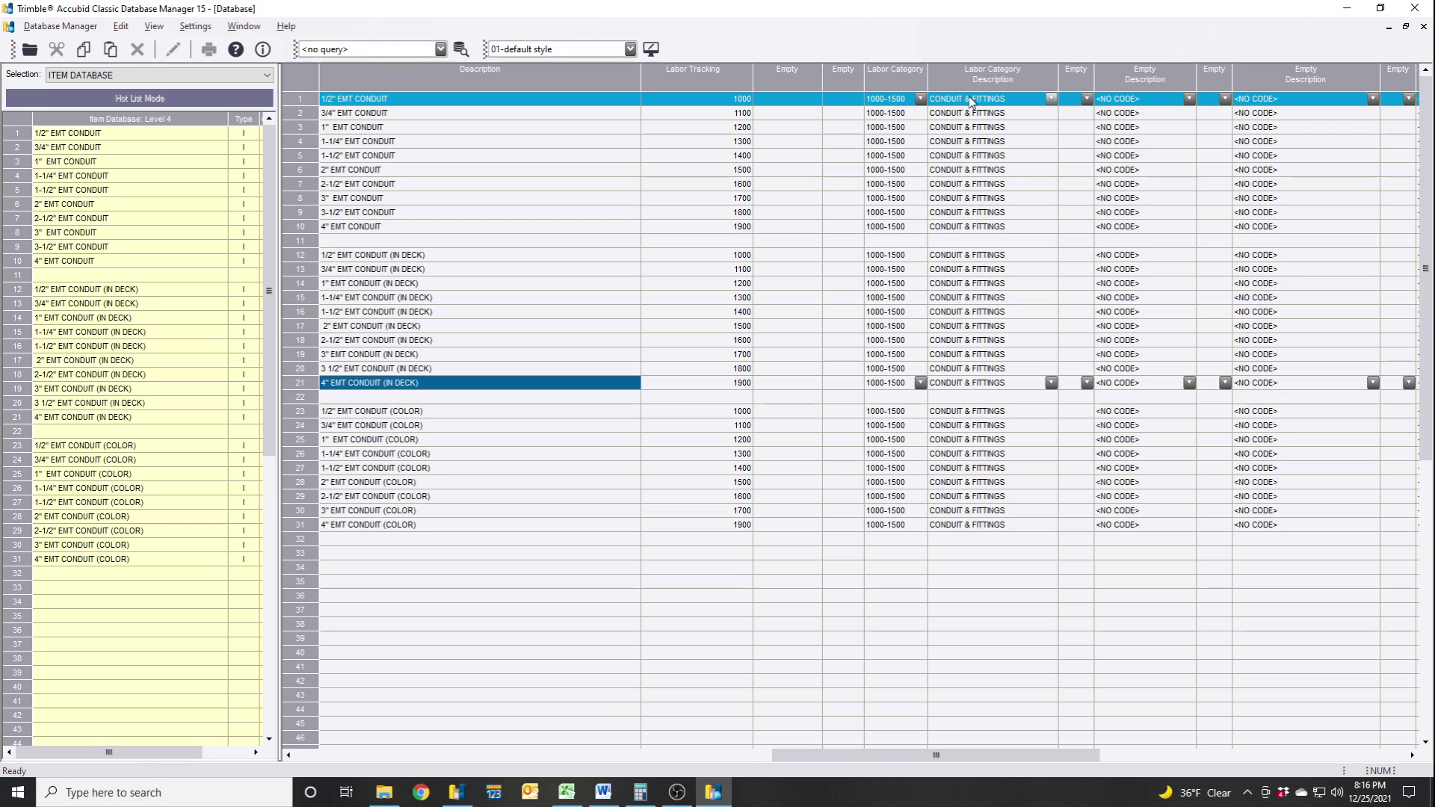
click(126, 30)
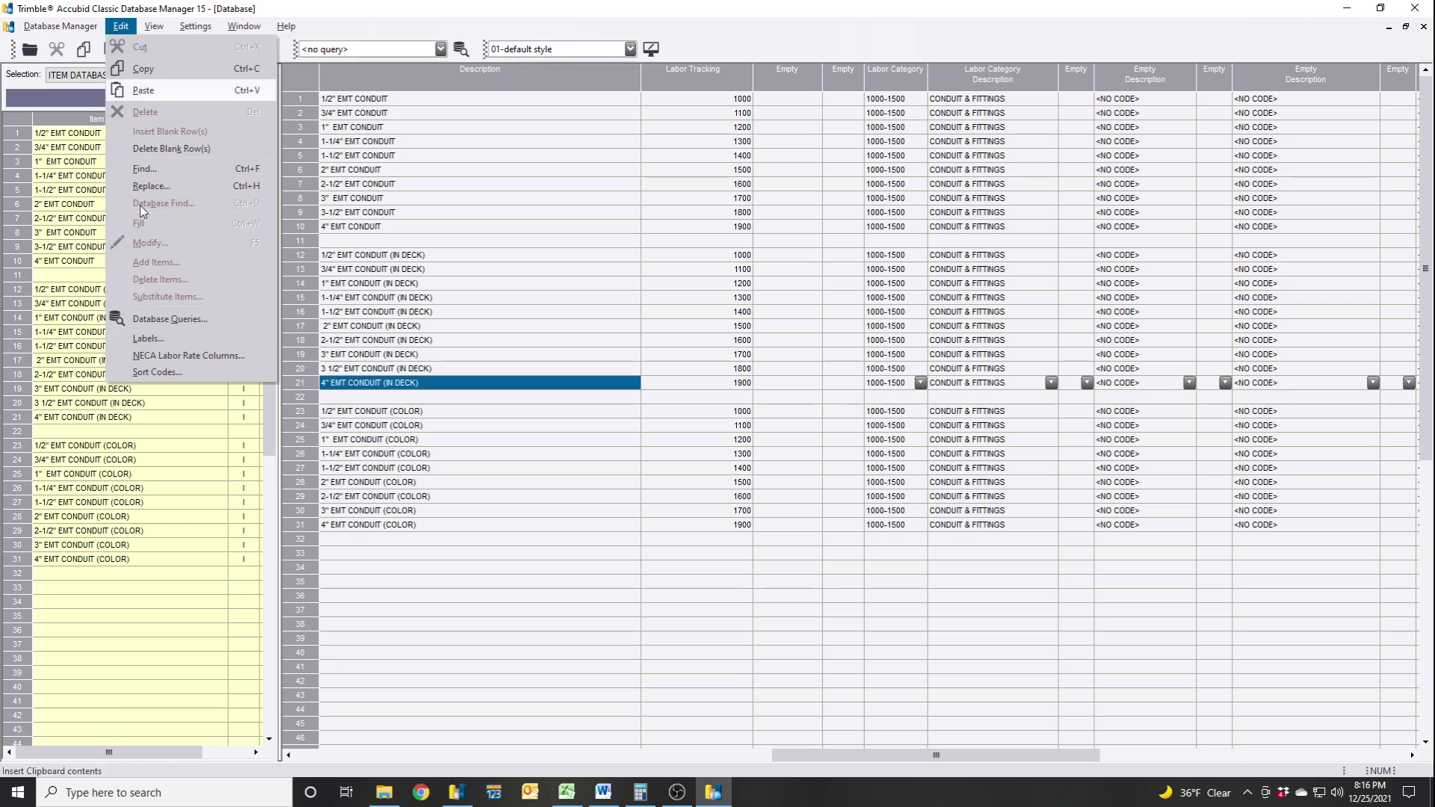
click(161, 372)
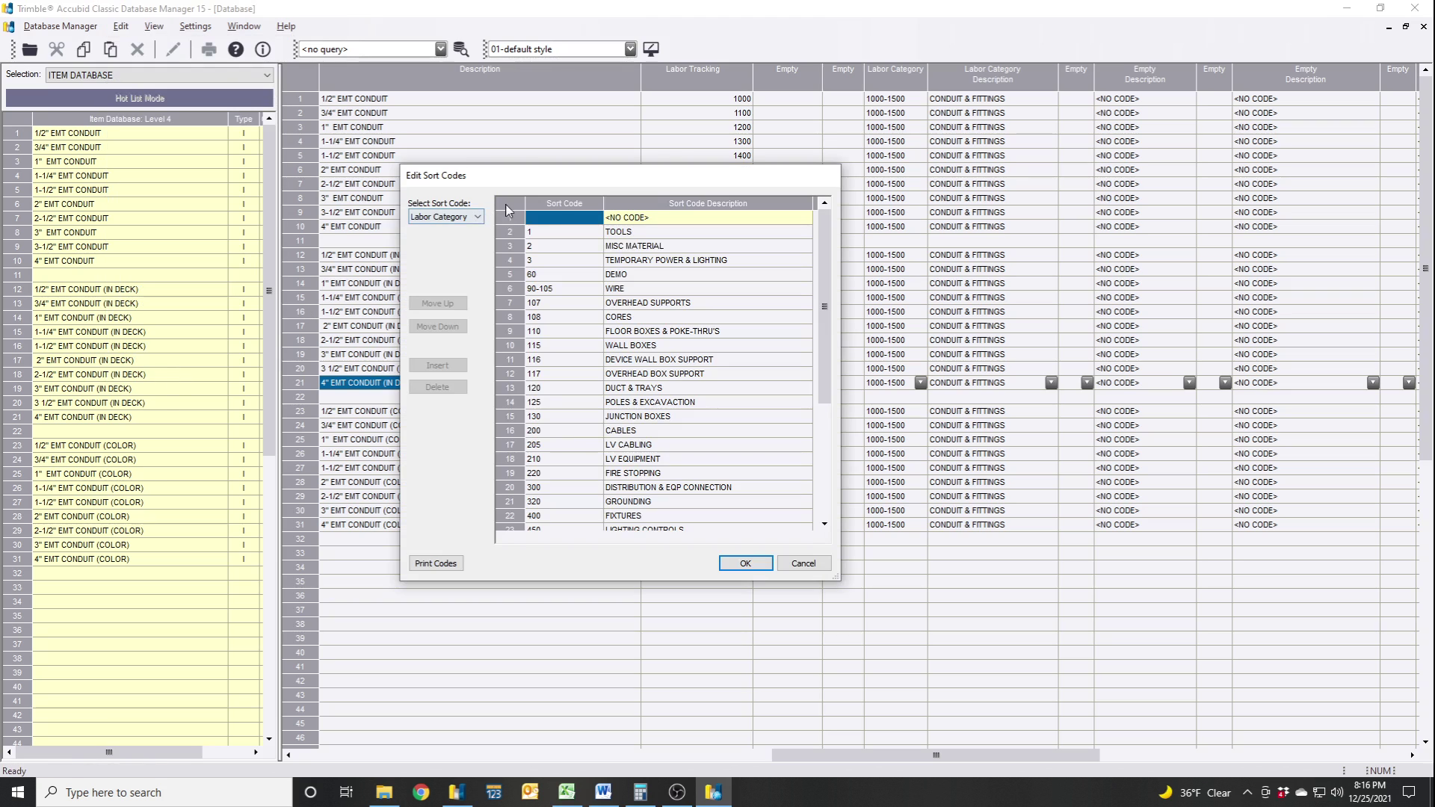
drag(563, 187, 485, 215)
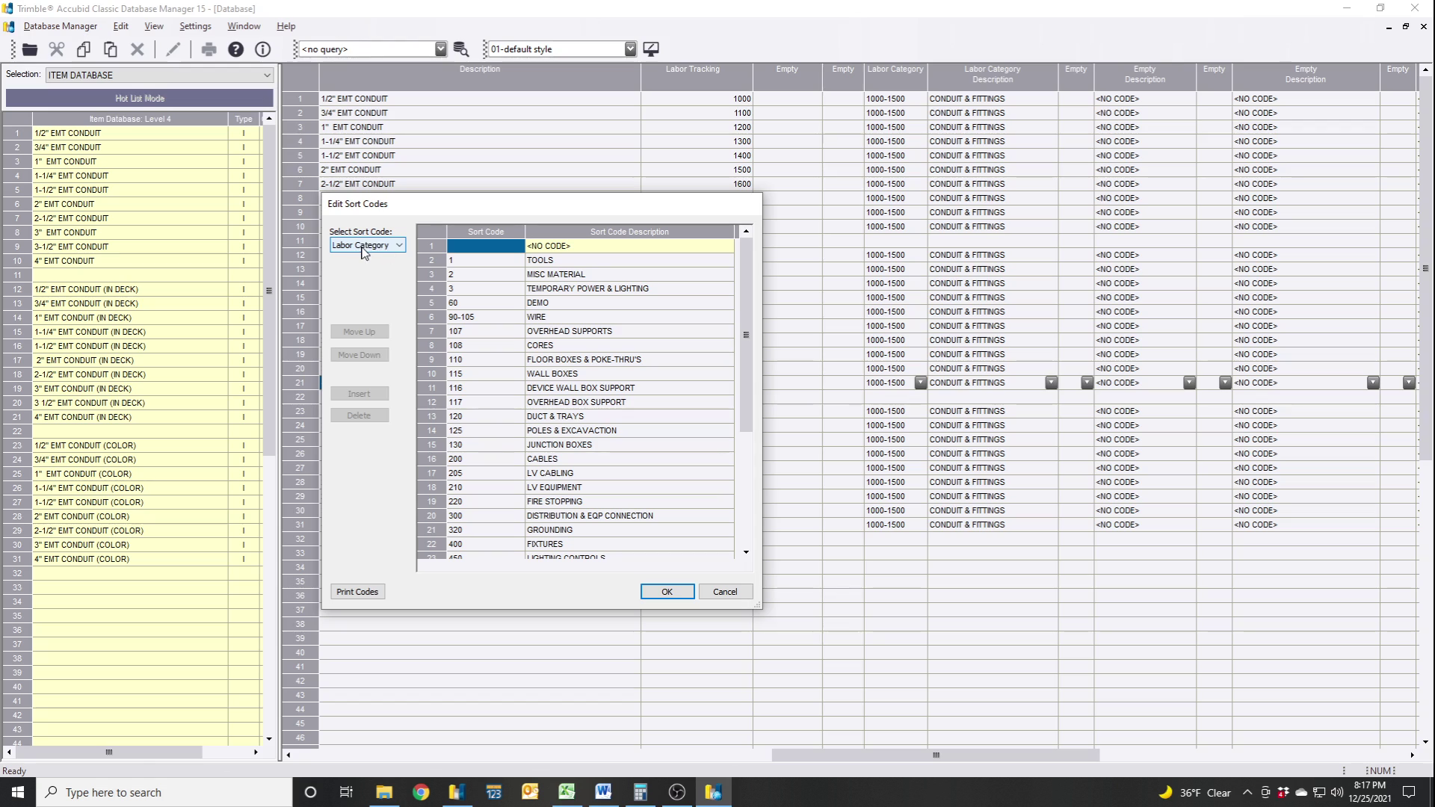
click(400, 247)
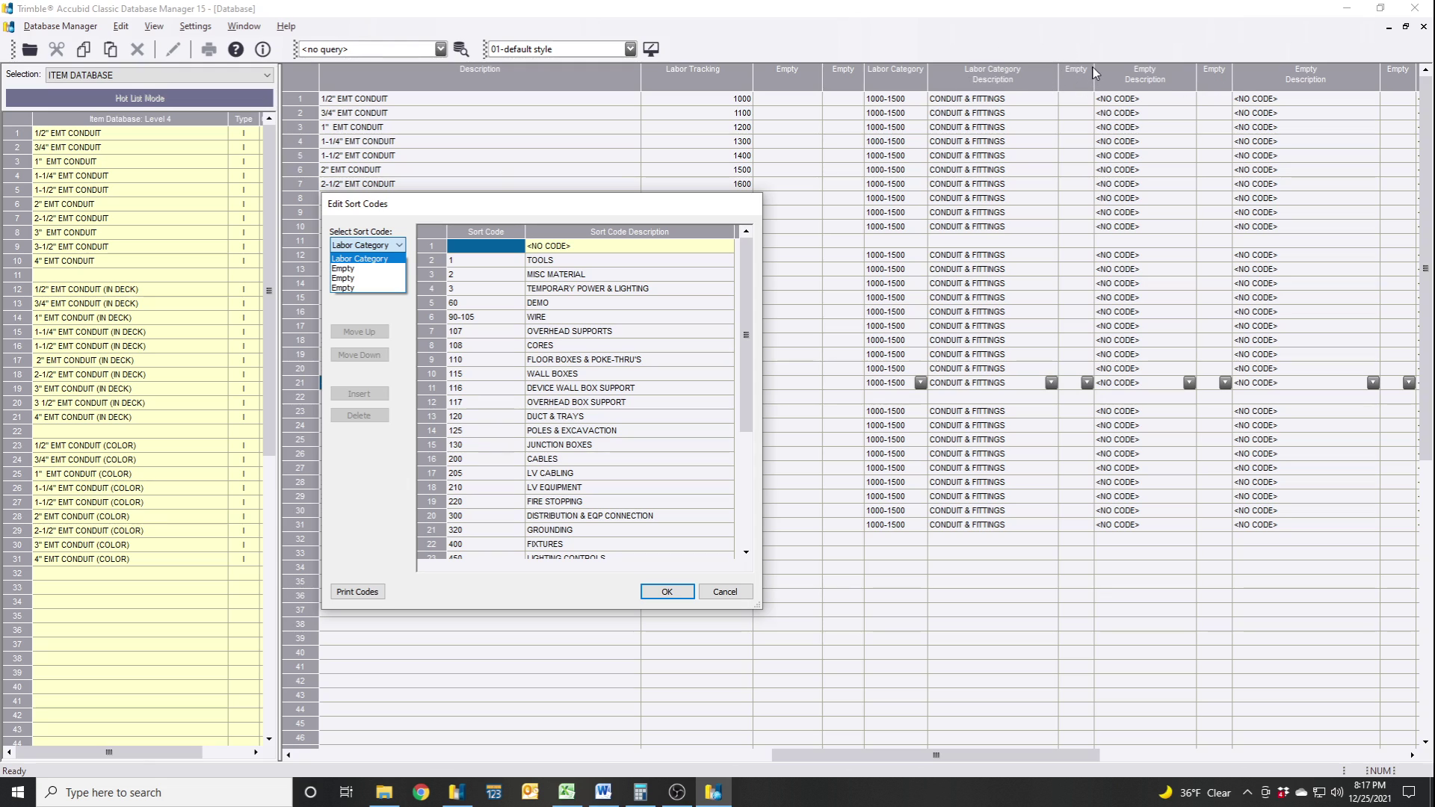
click(671, 503)
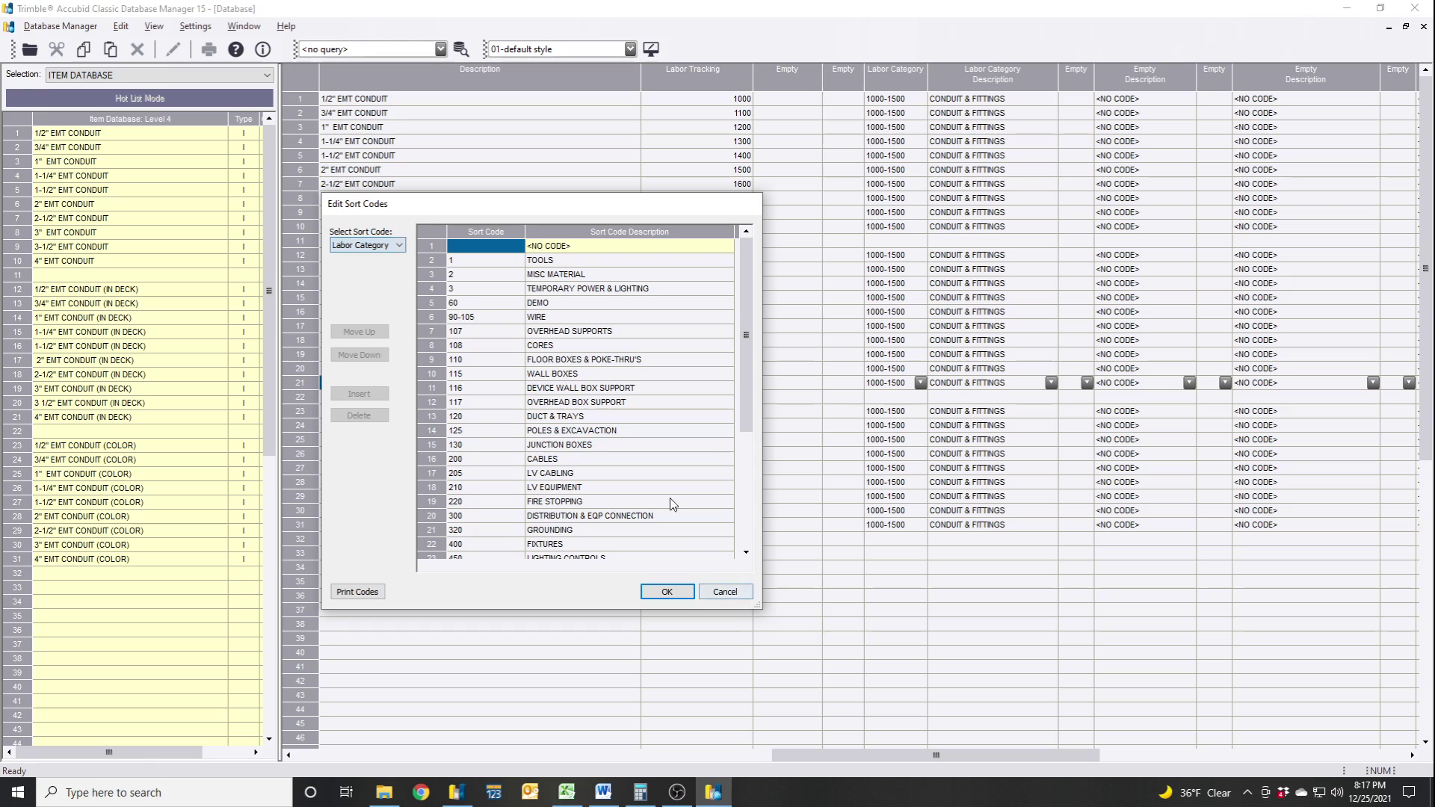
click(743, 598)
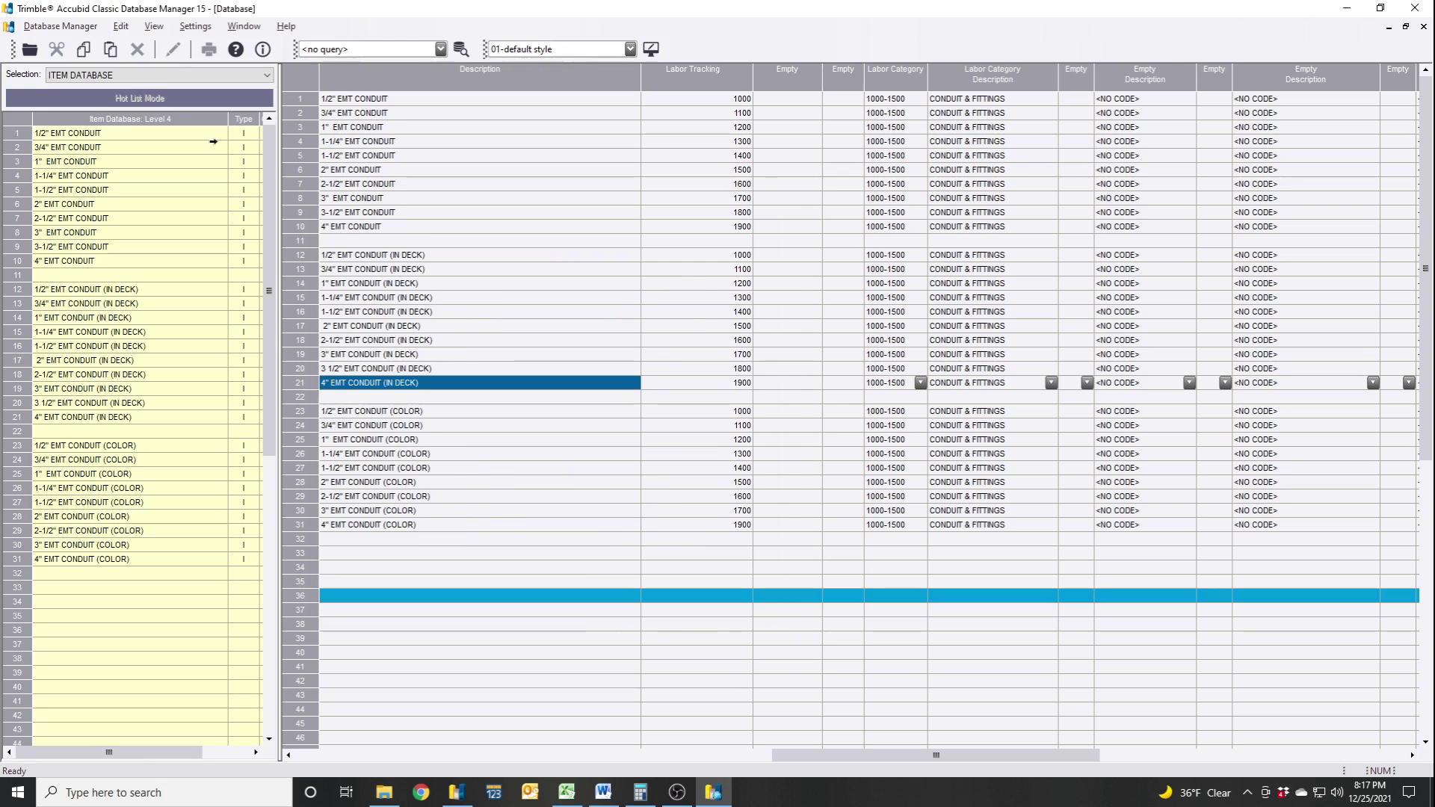
Examine the custom label names for the labor columns and the sort codes, including Labor Tracking, and close the Labels dialog.
click(127, 28)
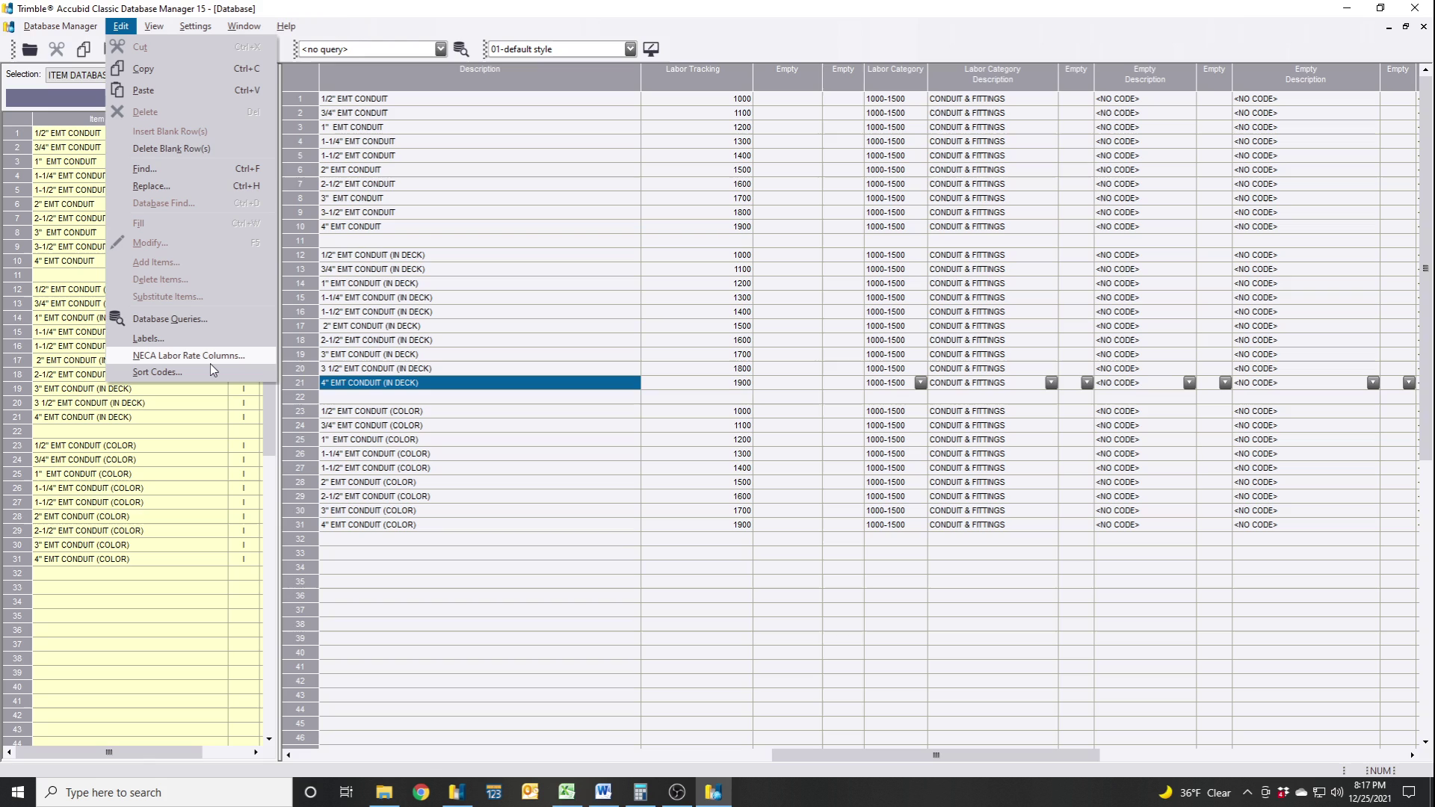
click(194, 340)
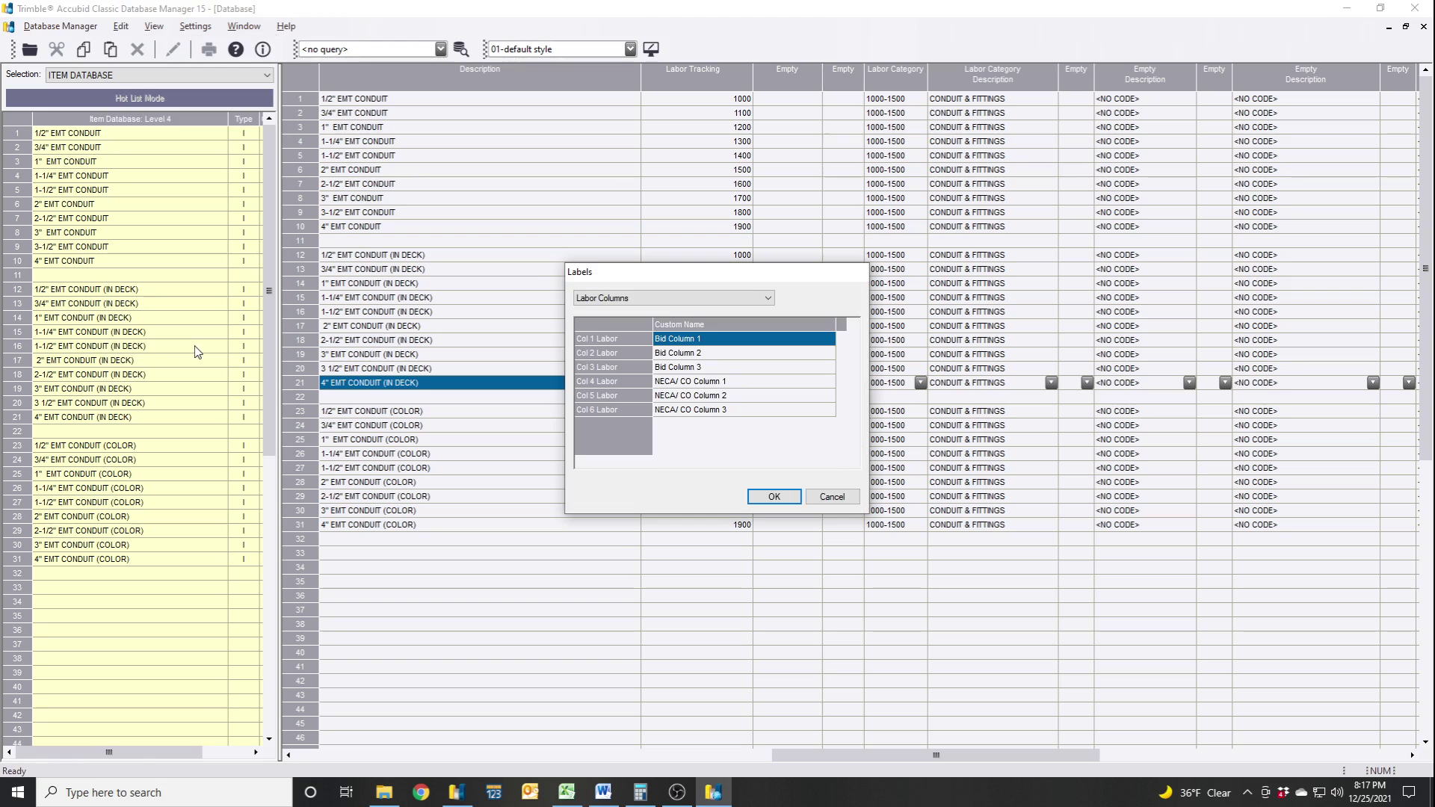
drag(655, 273, 533, 263)
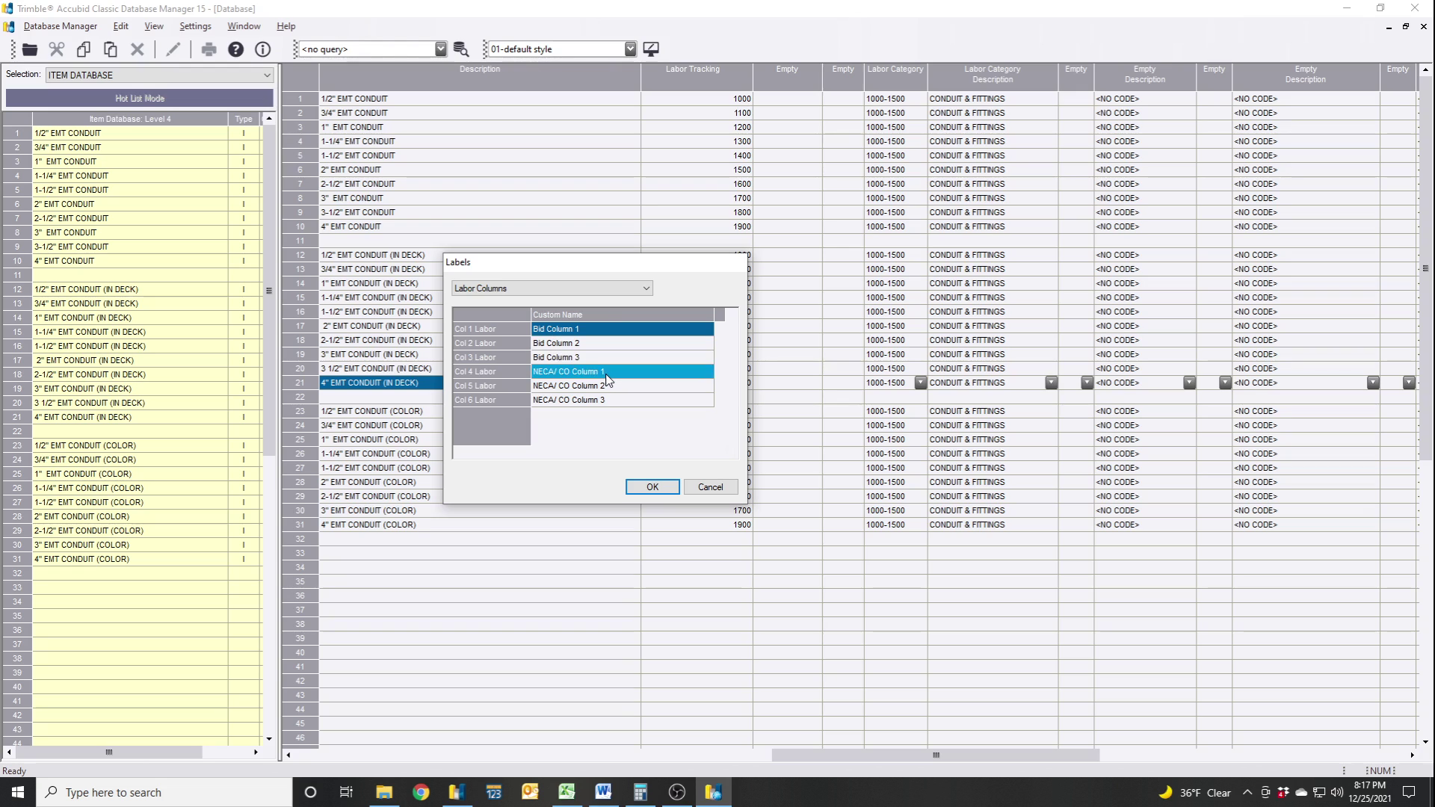
click(578, 292)
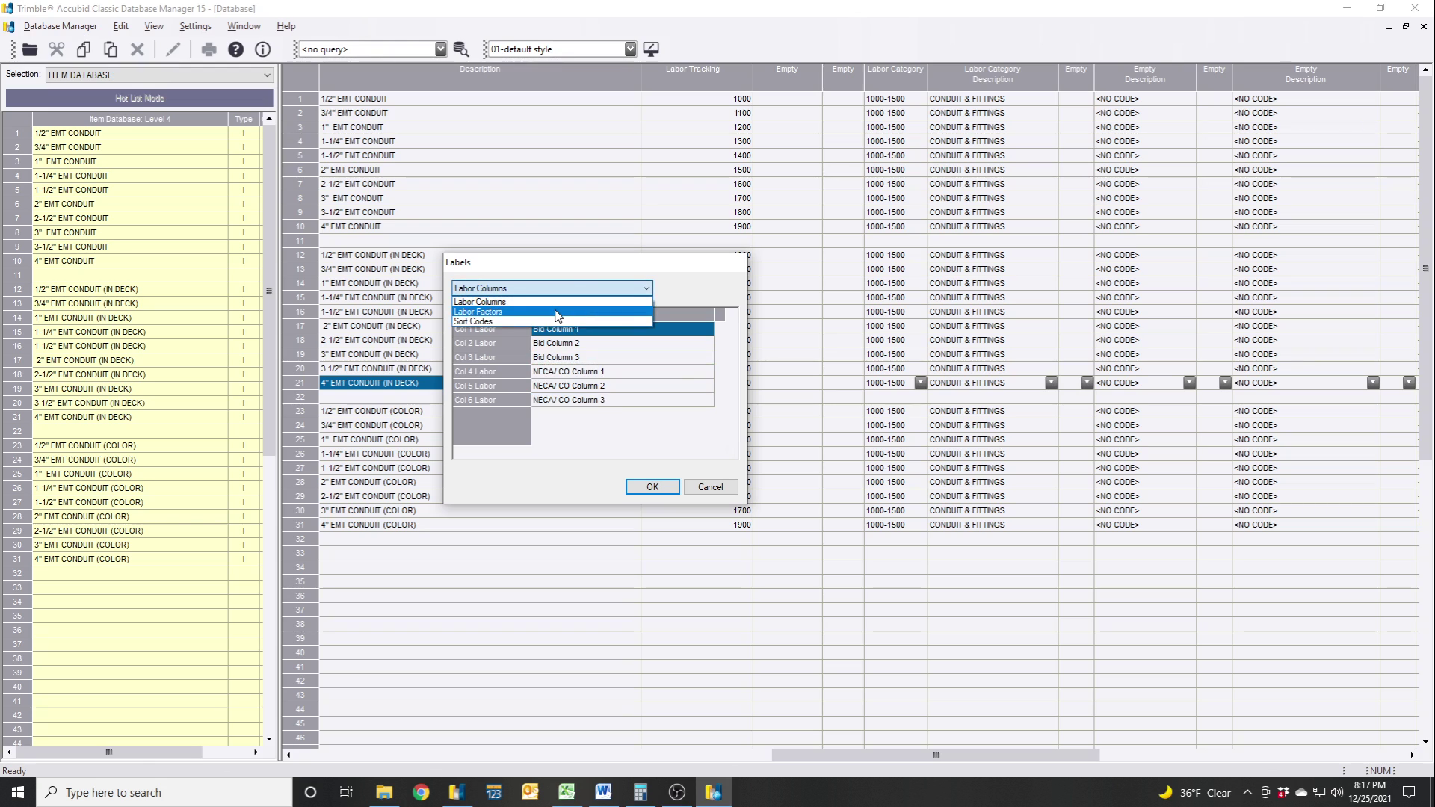
click(512, 322)
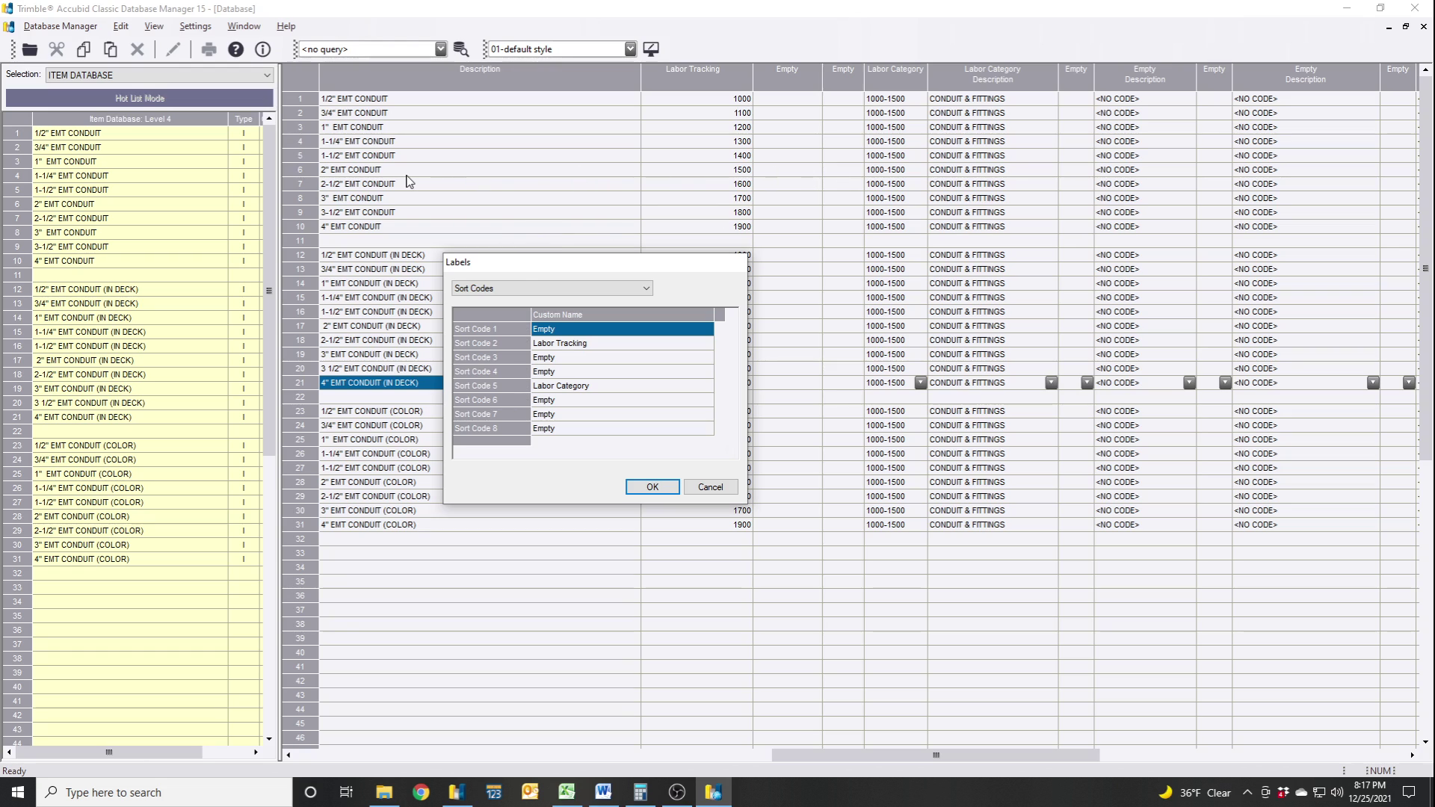
click(512, 348)
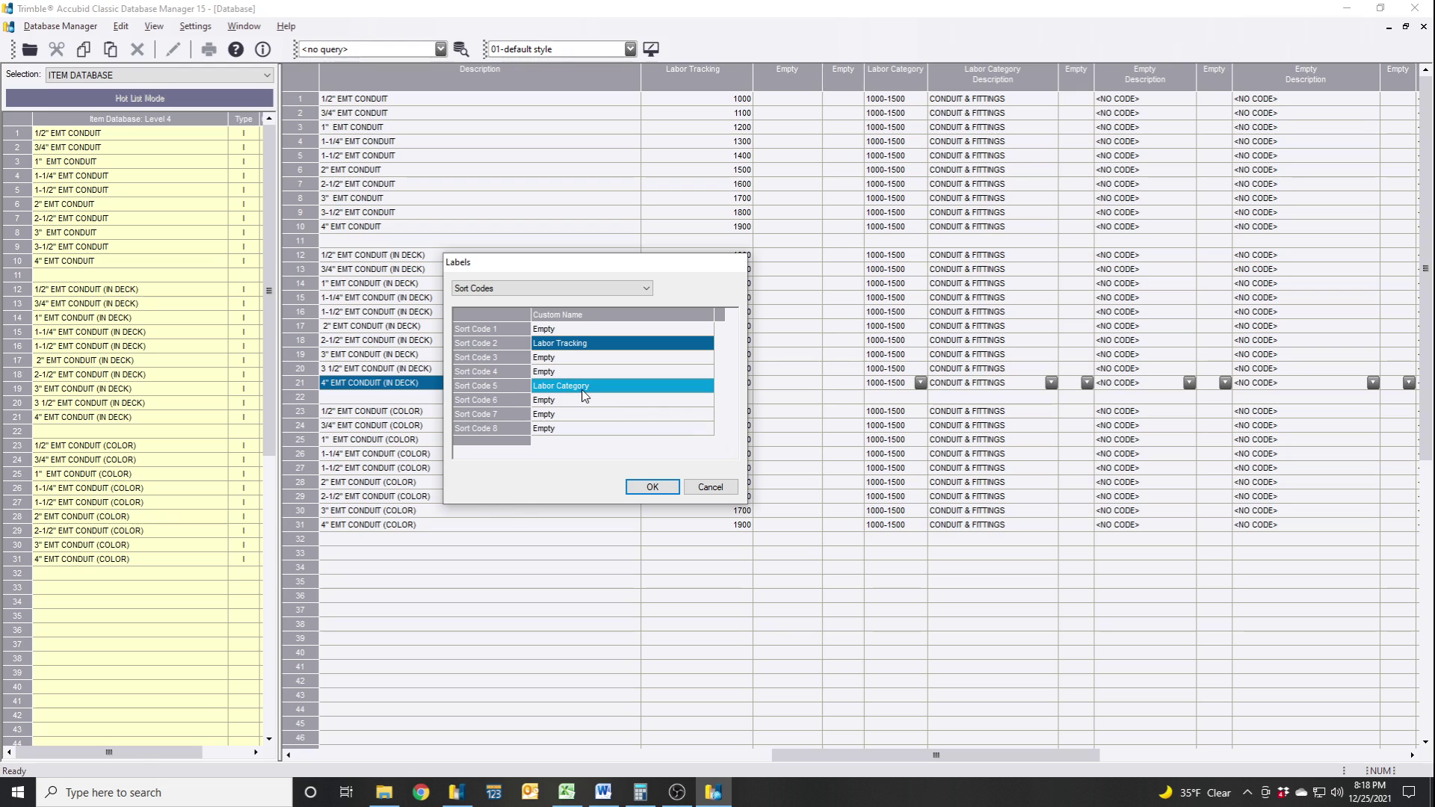
key(alt+Tab)
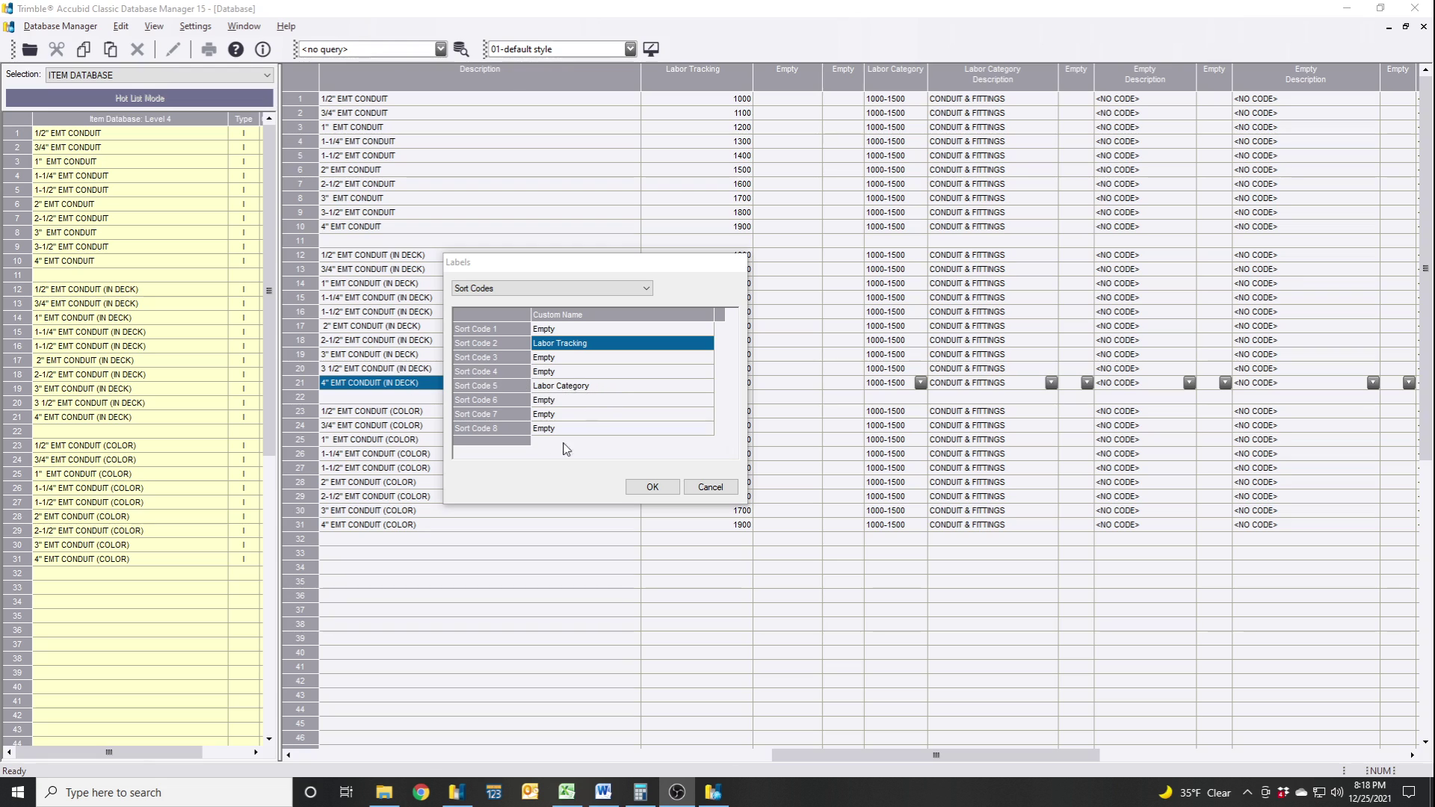
click(653, 486)
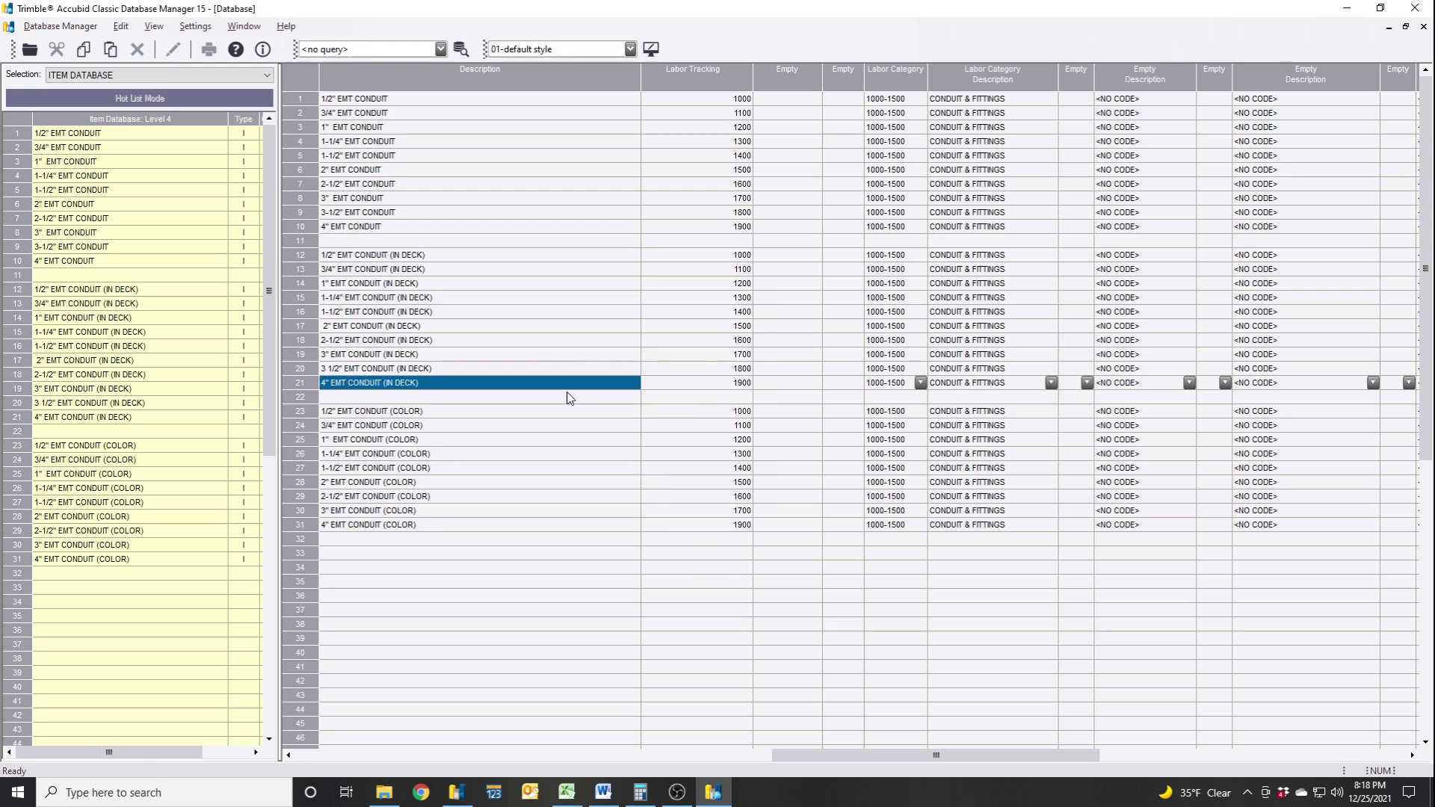
Review the codes and descriptions of the Labor Category sort code, including TOOLS and WALL BOXES, and close the sort code editor.
click(123, 28)
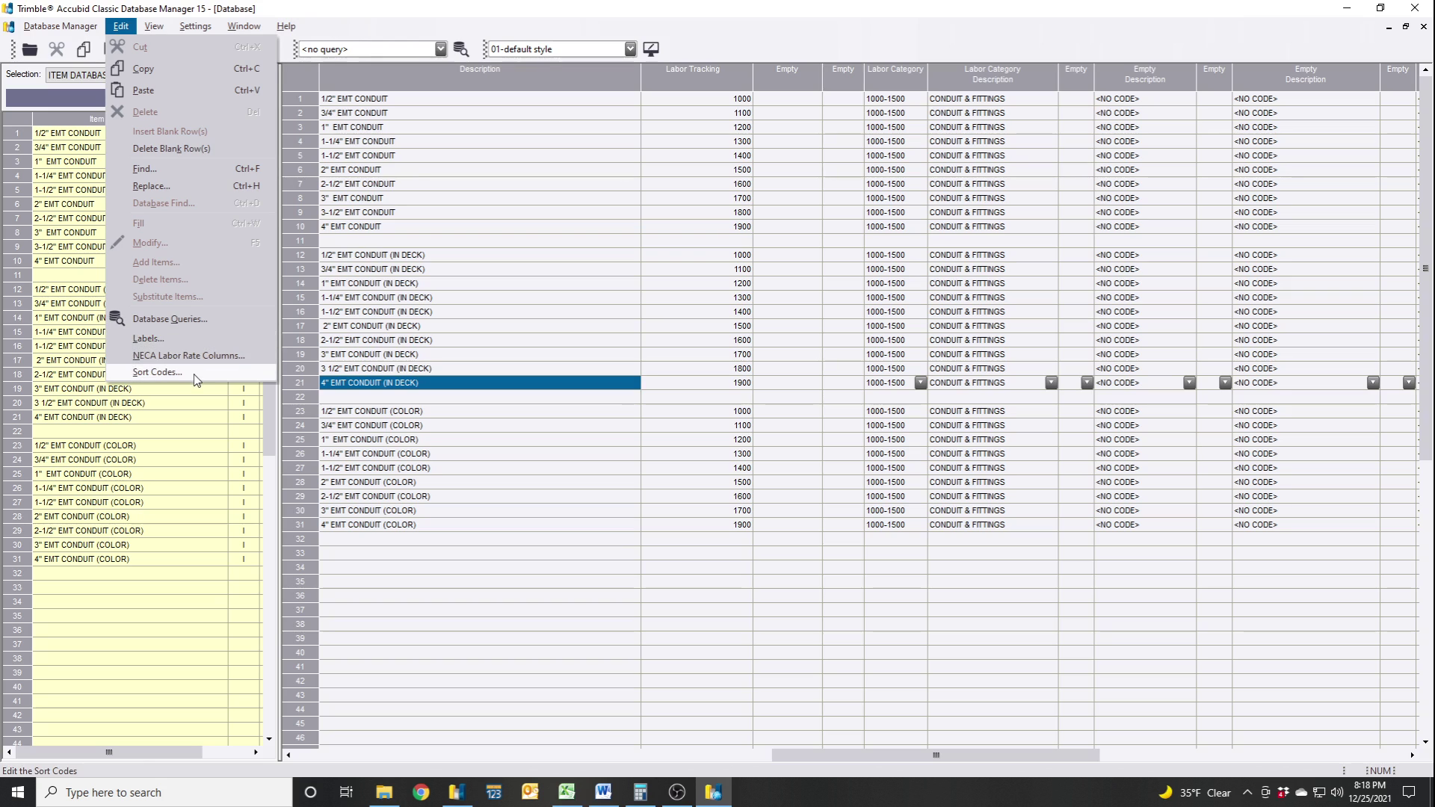
click(157, 372)
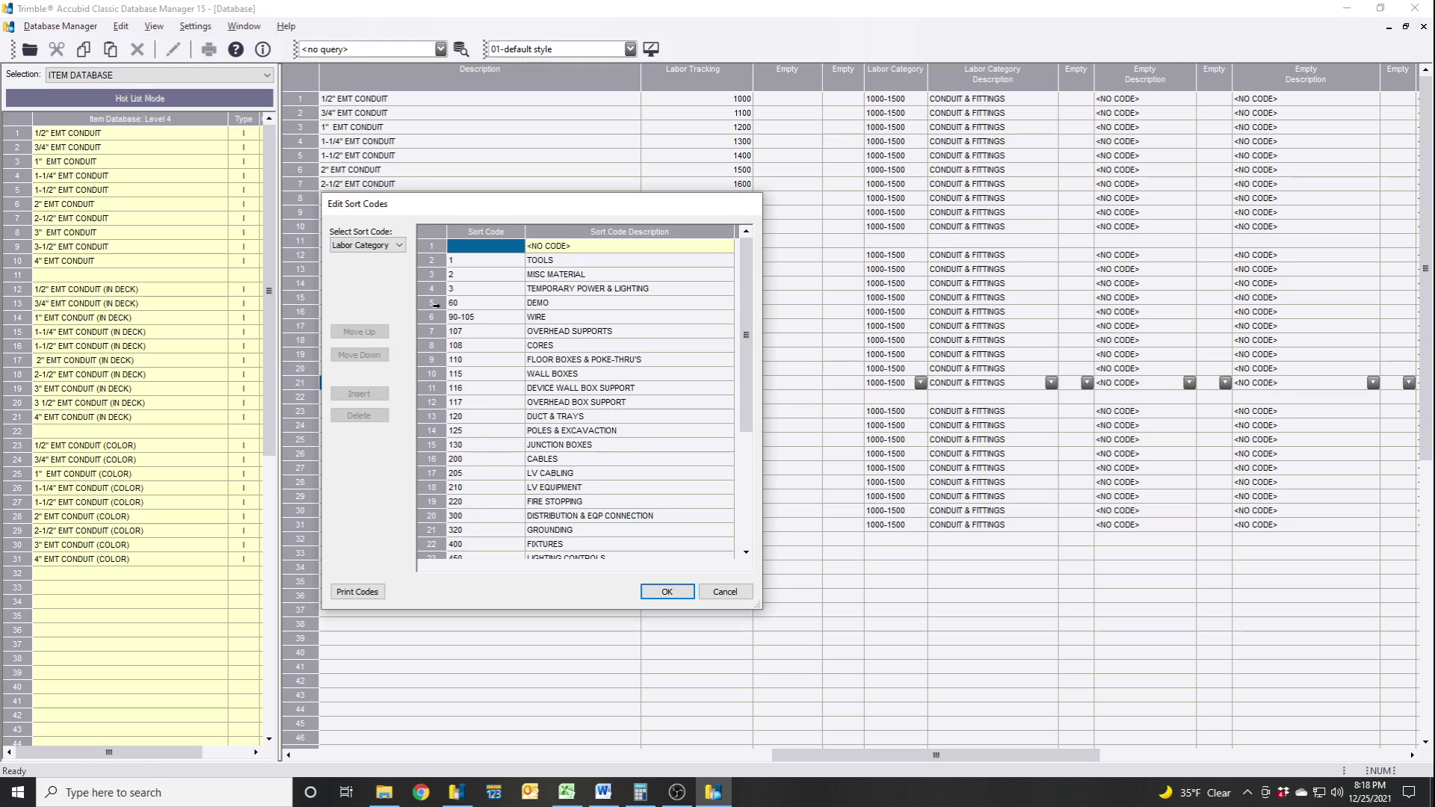
click(373, 248)
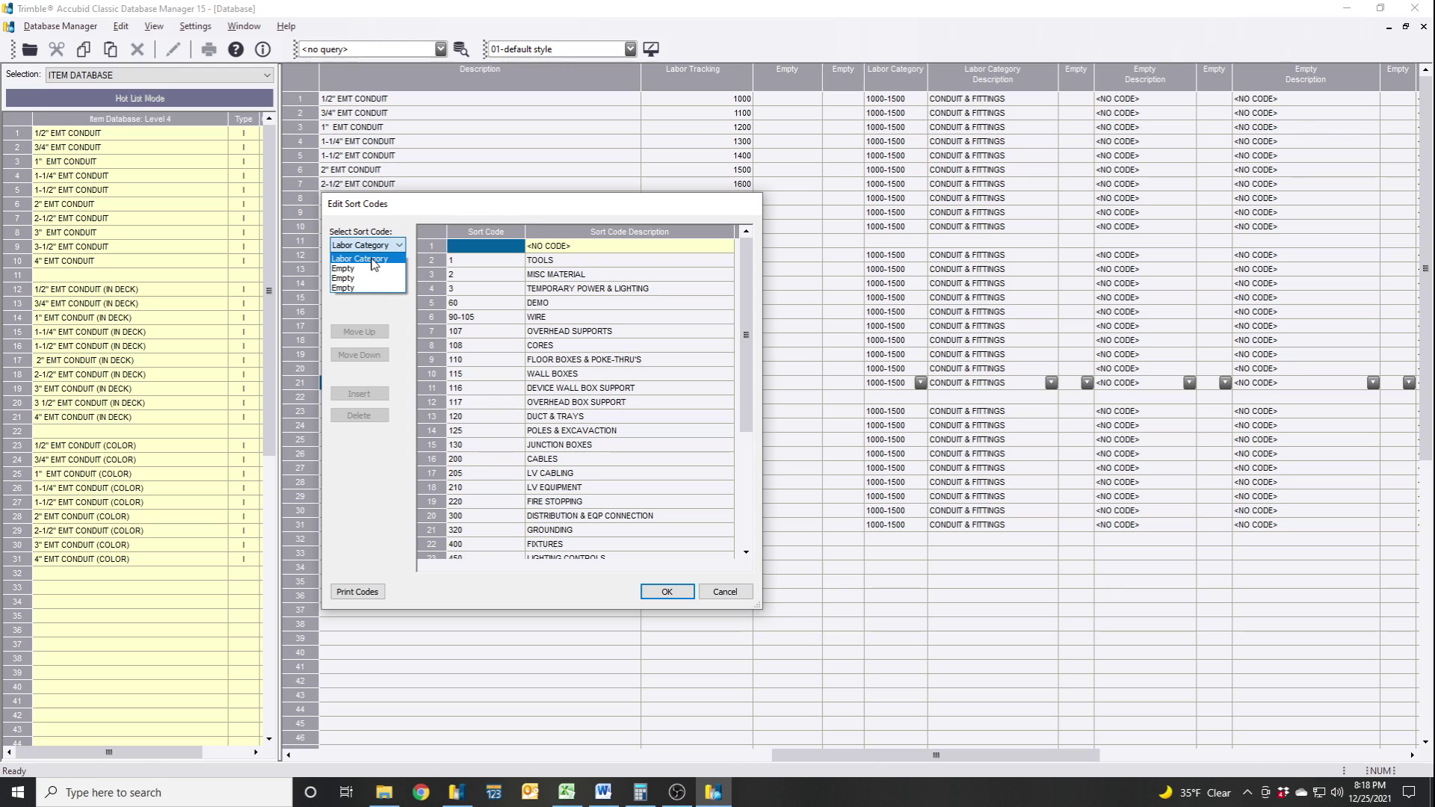
click(373, 260)
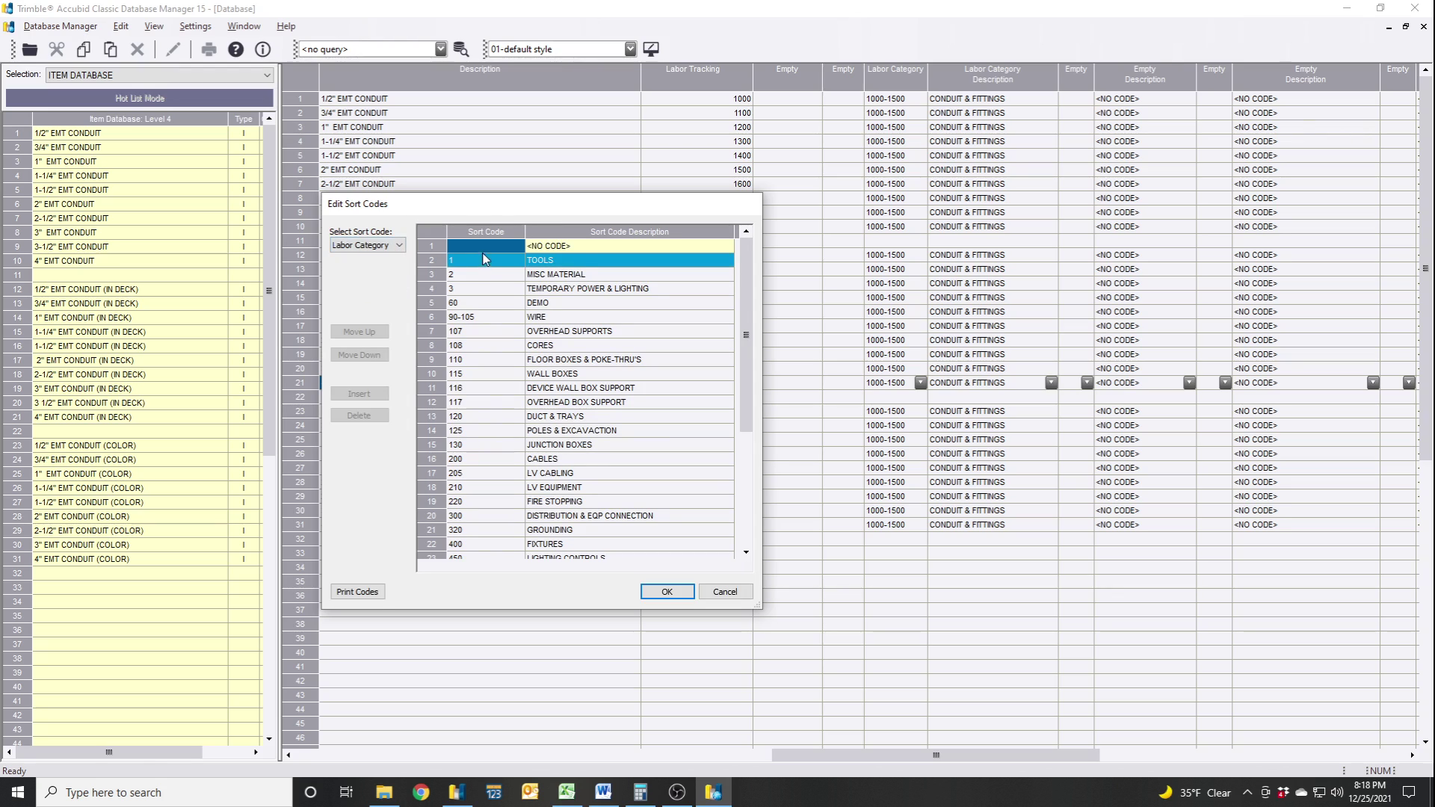
click(489, 274)
click(489, 261)
click(490, 262)
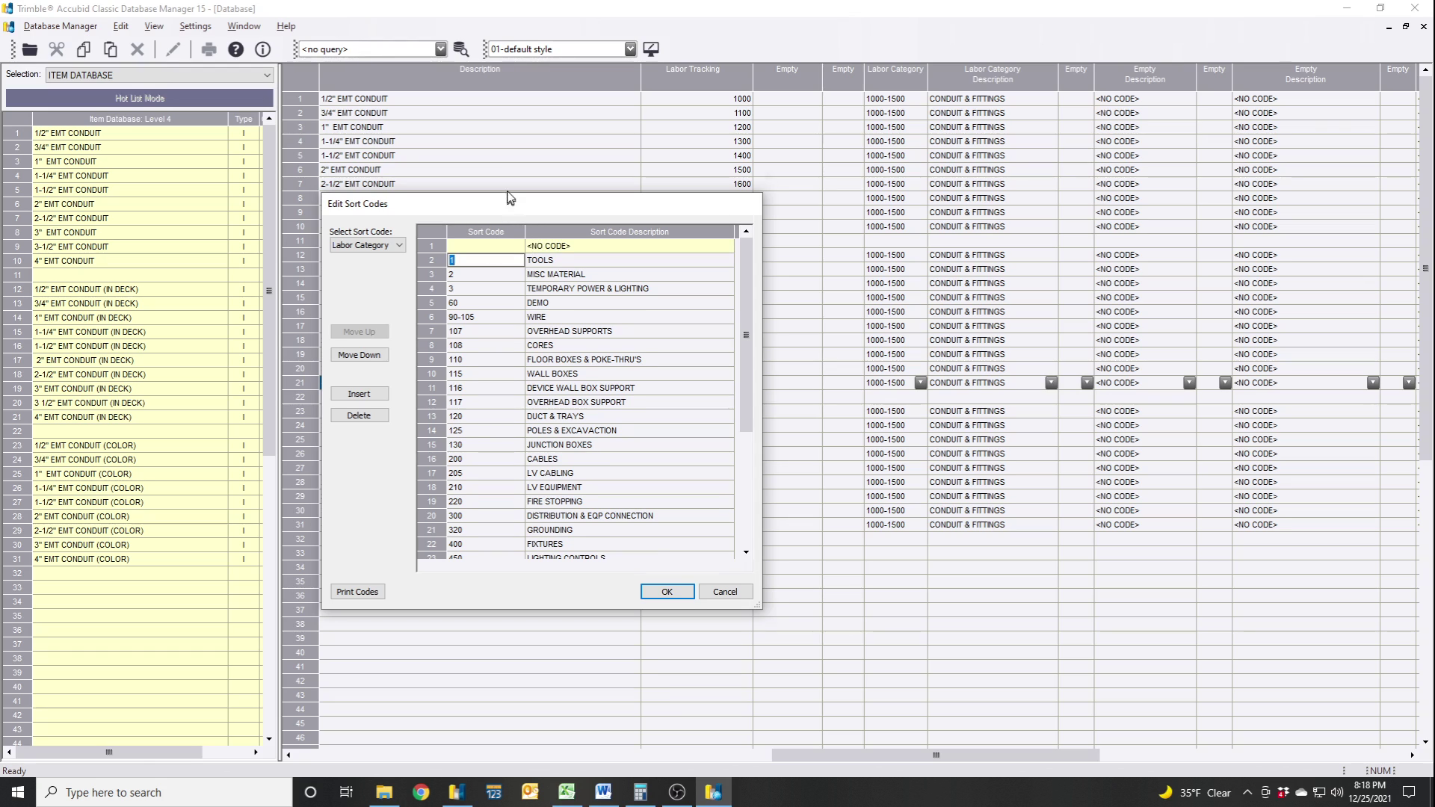
drag(504, 203, 496, 155)
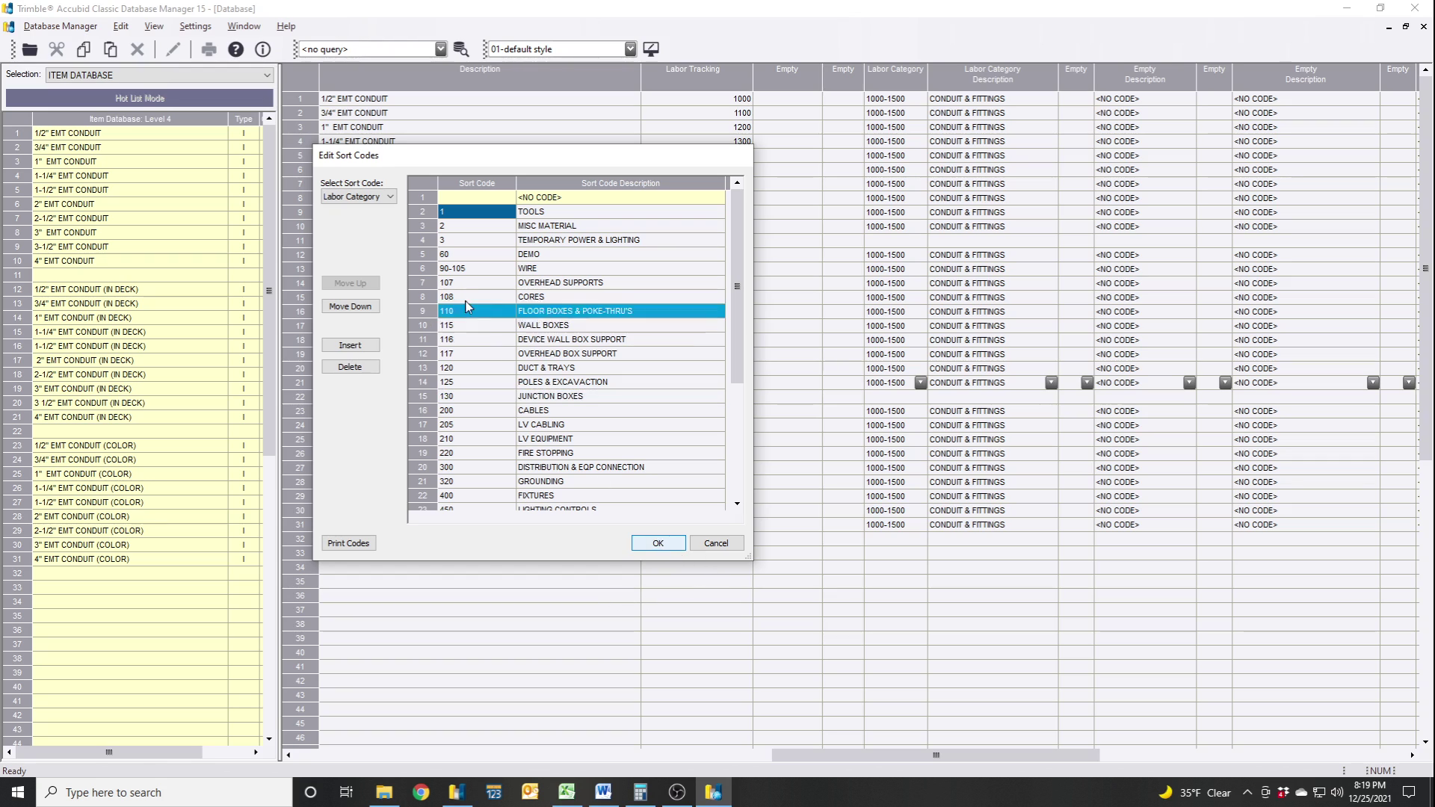
click(493, 328)
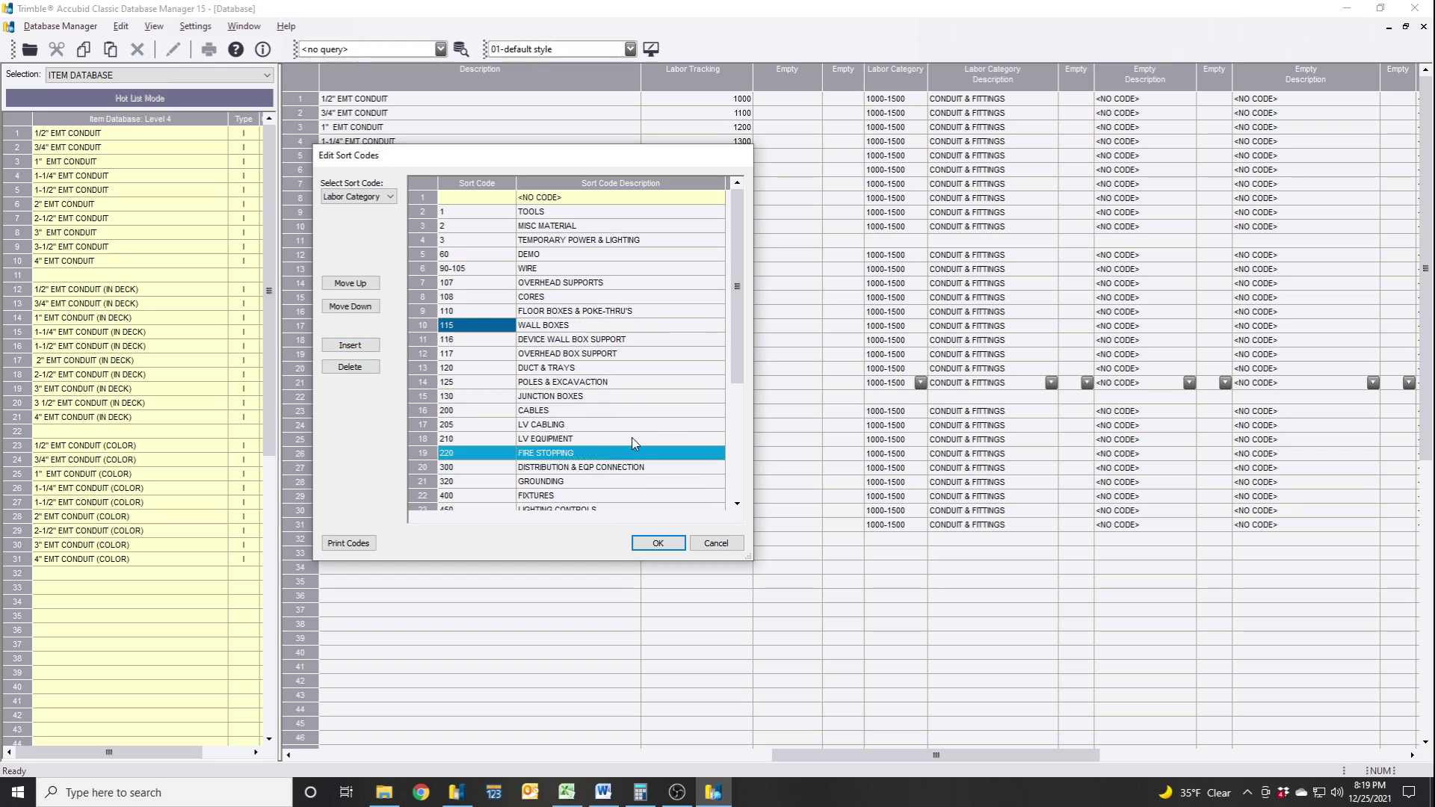
click(658, 544)
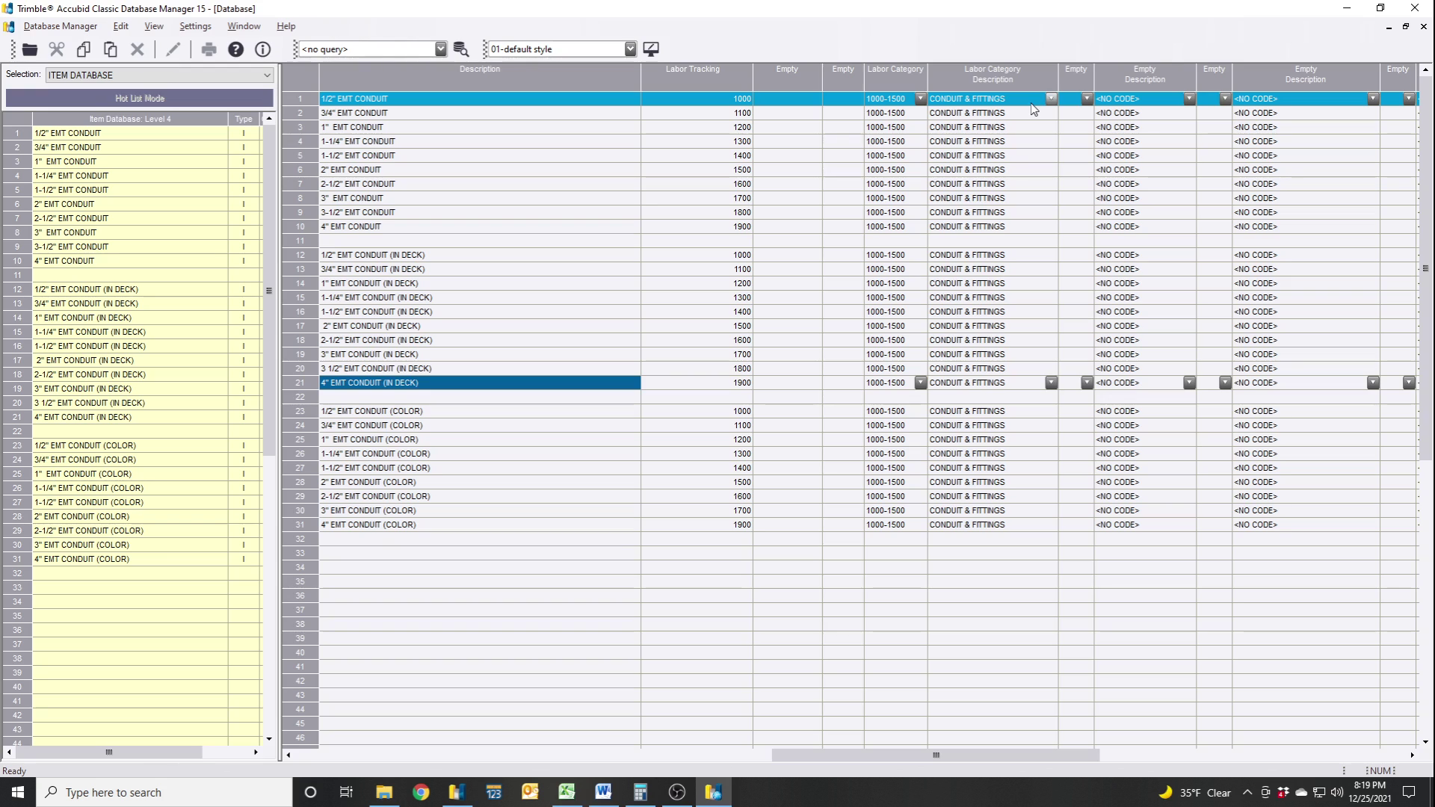
Inspect the available Labor Category descriptions and codes for the 1/2" EMT CONDUIT item in row 1.
click(1050, 100)
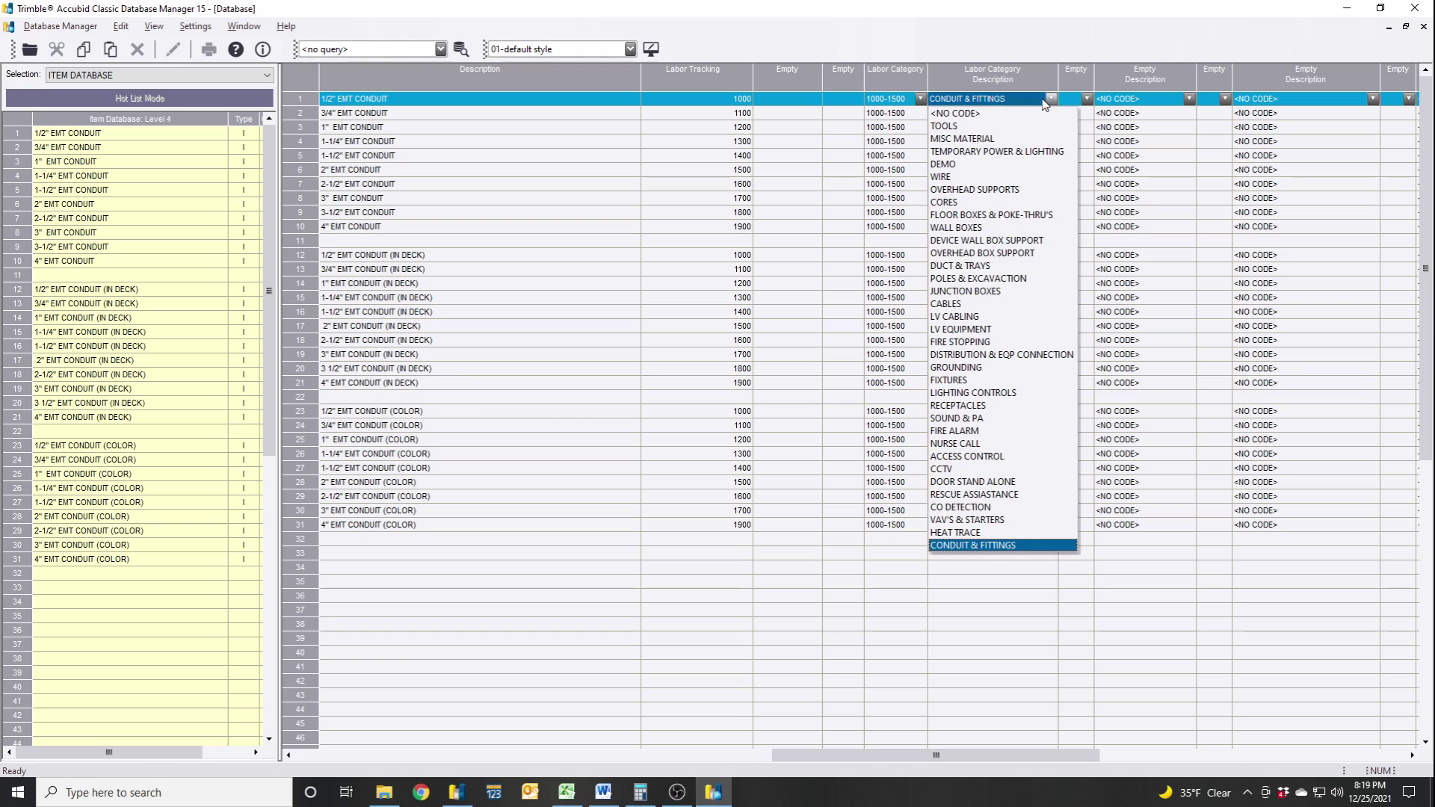
key(Escape)
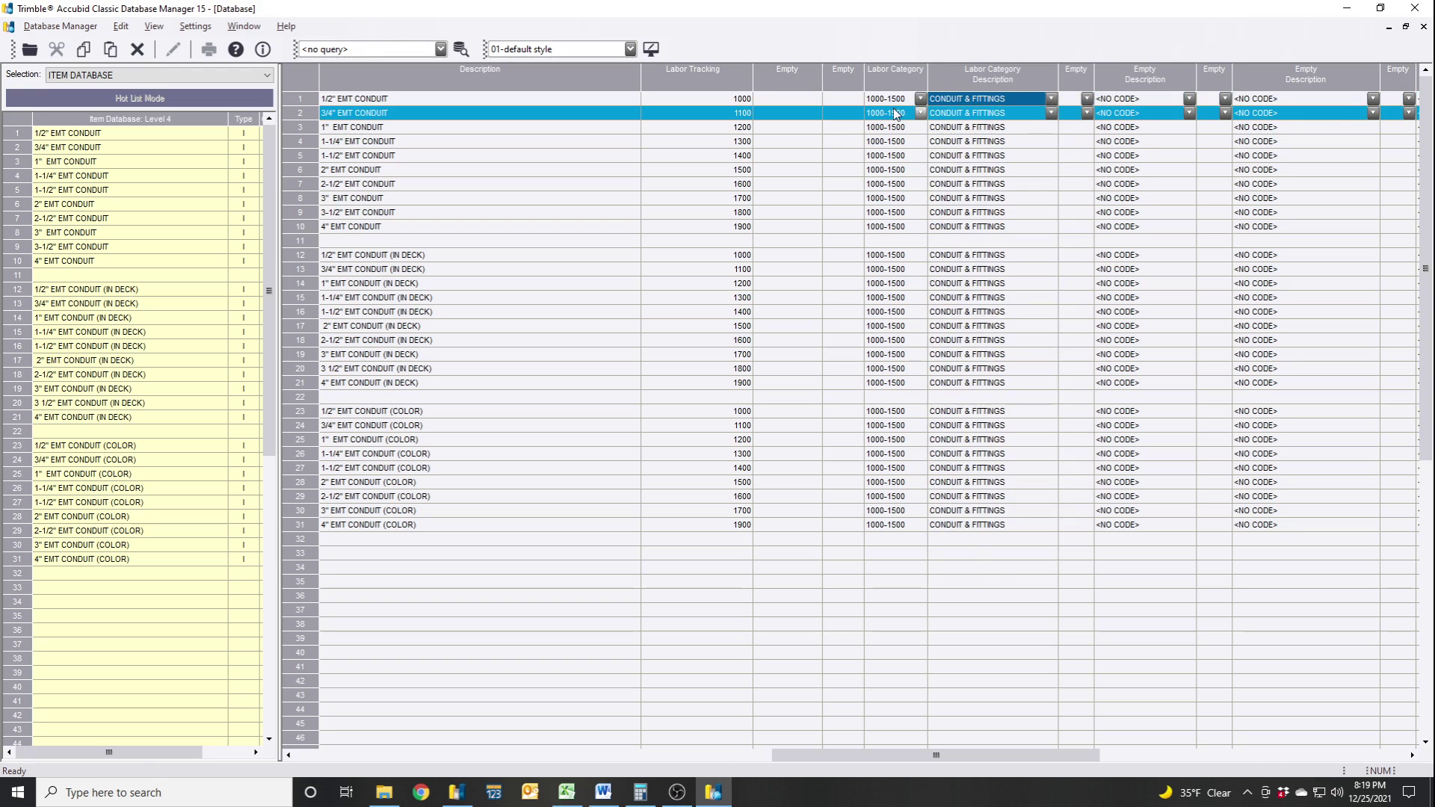
click(920, 99)
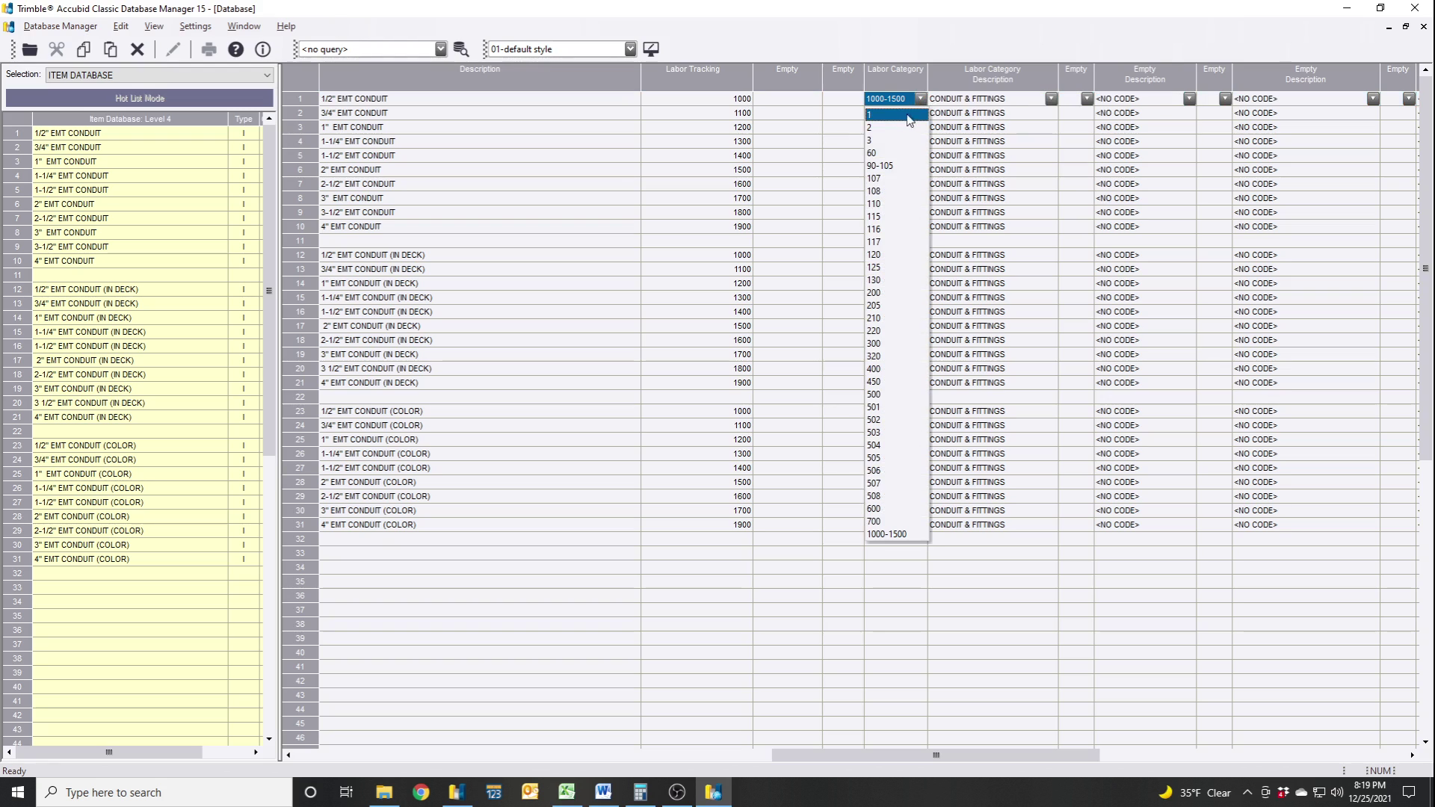
click(984, 99)
click(985, 99)
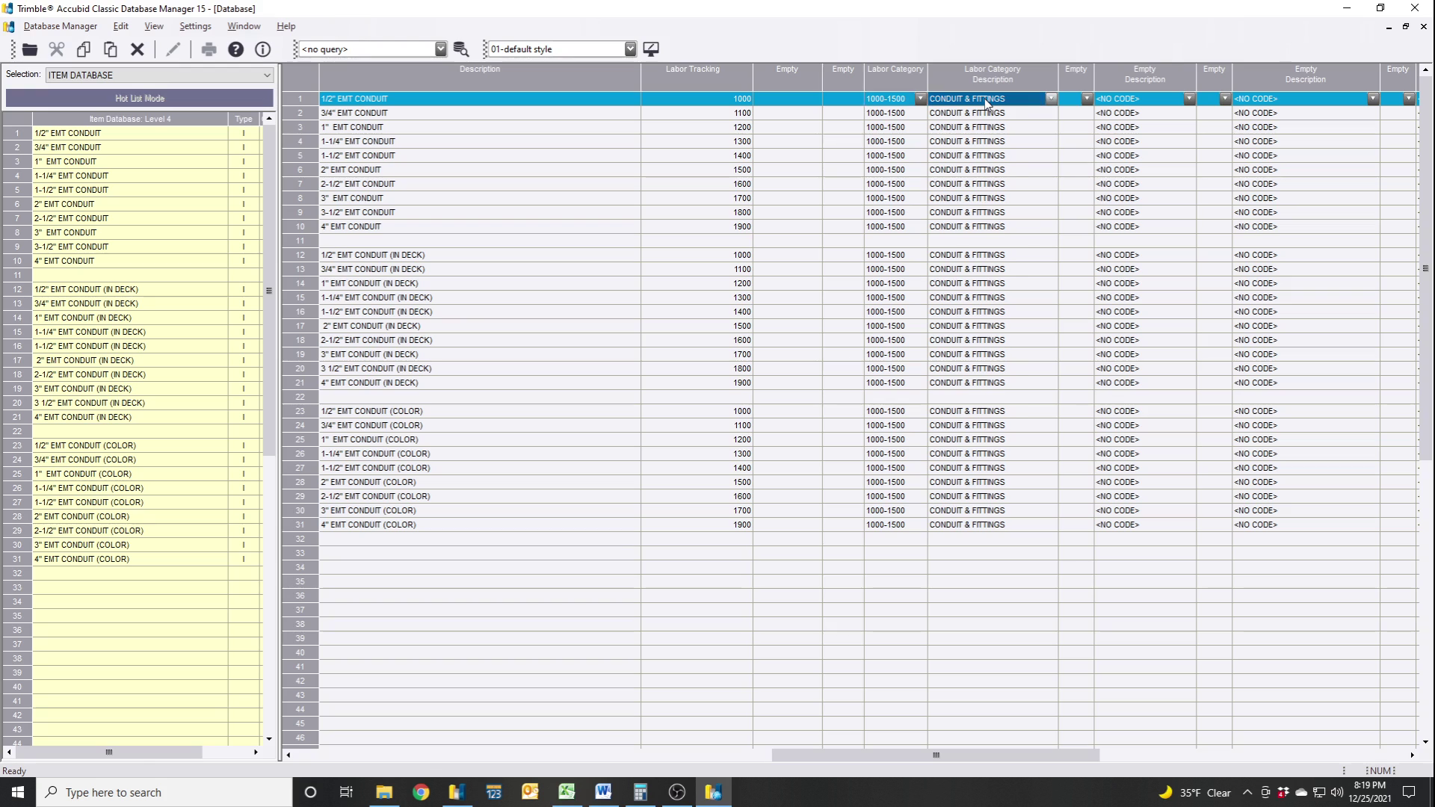
Set the Labor Category of the 1/2" EMT CONDUIT item in row 1 to 1 and return it to 1000-1500.
click(955, 100)
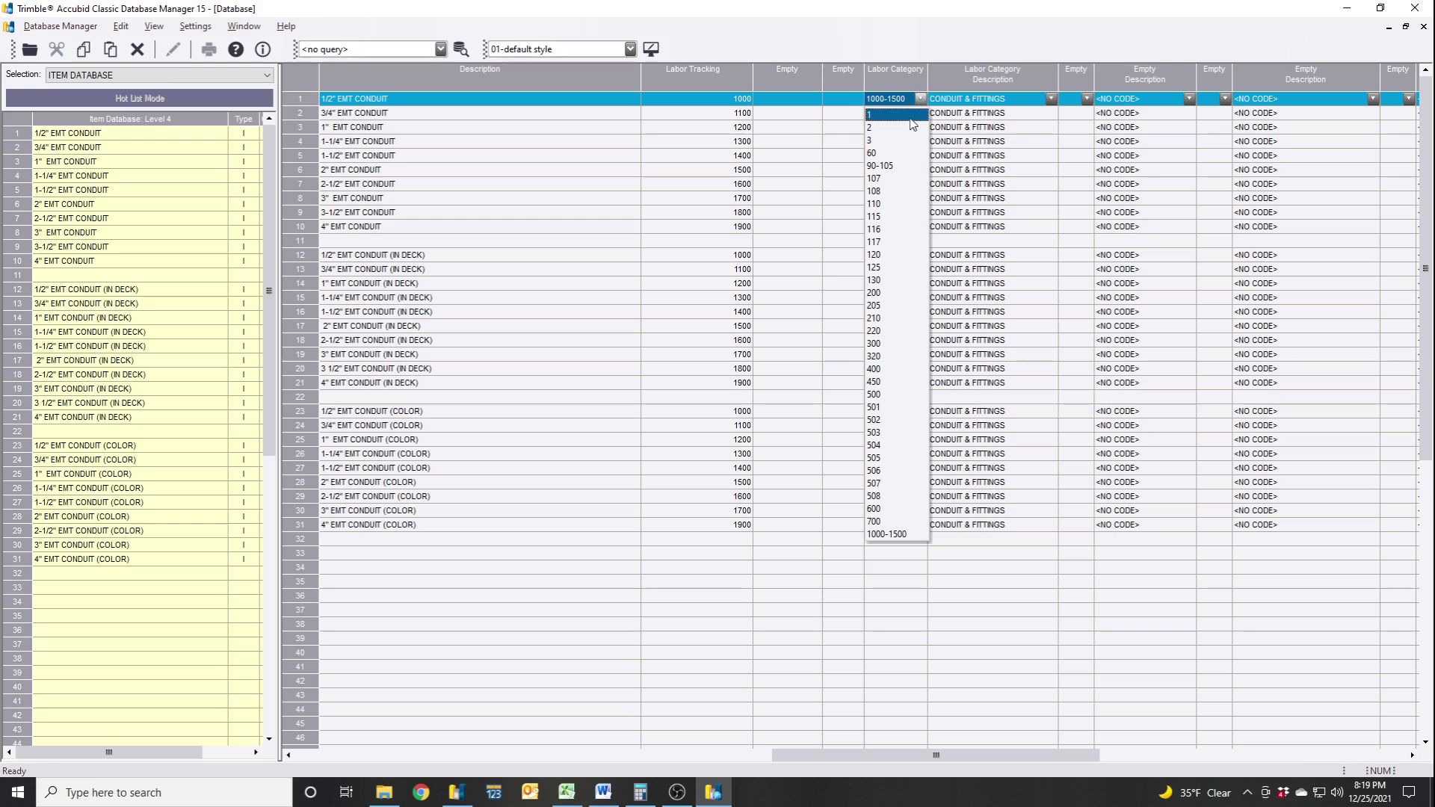
click(912, 116)
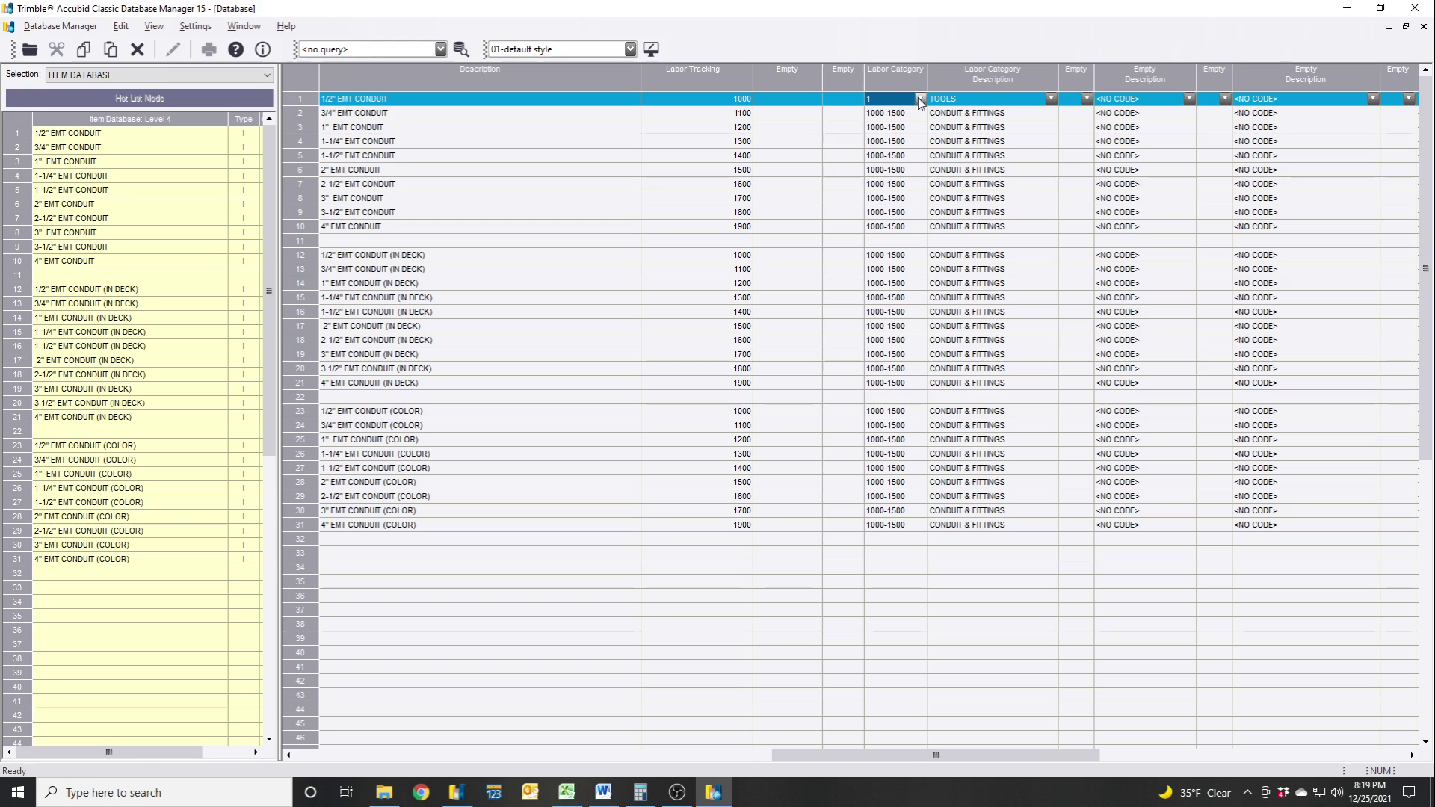
click(920, 100)
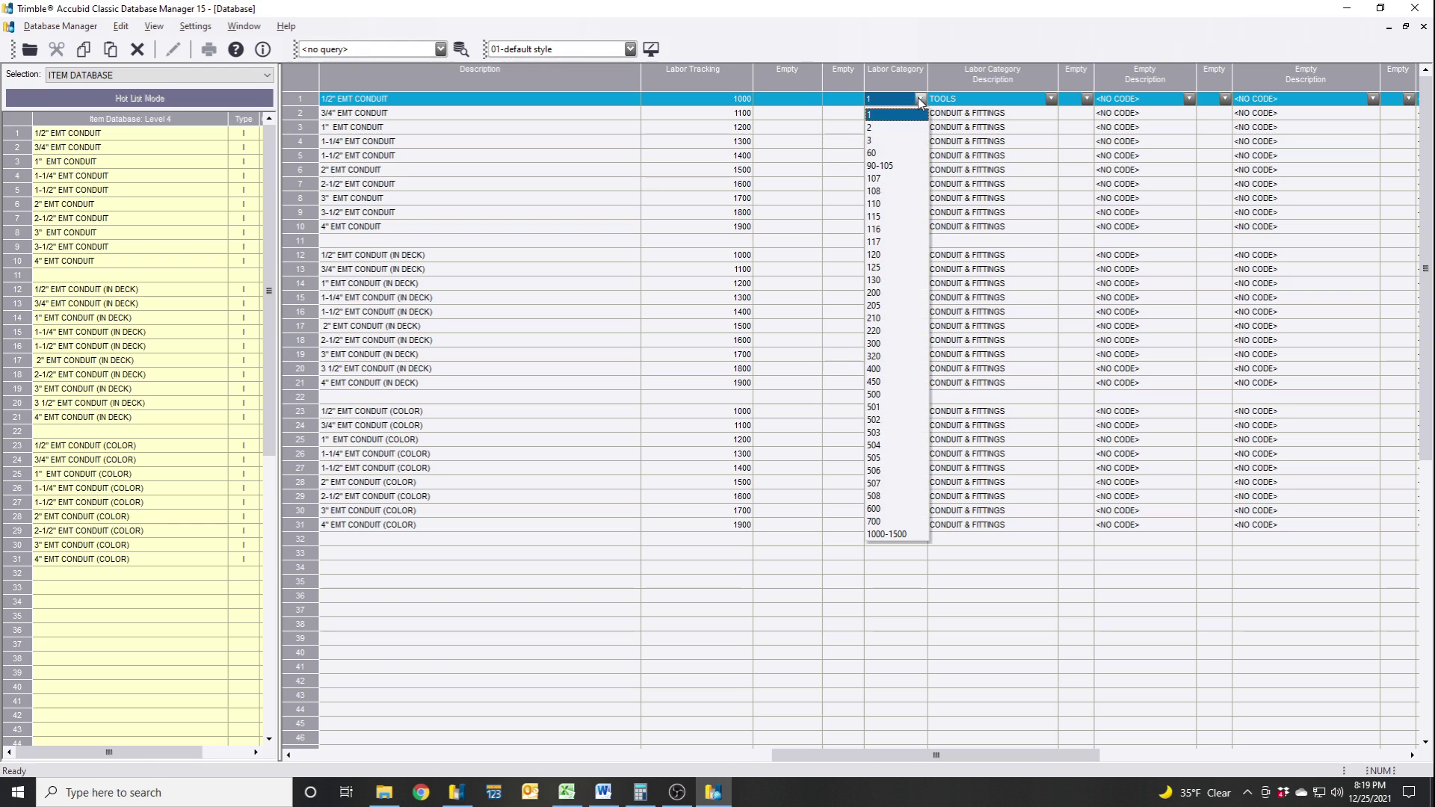
click(904, 533)
drag(927, 654, 904, 103)
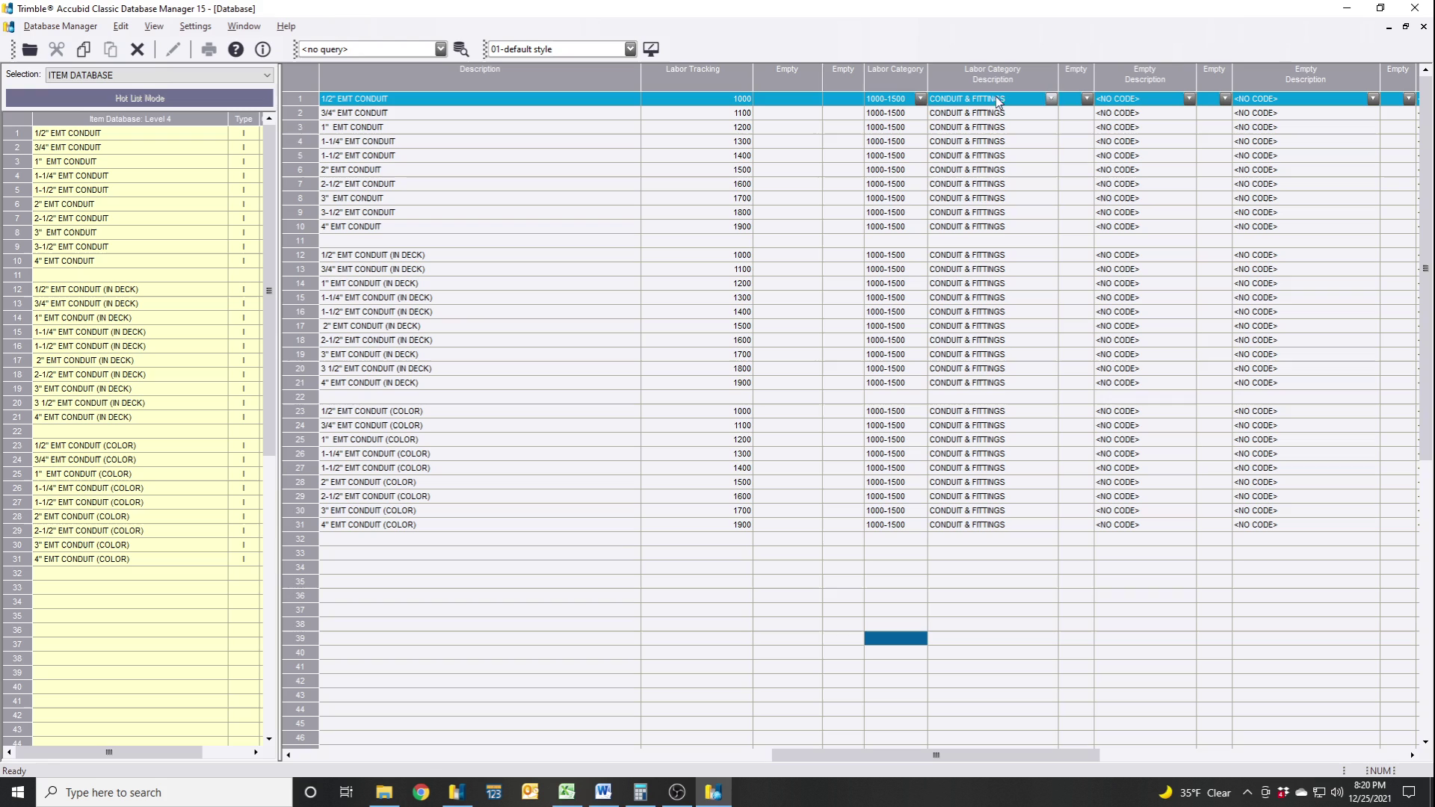
Try to fill the Labor Category of the 1/2" EMT CONDUIT item in row 1 down through row 31.
click(905, 103)
click(906, 102)
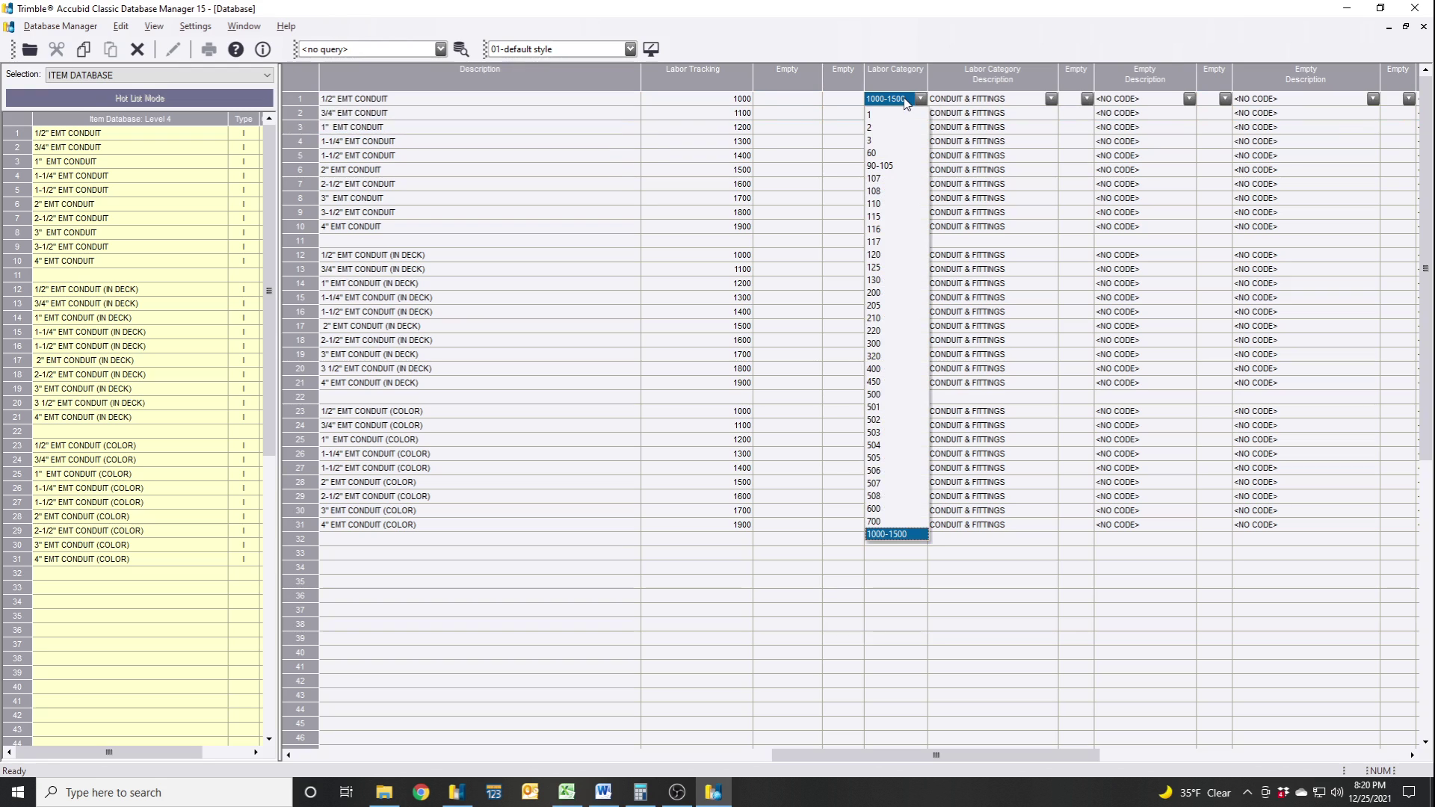
click(905, 102)
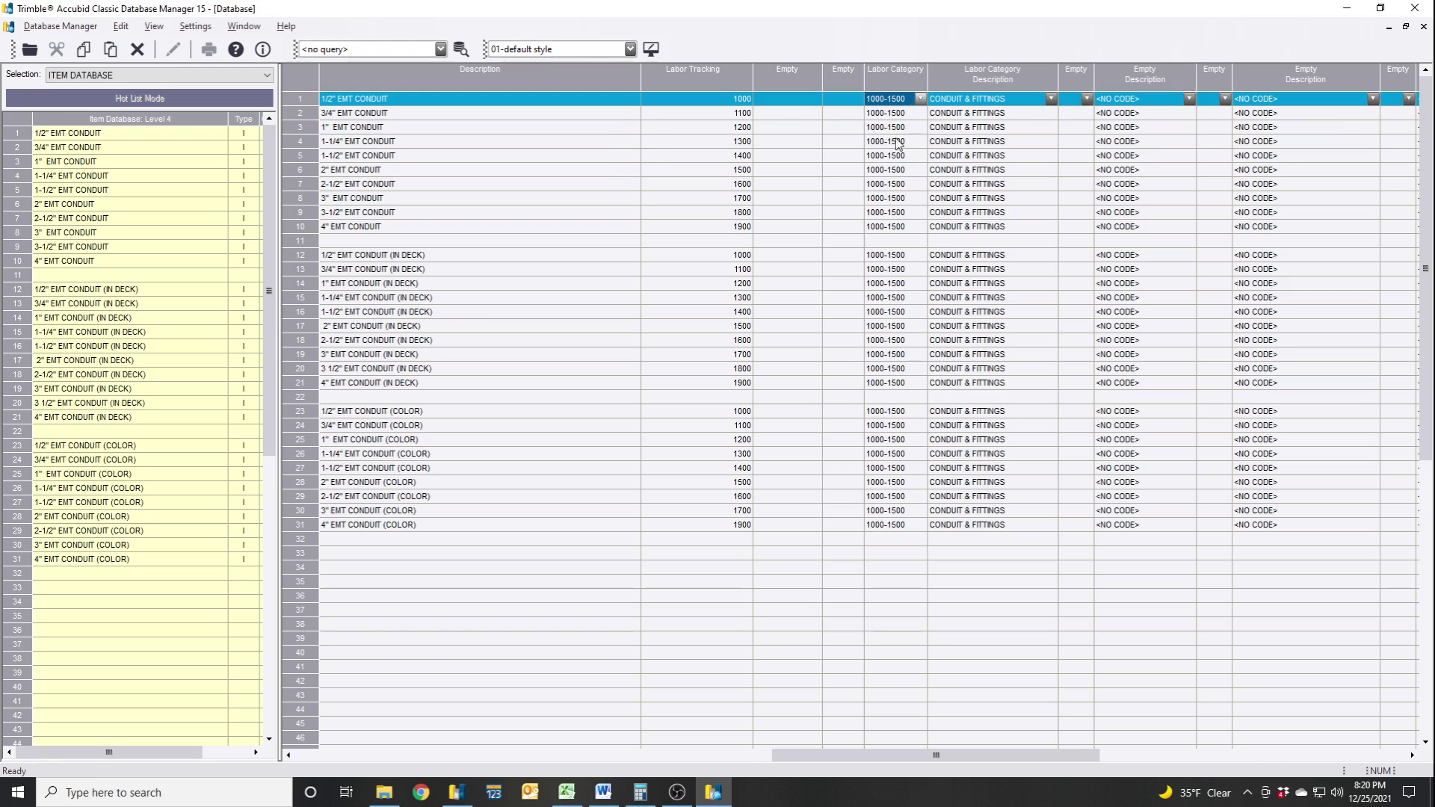
drag(906, 102, 901, 531)
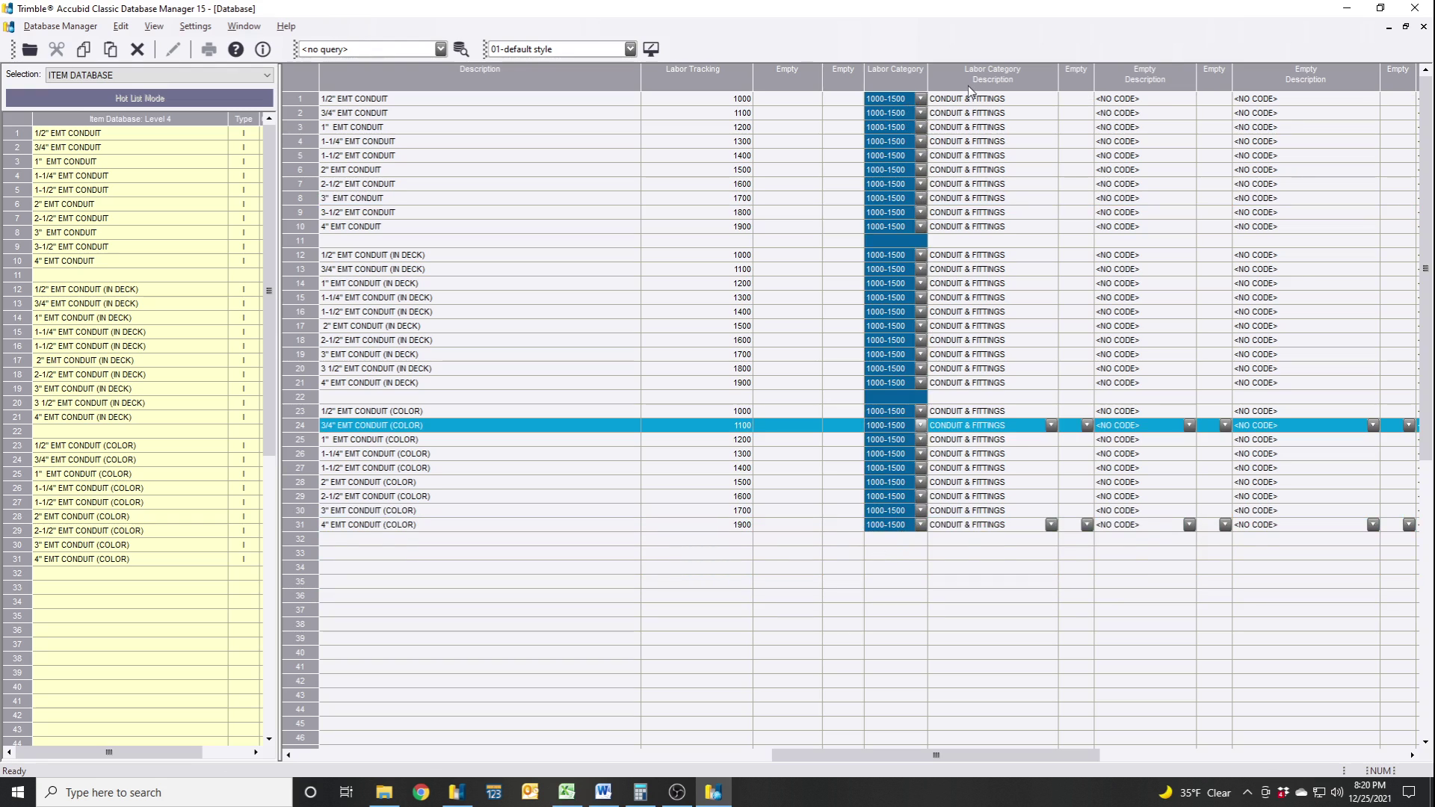
right_click(908, 84)
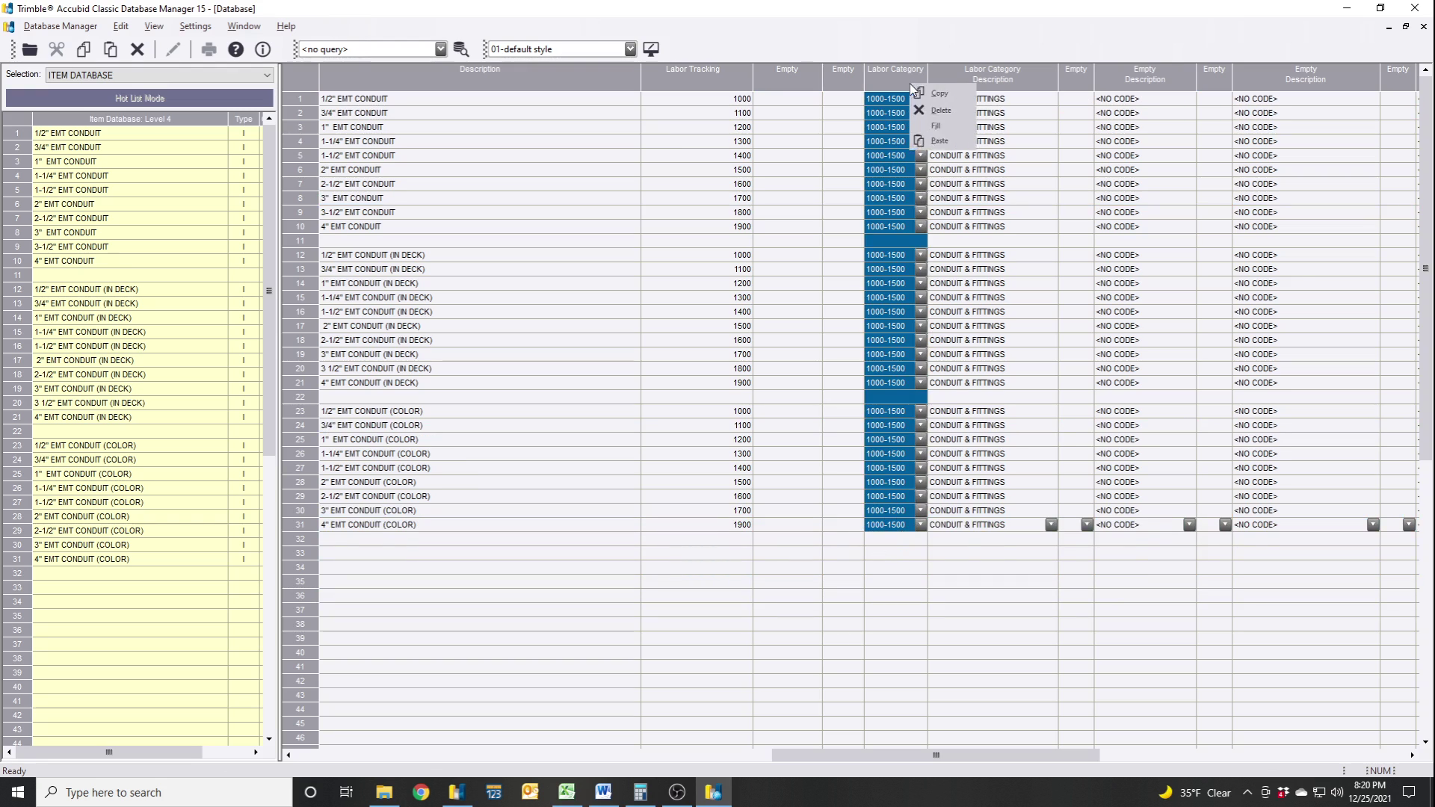
click(945, 137)
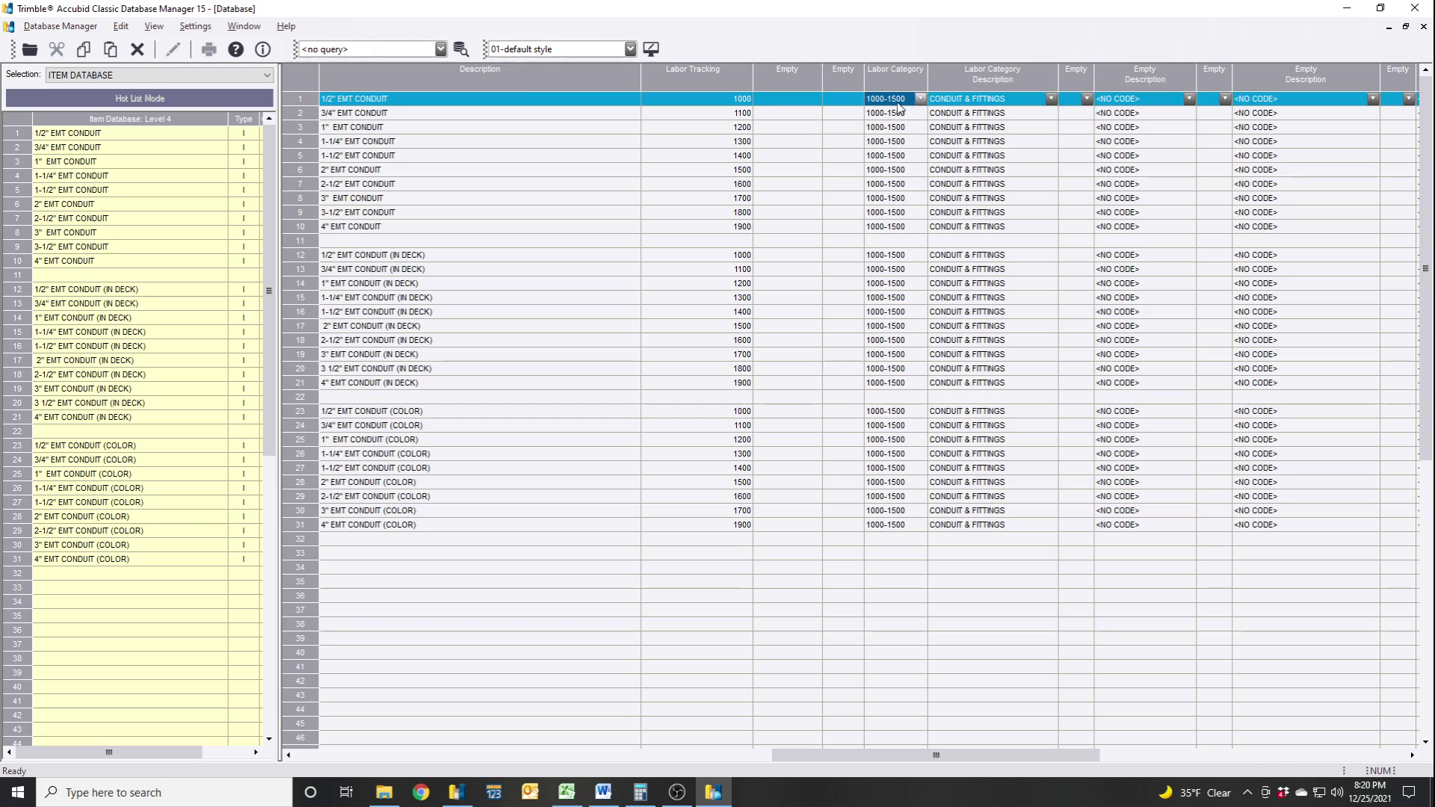
Set the Labor Category of the 1/2" EMT CONDUIT item in row 1 to 1 and fill it down through row 31.
click(921, 98)
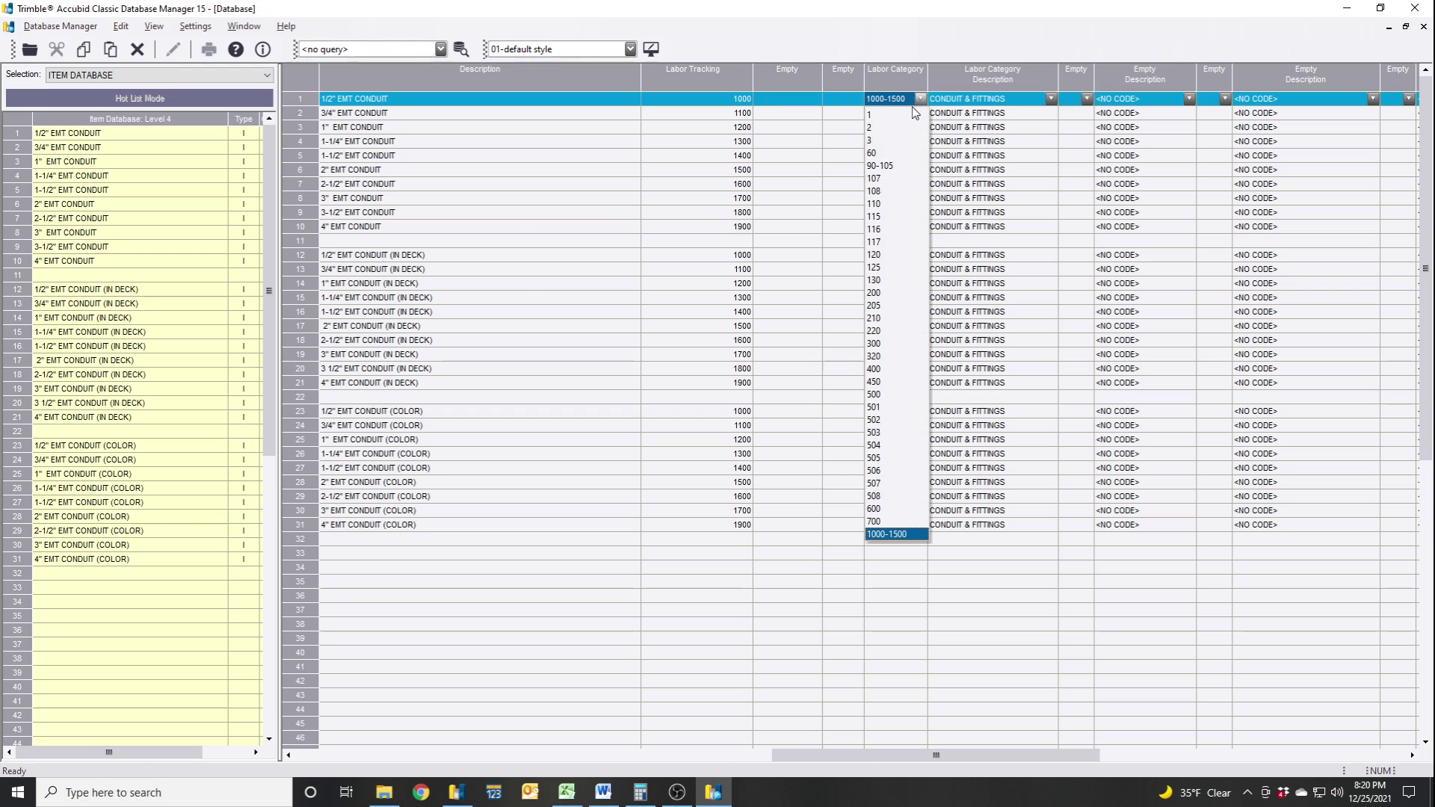
click(910, 114)
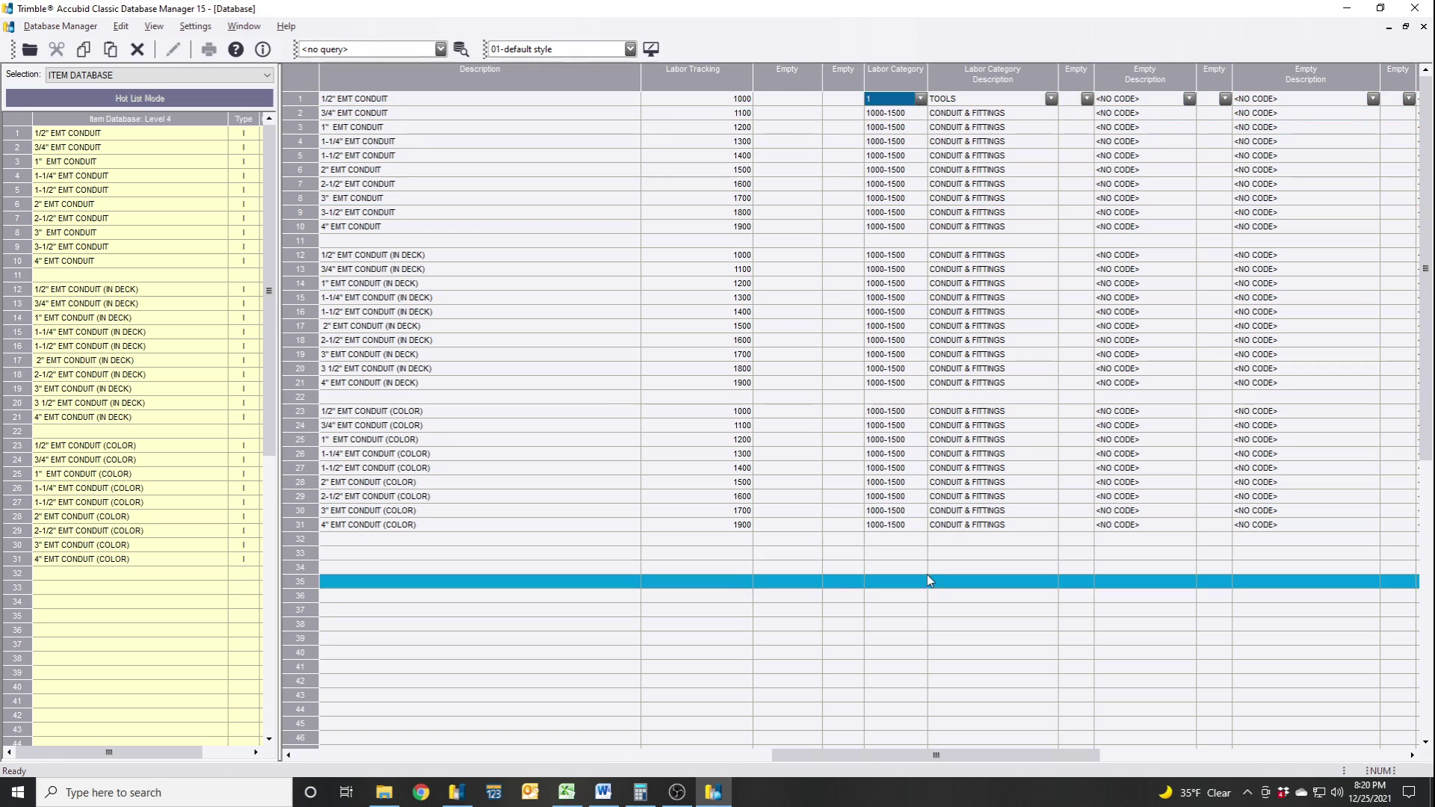
shift+click(905, 527)
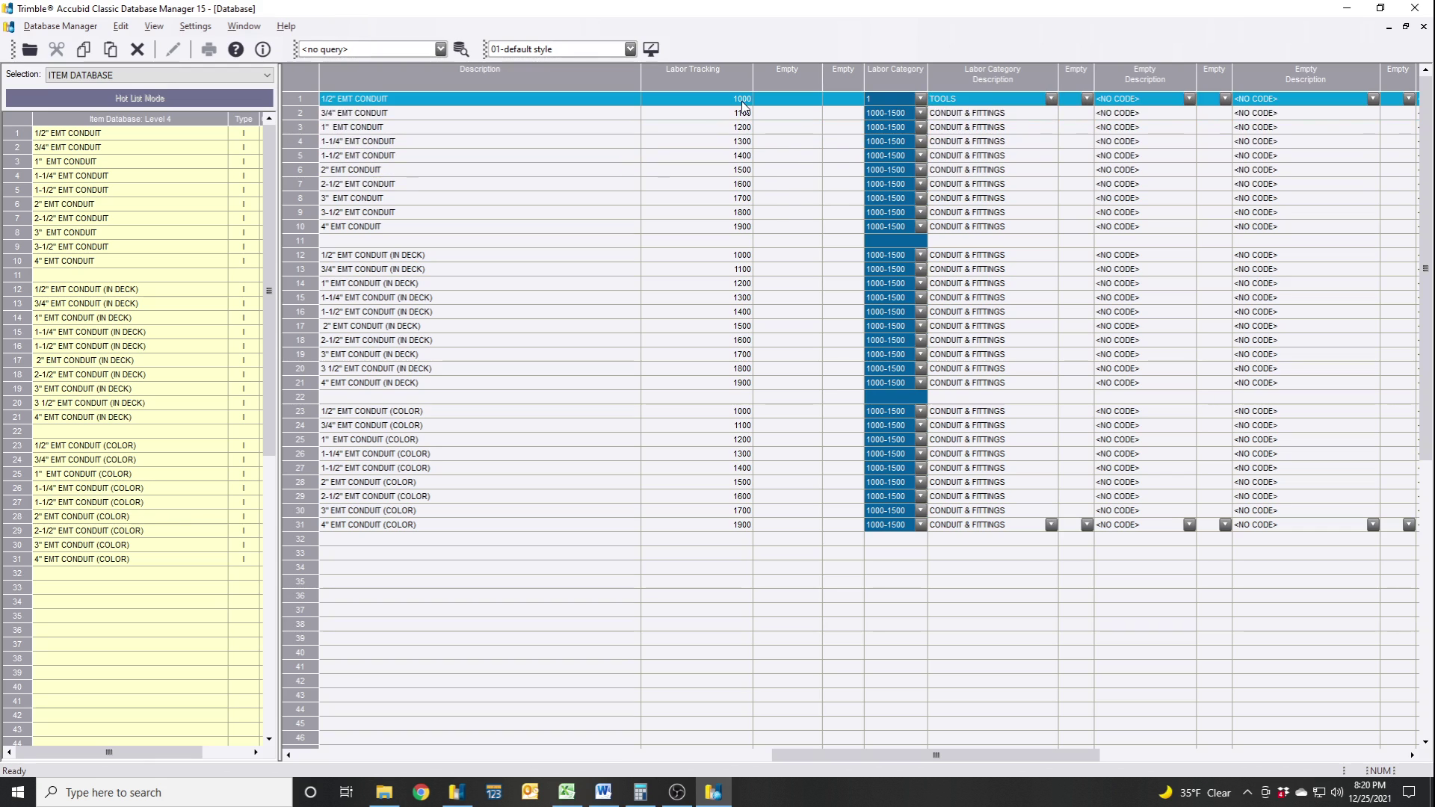
right_click(903, 100)
click(943, 155)
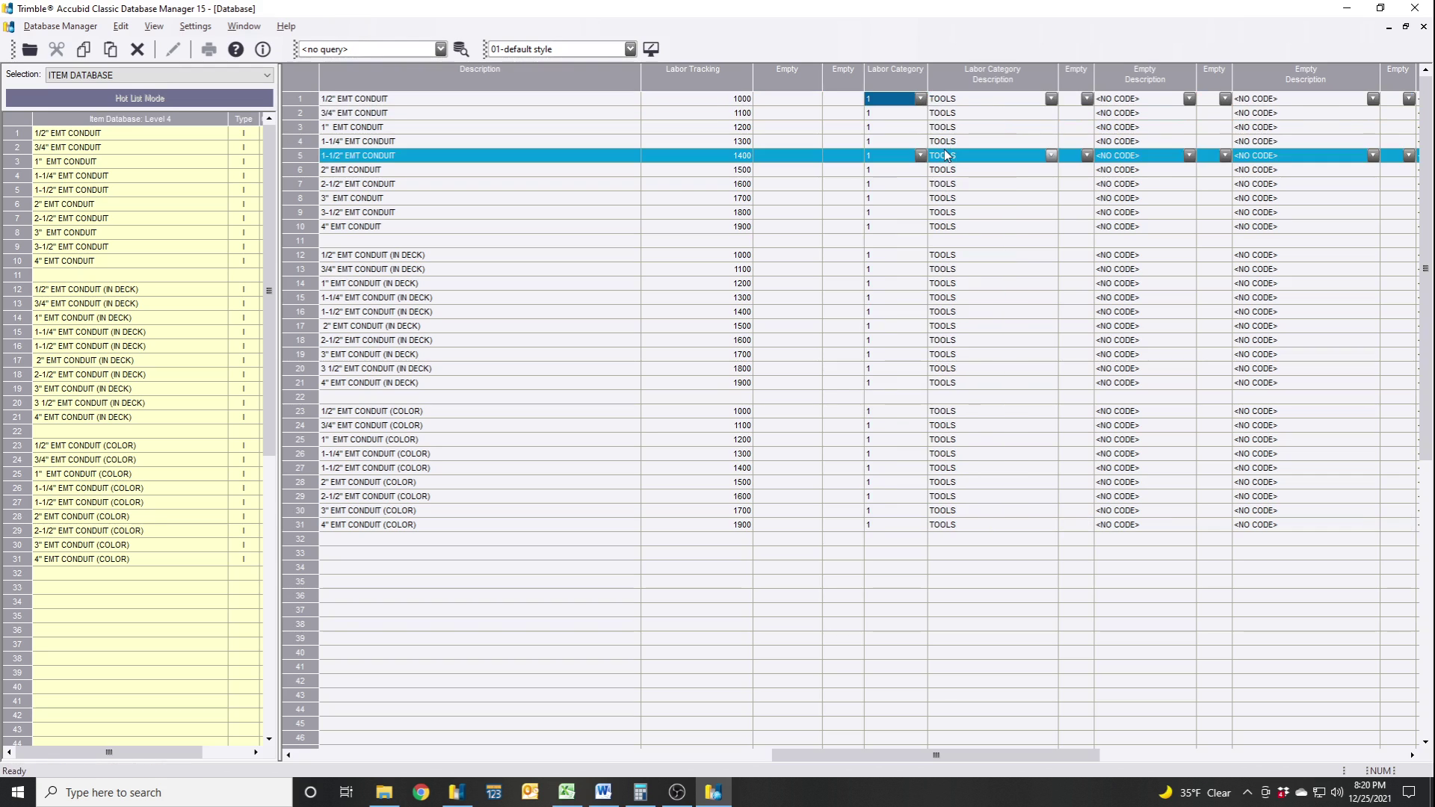
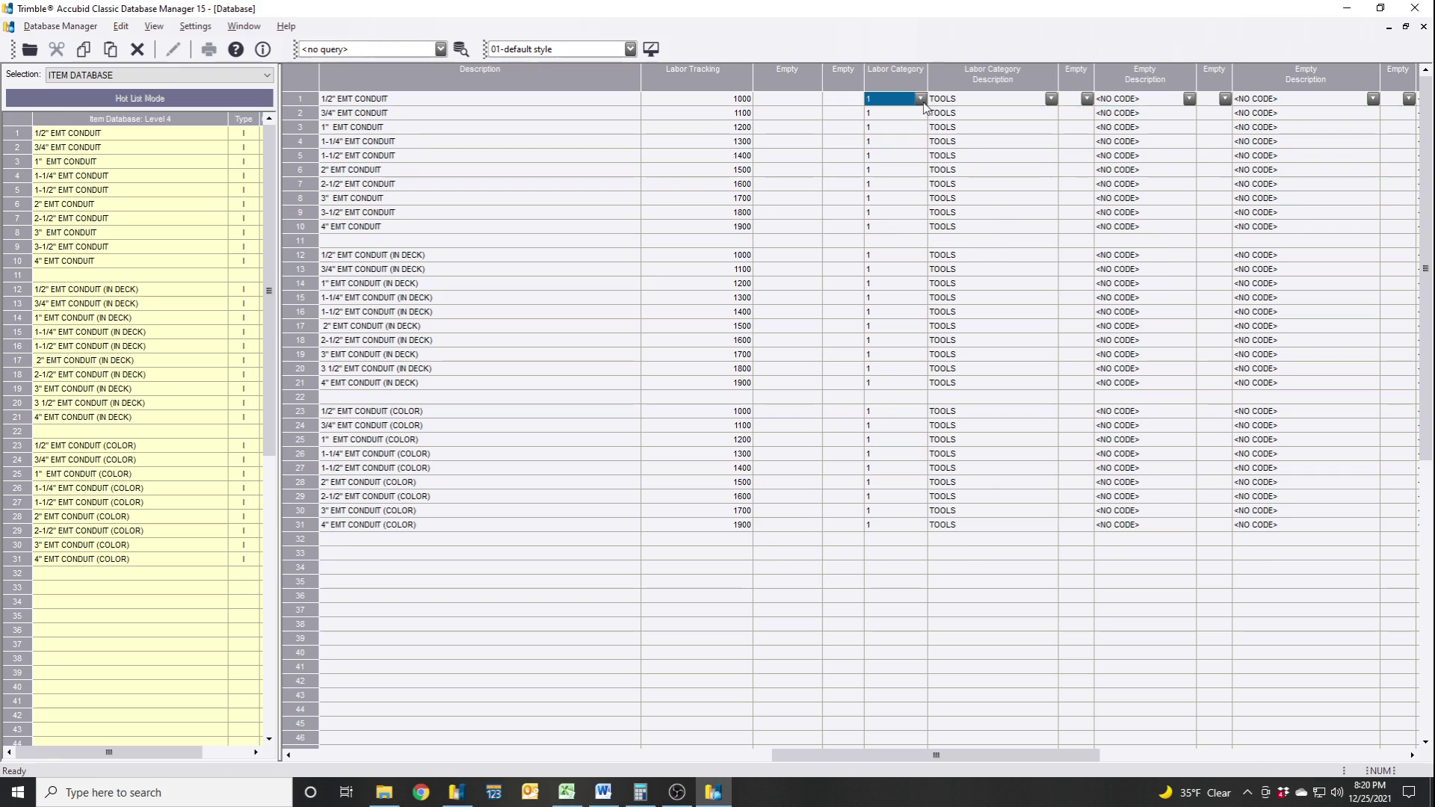
Set the Labor Category in row 1 back to 1000-1500 and fill it down through the 4" EMT CONDUIT (COLOR) item in row 31.
click(921, 98)
click(905, 533)
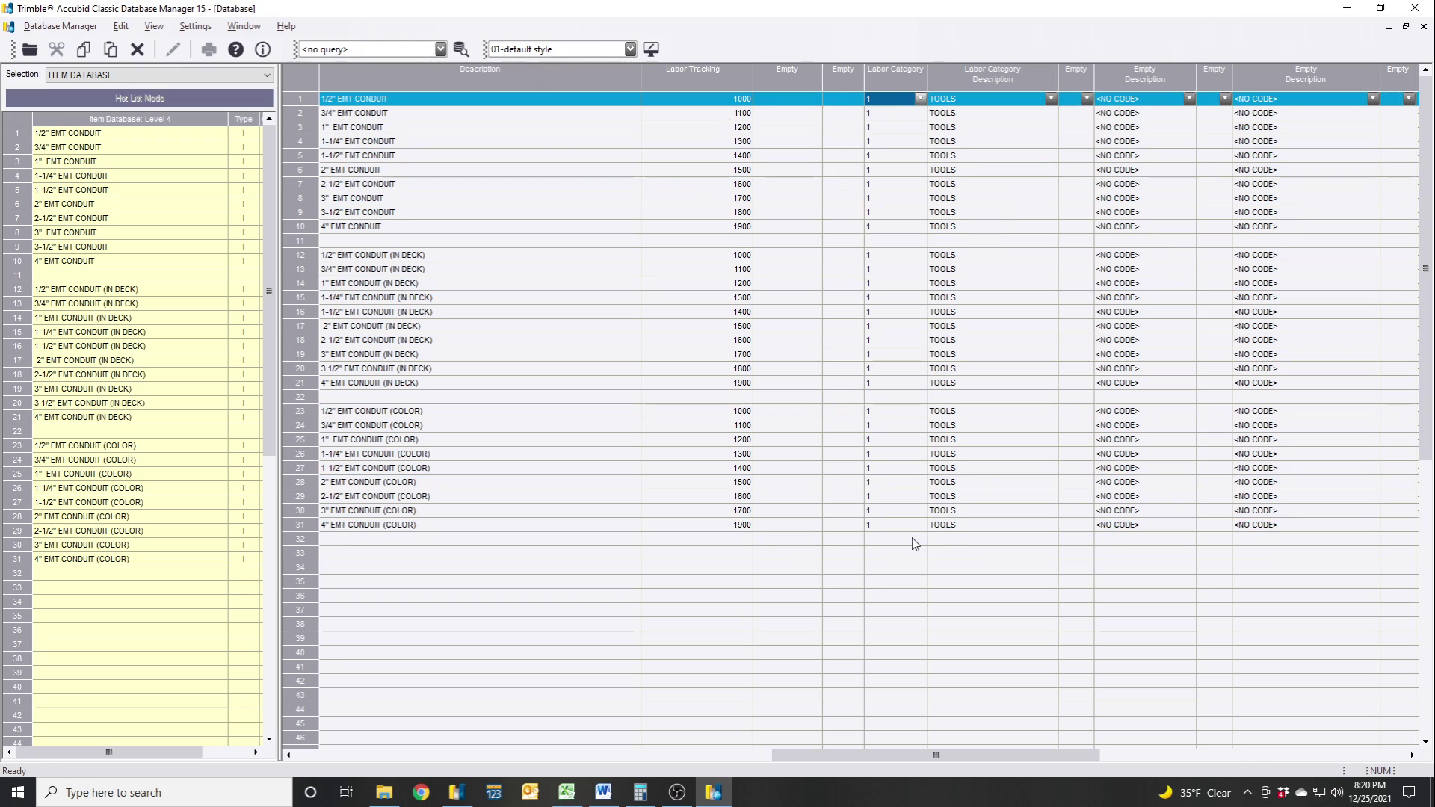
click(911, 538)
shift+click(897, 525)
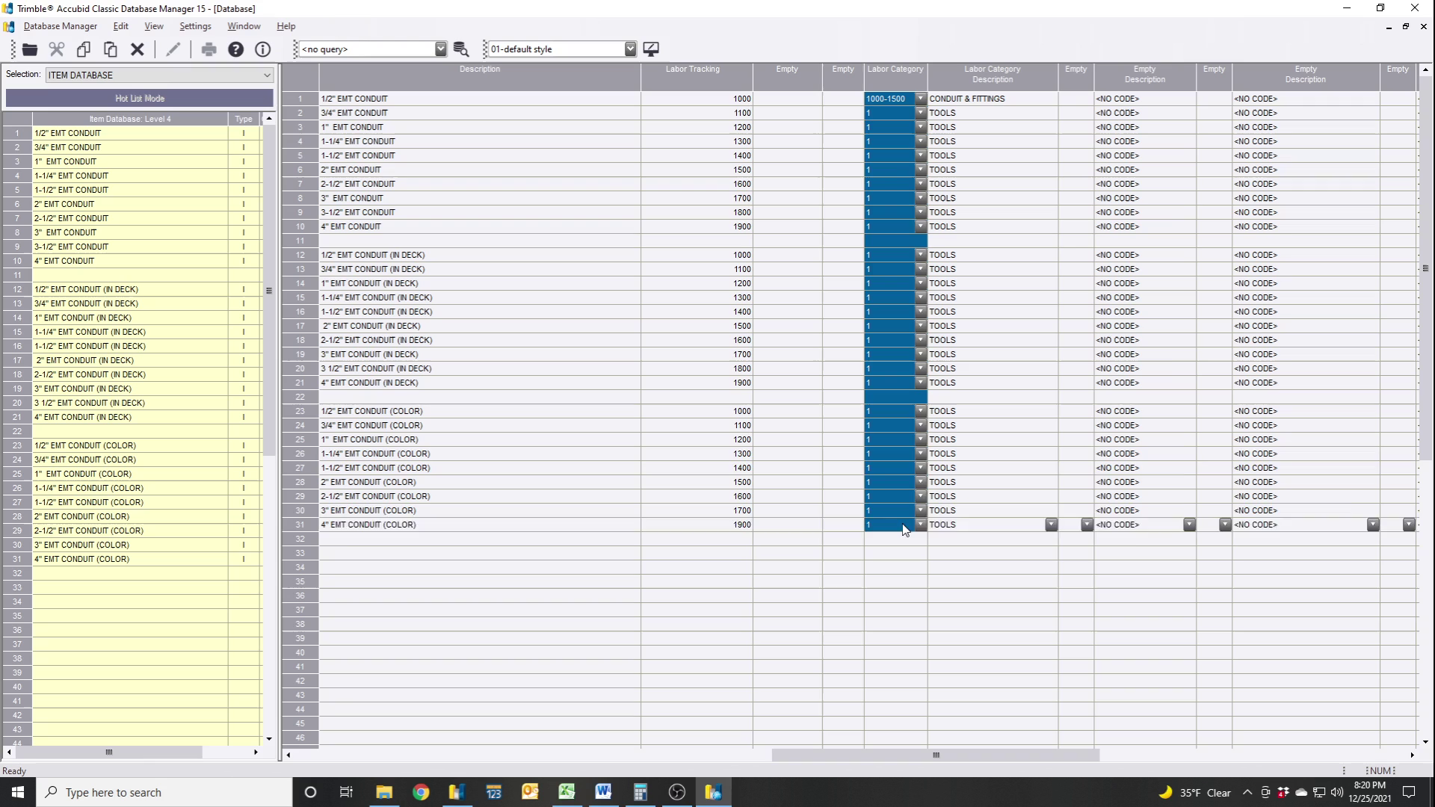
right_click(897, 99)
click(931, 151)
click(945, 619)
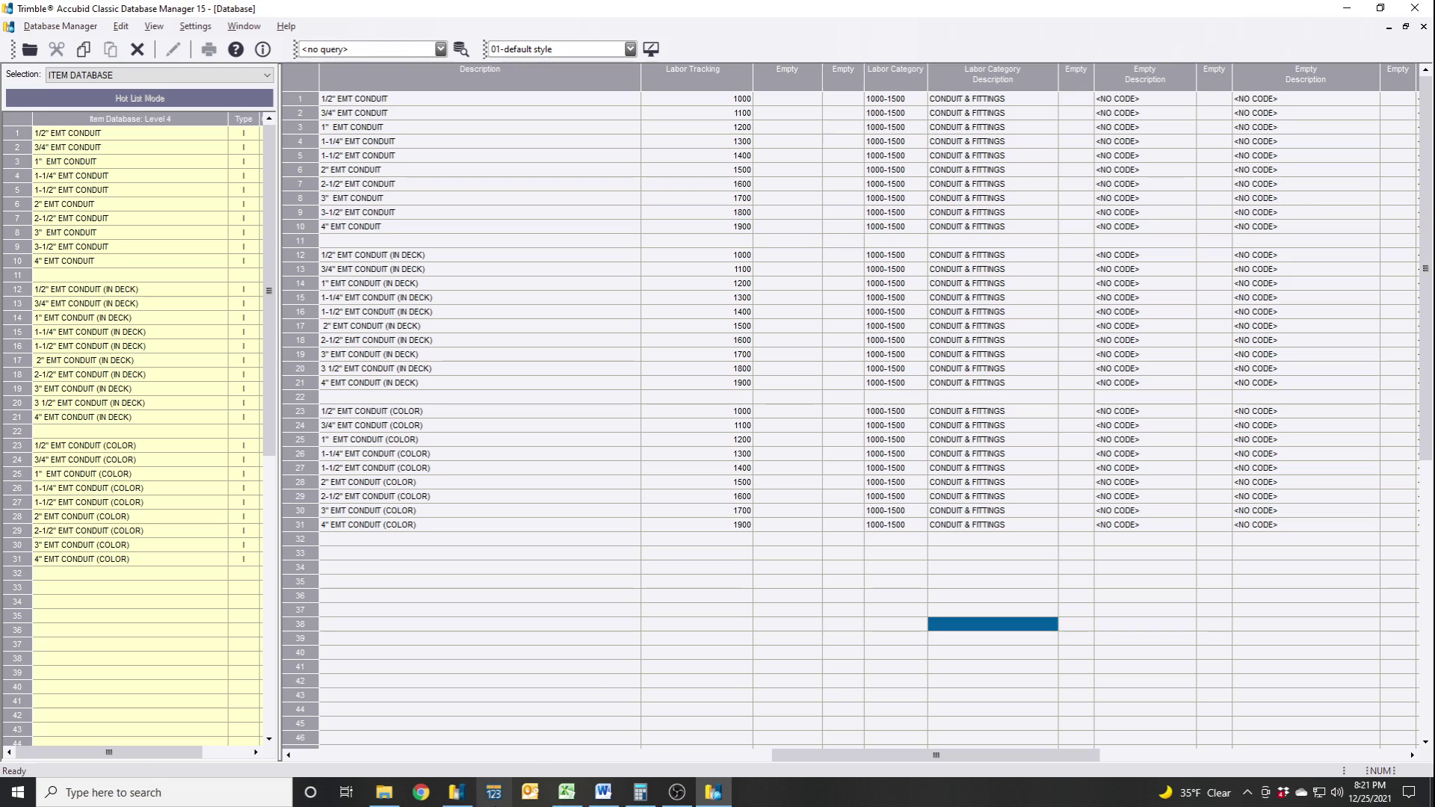
Close the item database and show the extension of the 01_ NEW JOB TEMPLATE - START-UP-DEMO3 job in Accubid Classic Estimating Pro.
mouse_move(453, 800)
click(1424, 27)
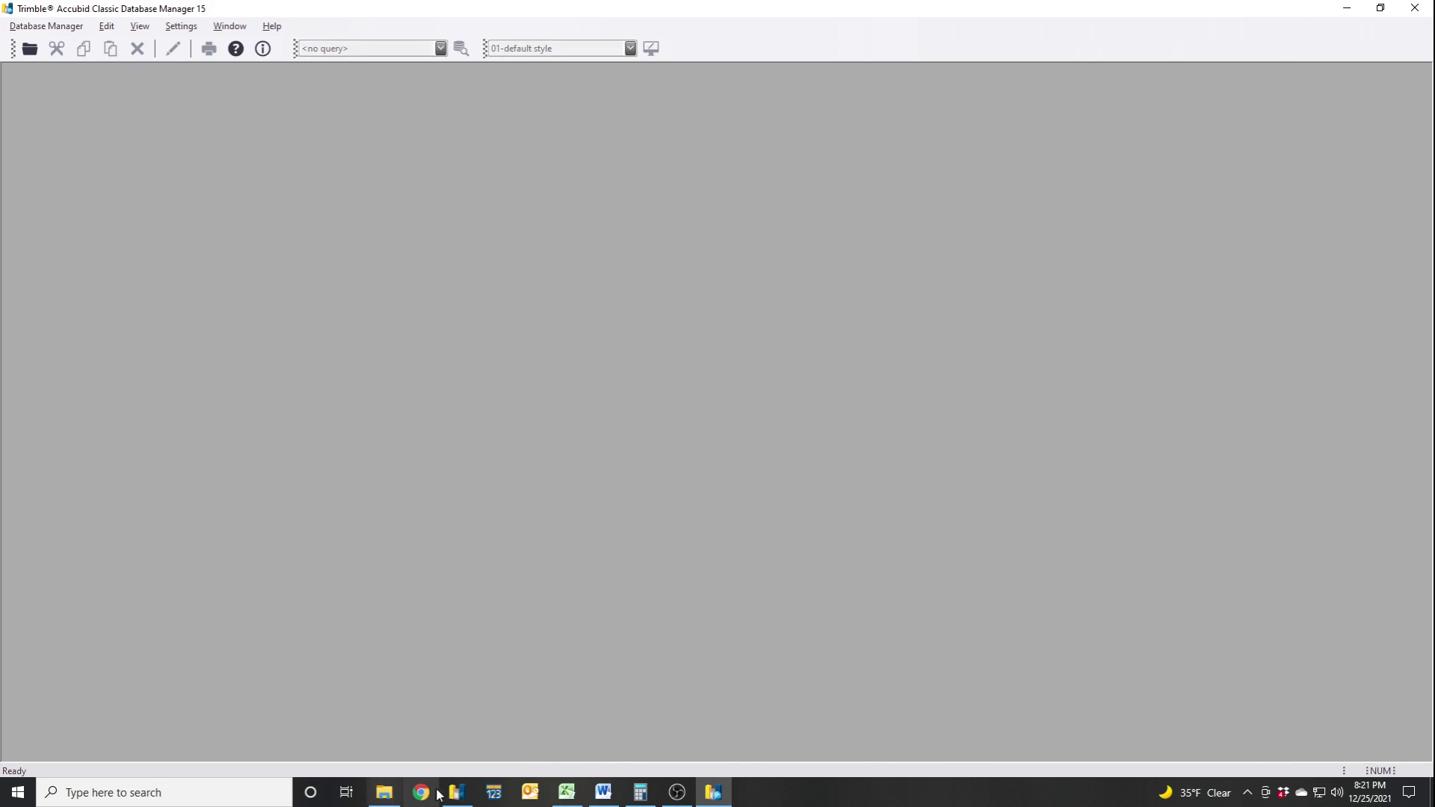
click(468, 782)
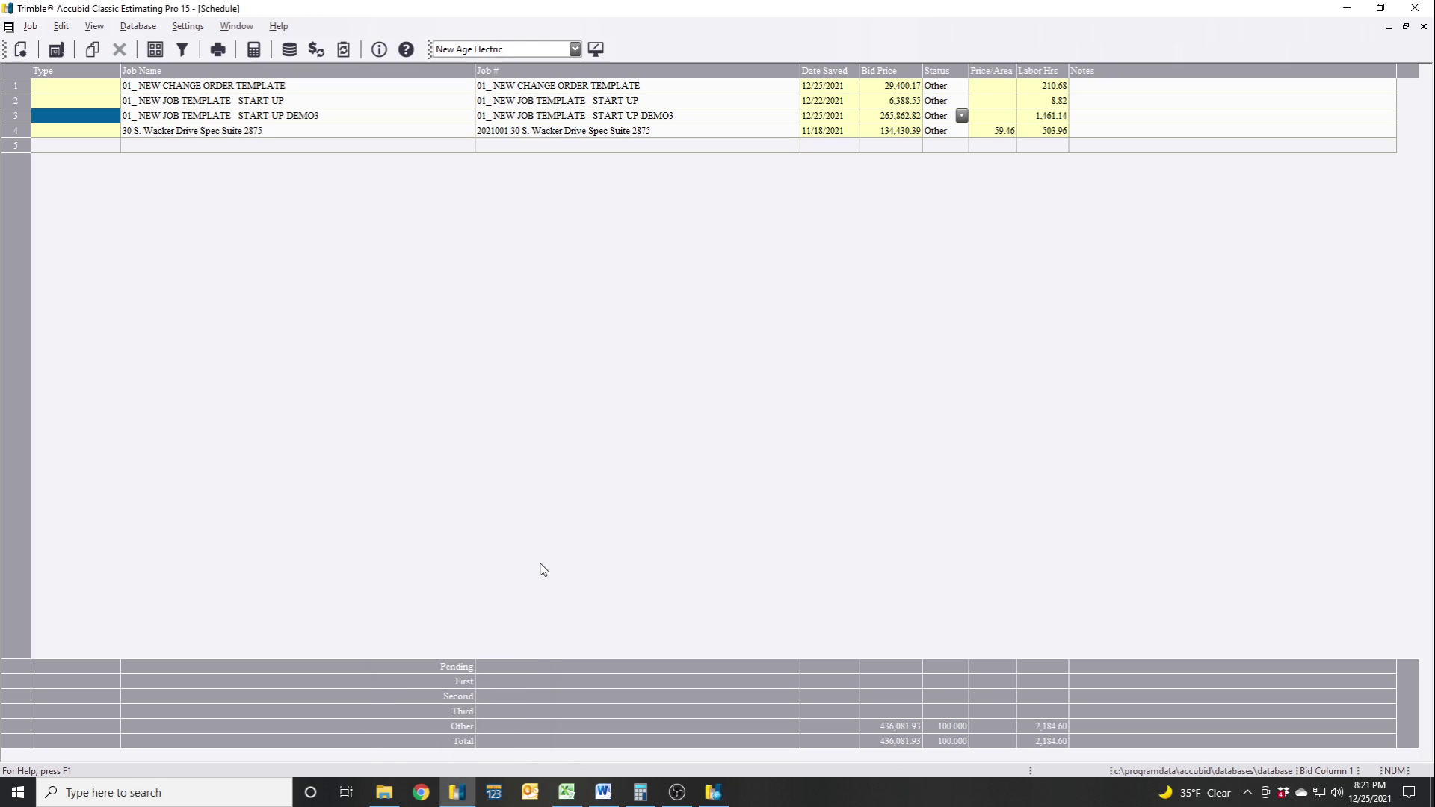
click(490, 132)
click(23, 115)
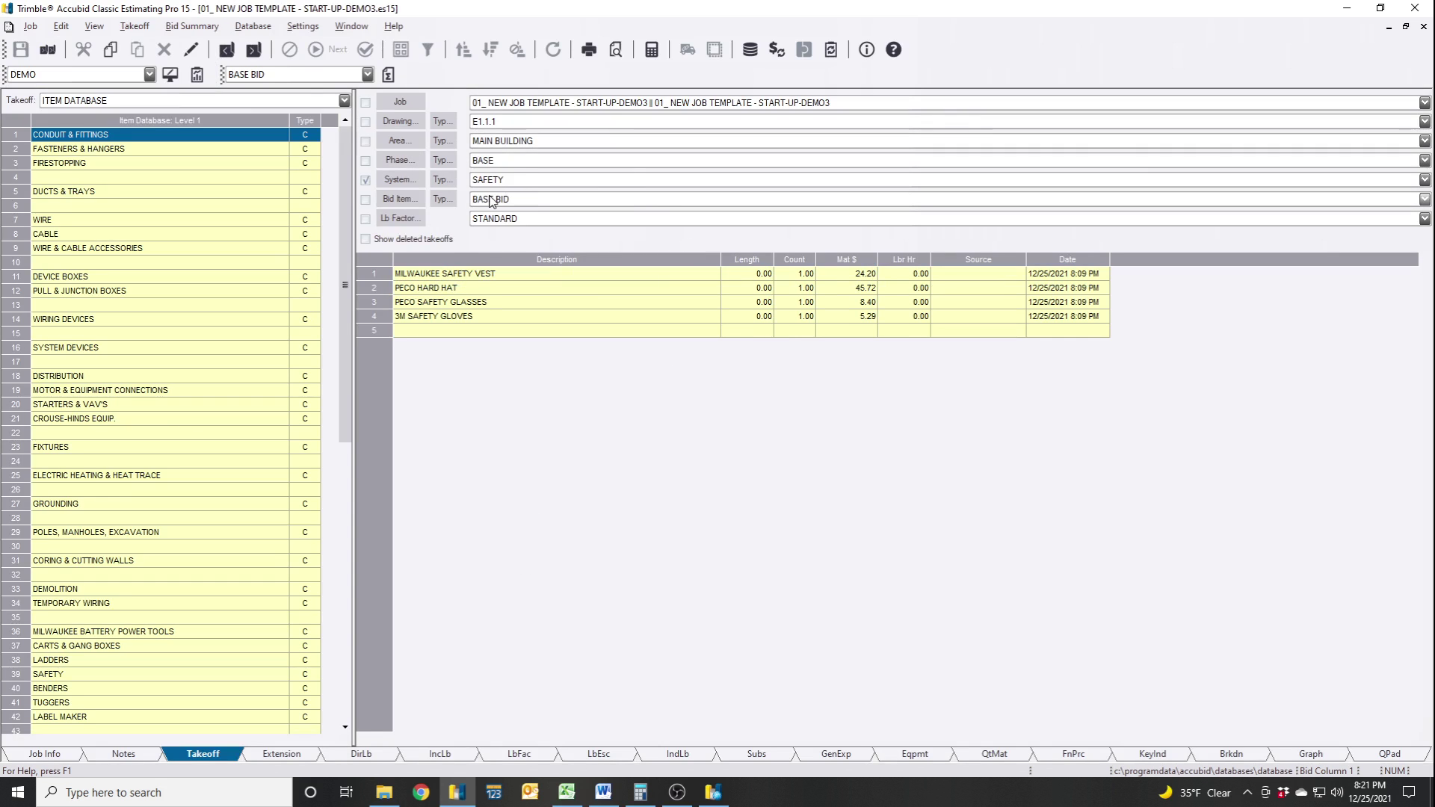
click(302, 755)
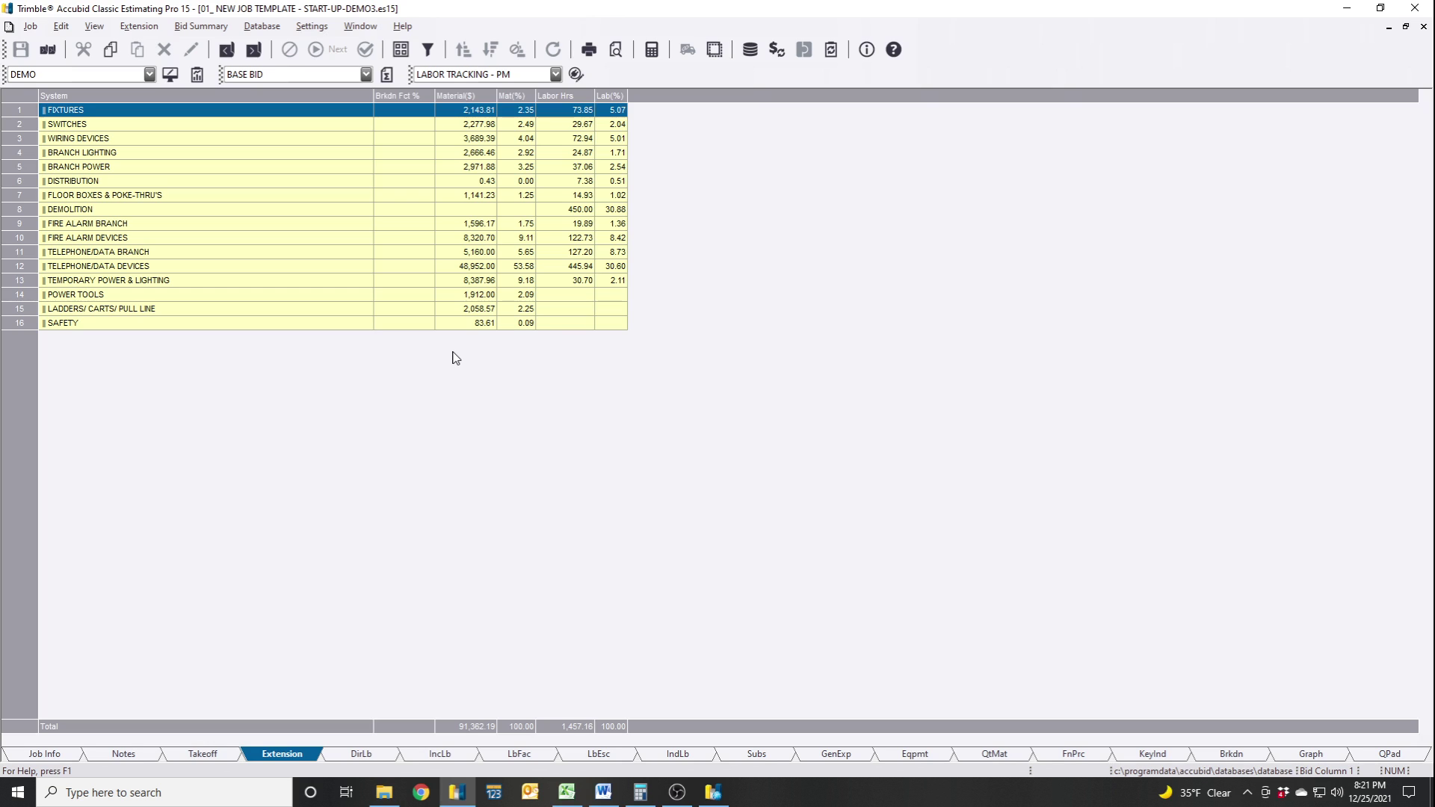
Edit the LABOR TRACKING - PM extension view, removing System and Labor Category from its group order, and look at its filter settings.
click(577, 75)
drag(625, 200, 465, 208)
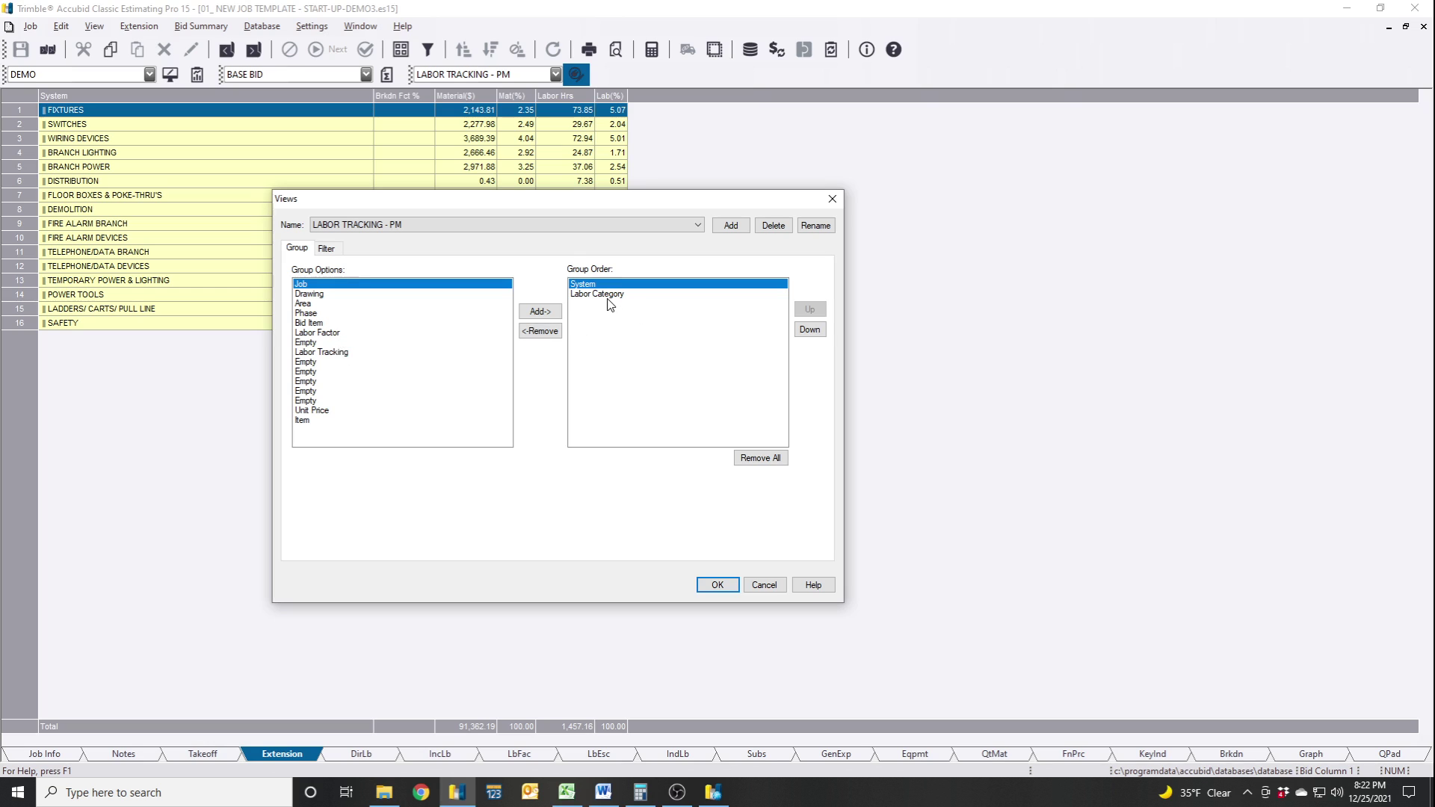
click(549, 340)
click(550, 340)
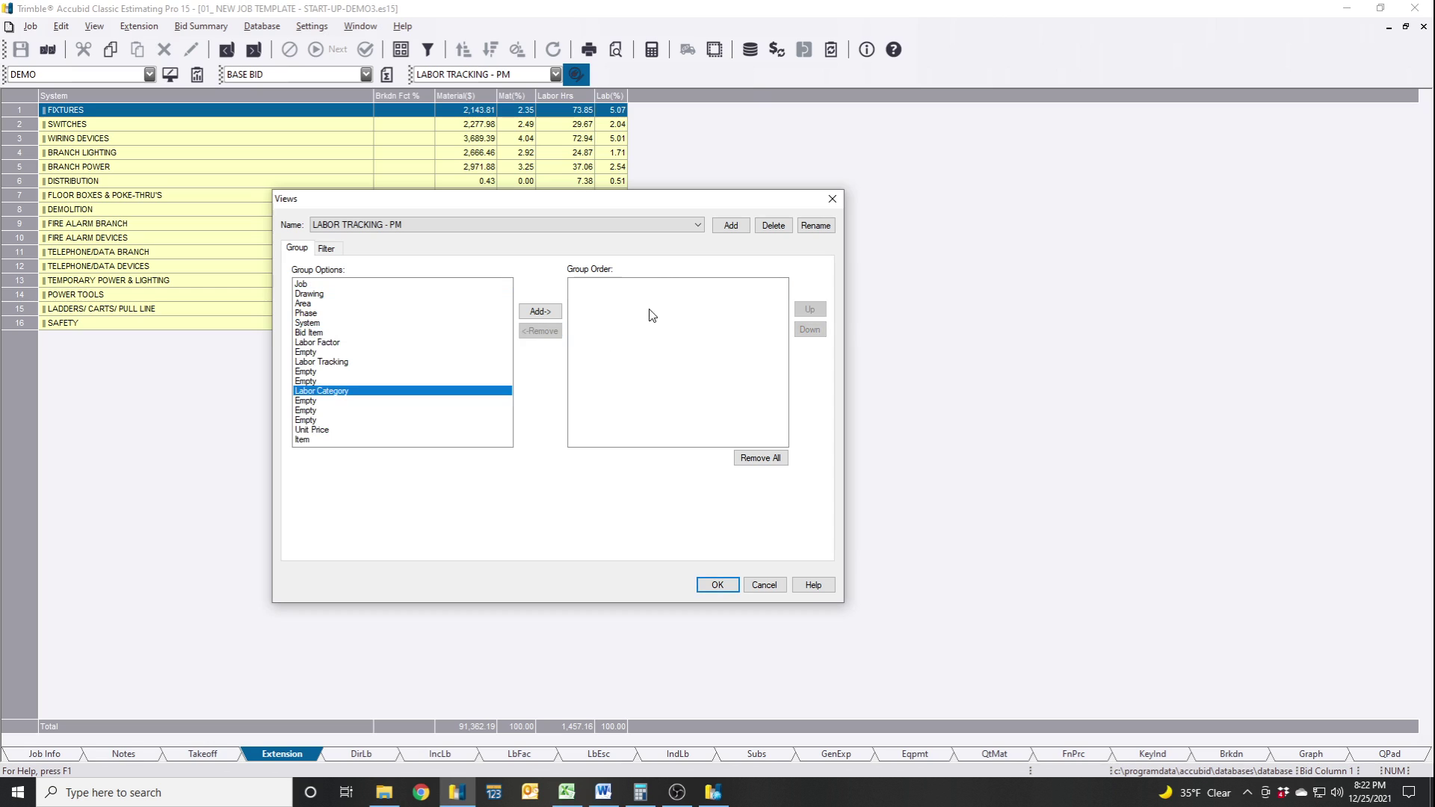
drag(442, 208, 533, 180)
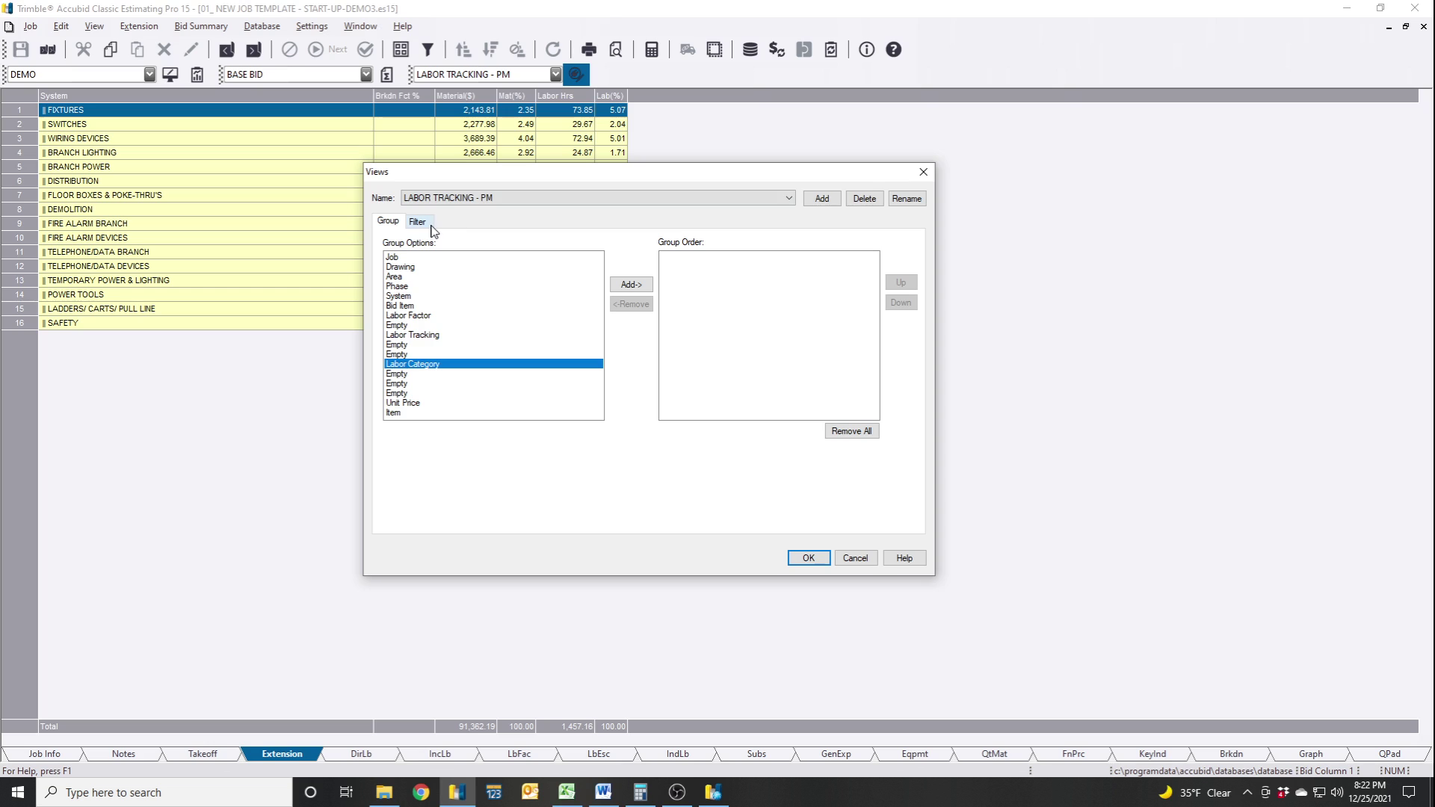
click(431, 227)
click(388, 222)
drag(531, 173, 472, 188)
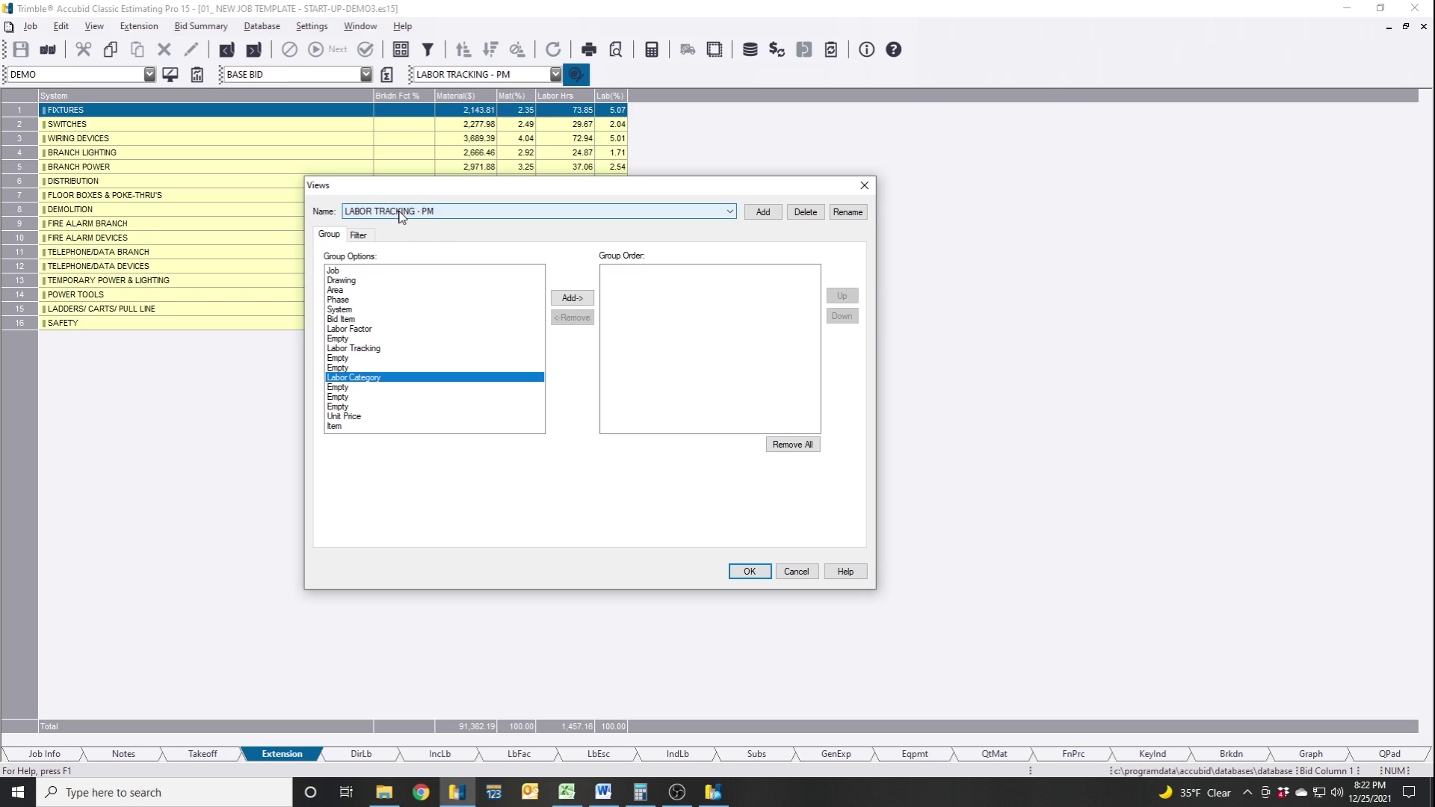
click(763, 212)
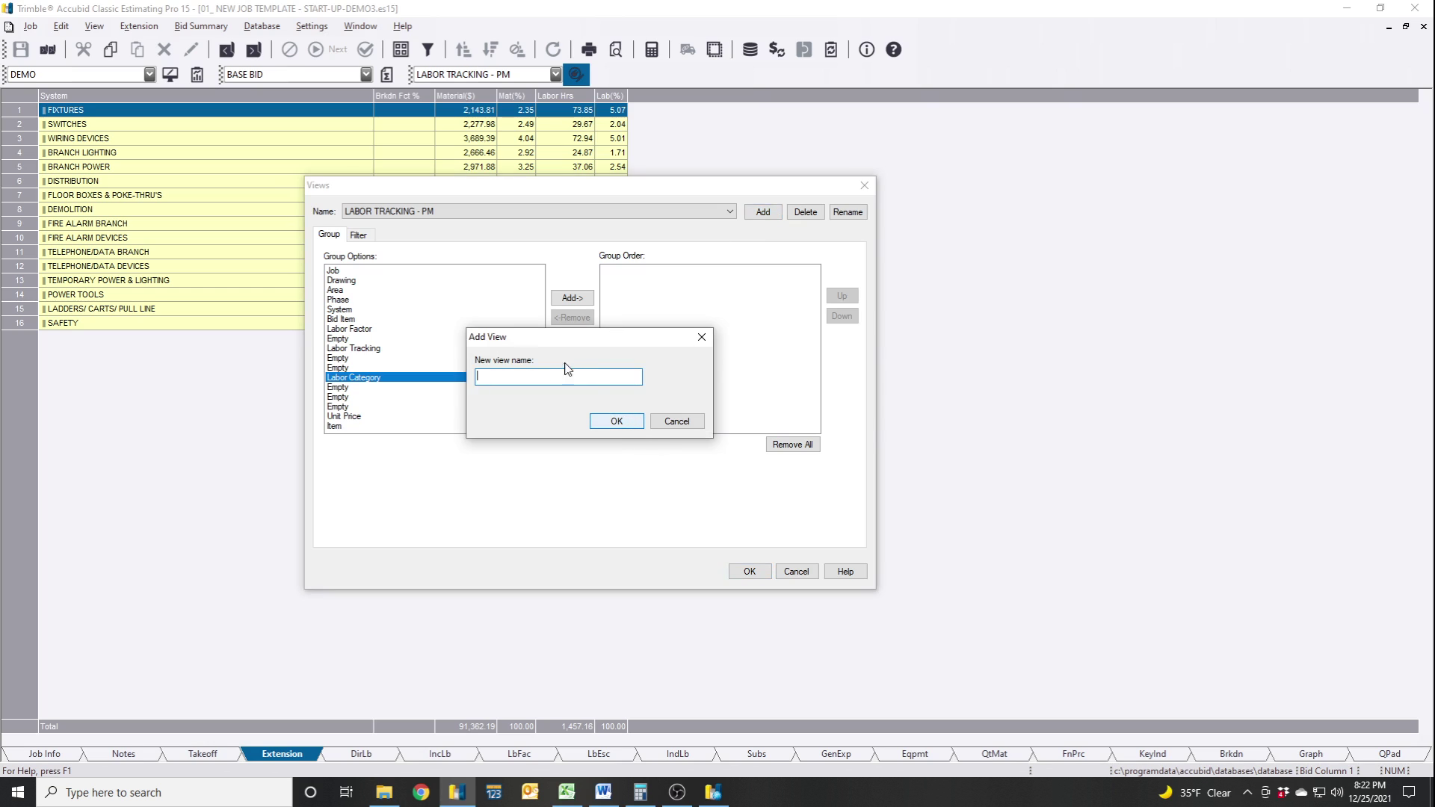
click(615, 420)
click(644, 425)
click(676, 421)
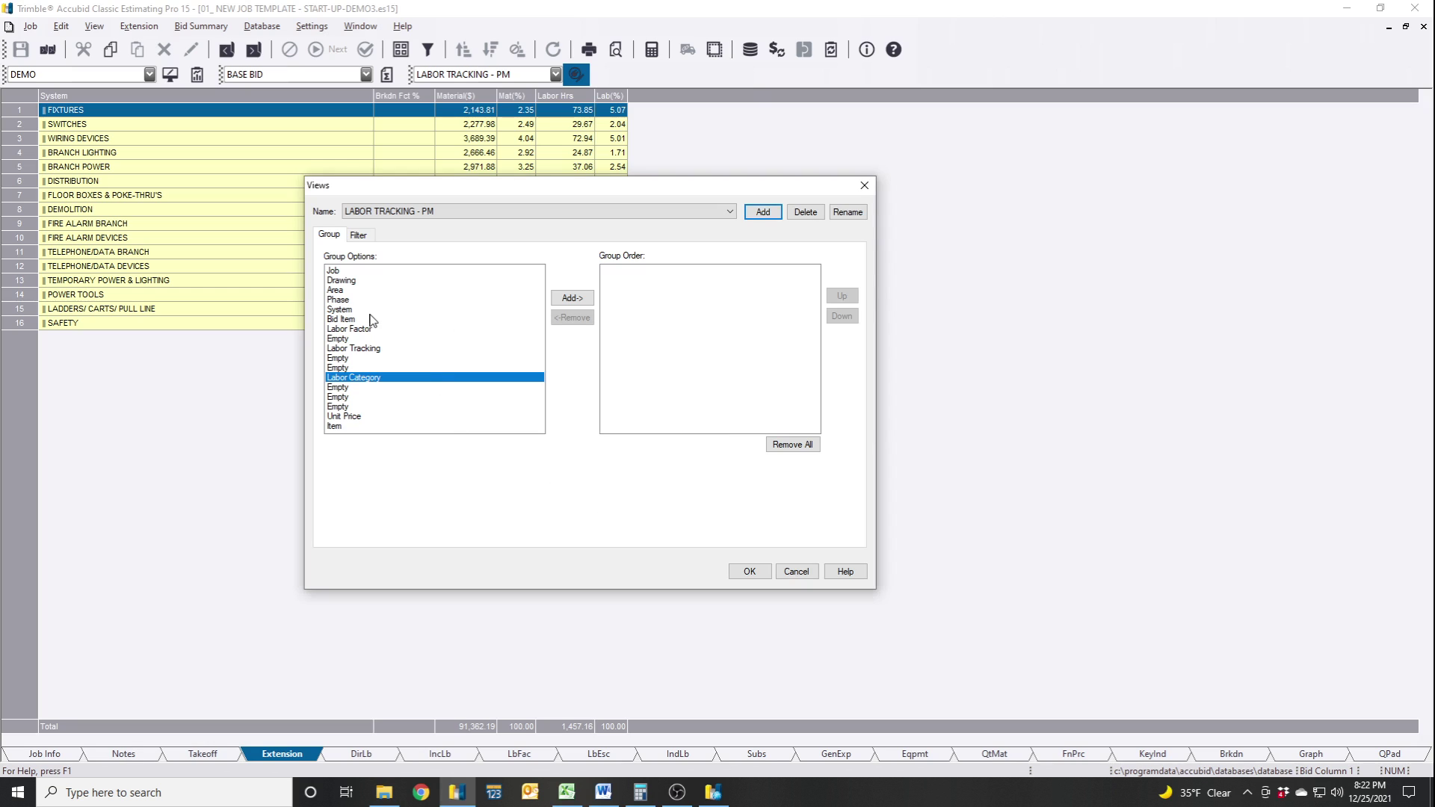
Add System and Labor Category, in that order, to the group order of the LABOR TRACKING - PM view and apply it.
click(340, 310)
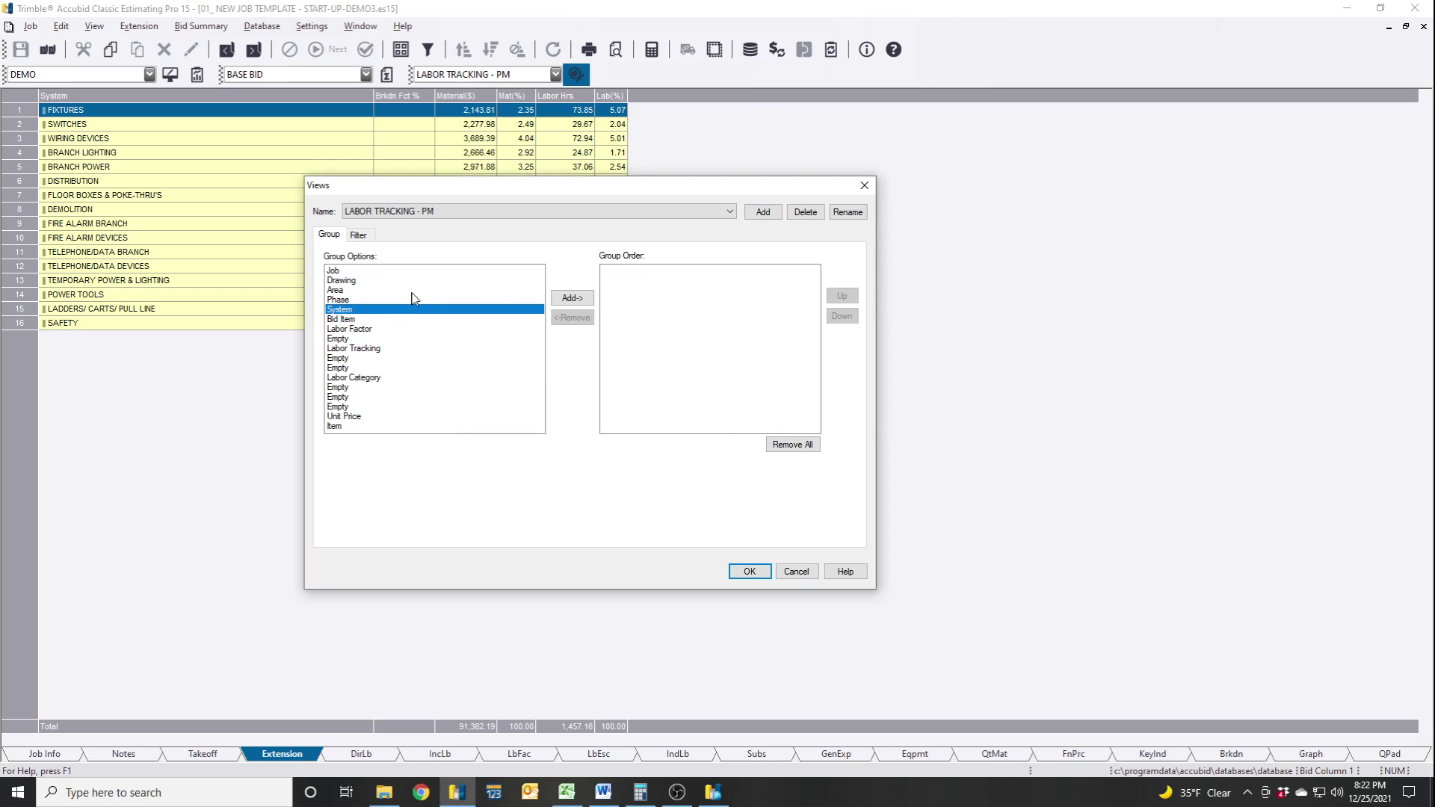
click(572, 297)
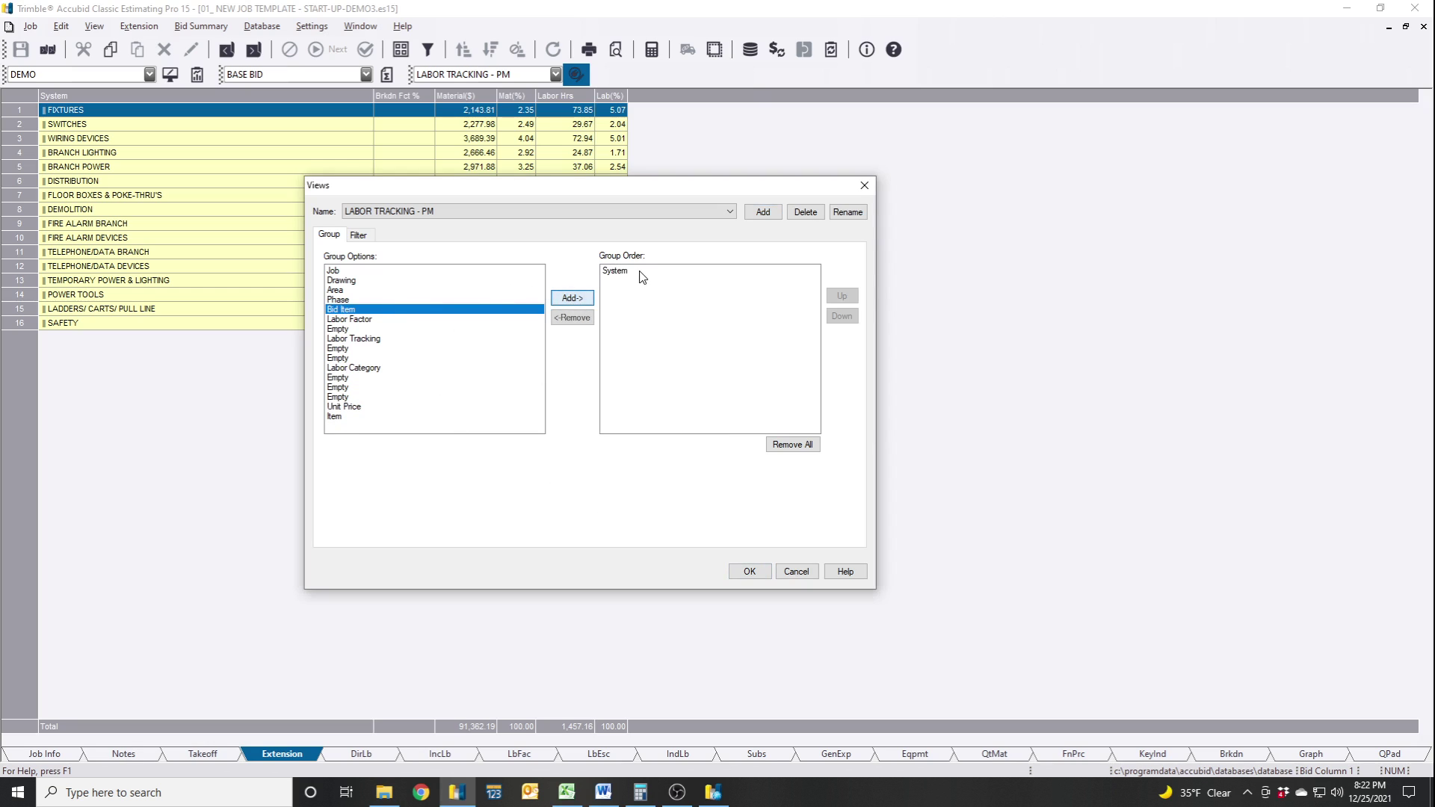
click(368, 368)
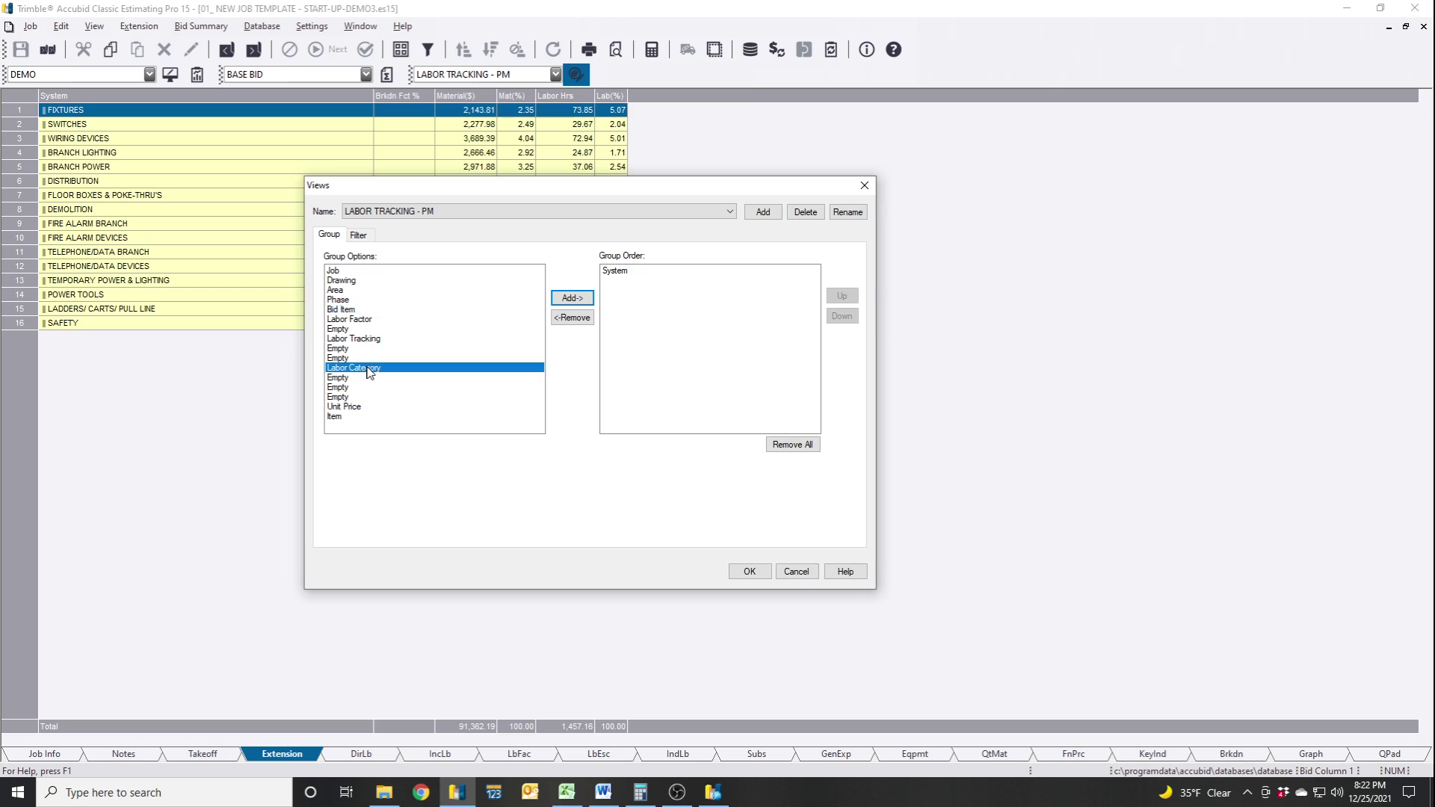
click(572, 297)
click(749, 572)
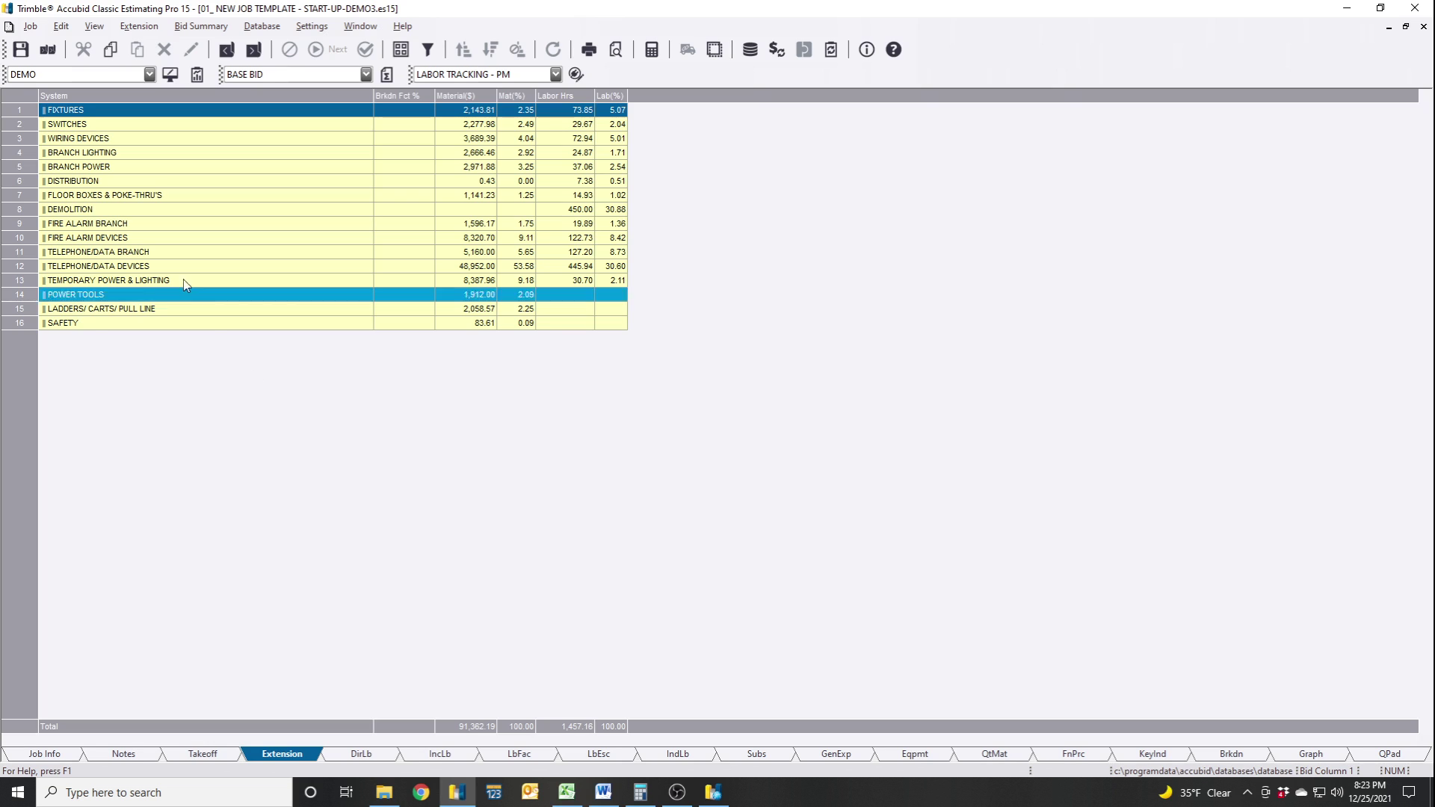
Inspect the Labor Category breakdown of the FIXTURES system and return to the list of systems.
double_click(82, 114)
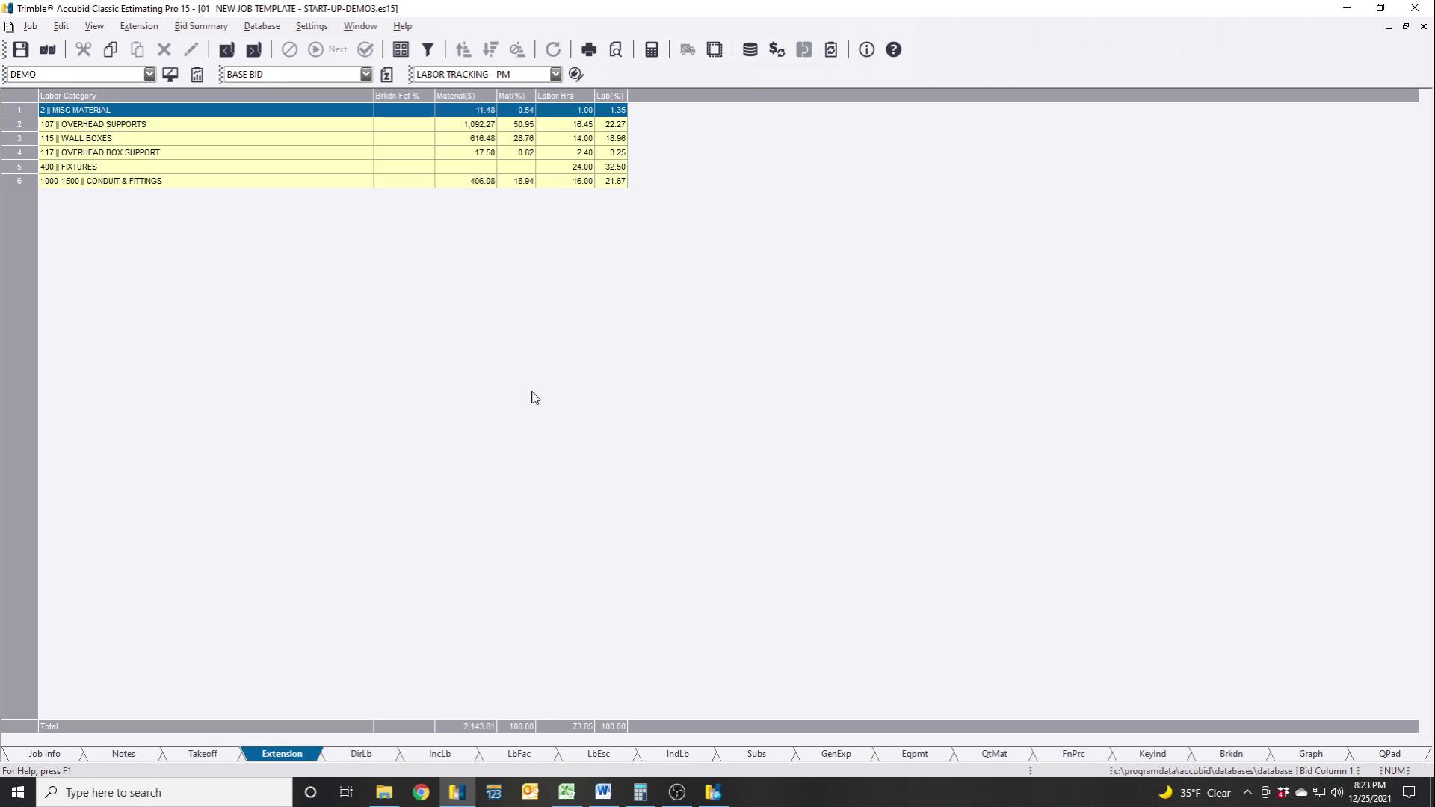
right_click(353, 298)
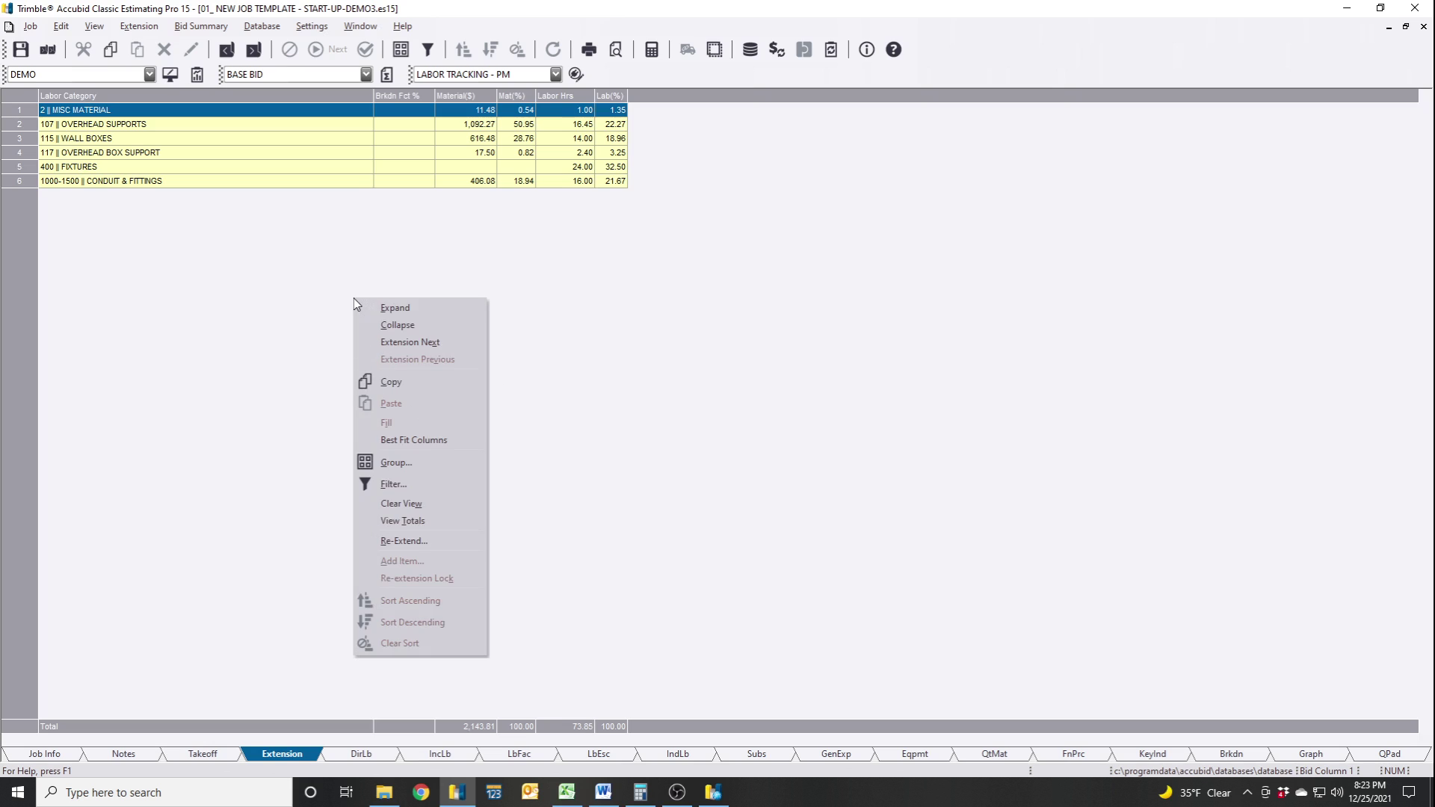
click(424, 329)
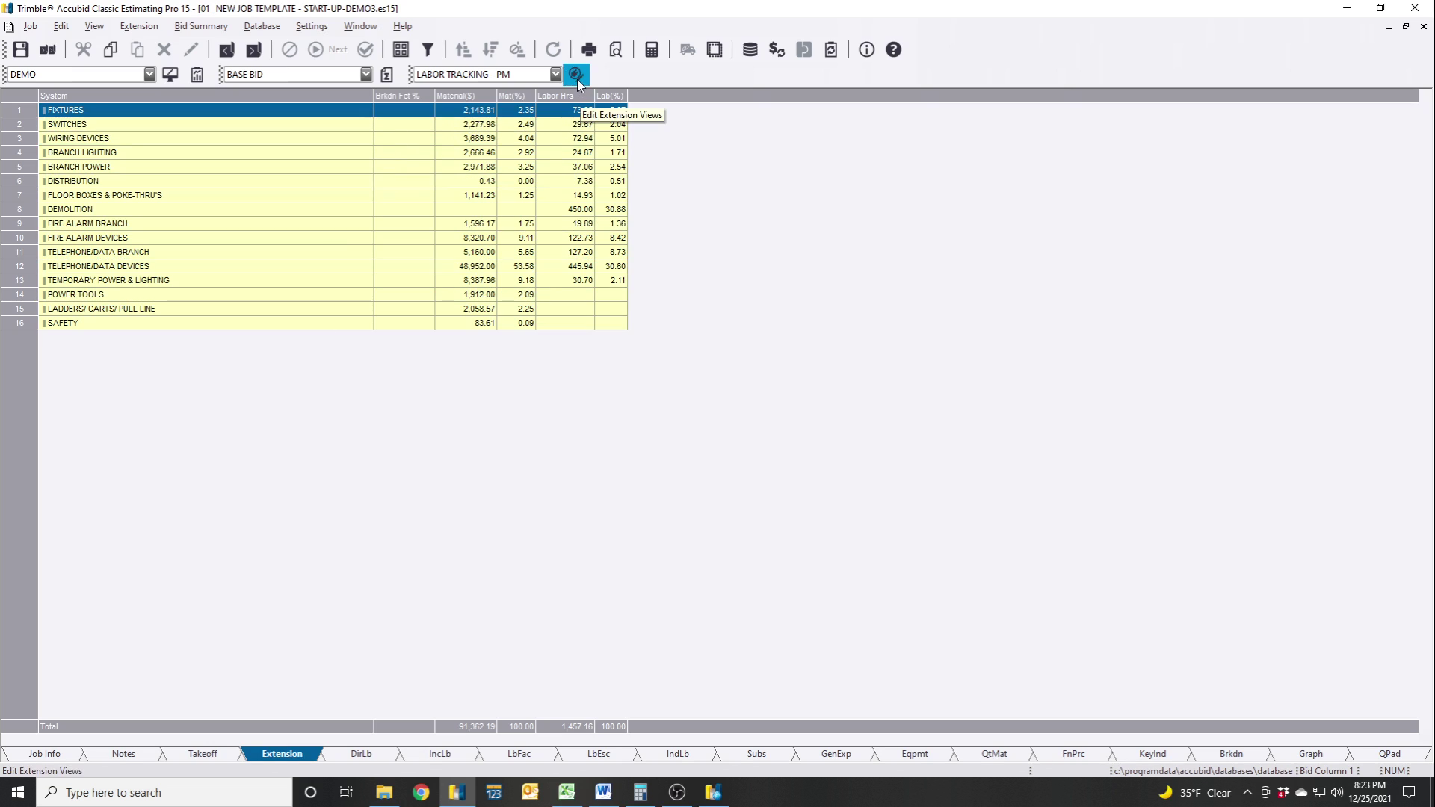
Add Labor Tracking to the group order of the LABOR TRACKING - PM view, remove Labor Category and apply the change.
click(556, 75)
click(555, 75)
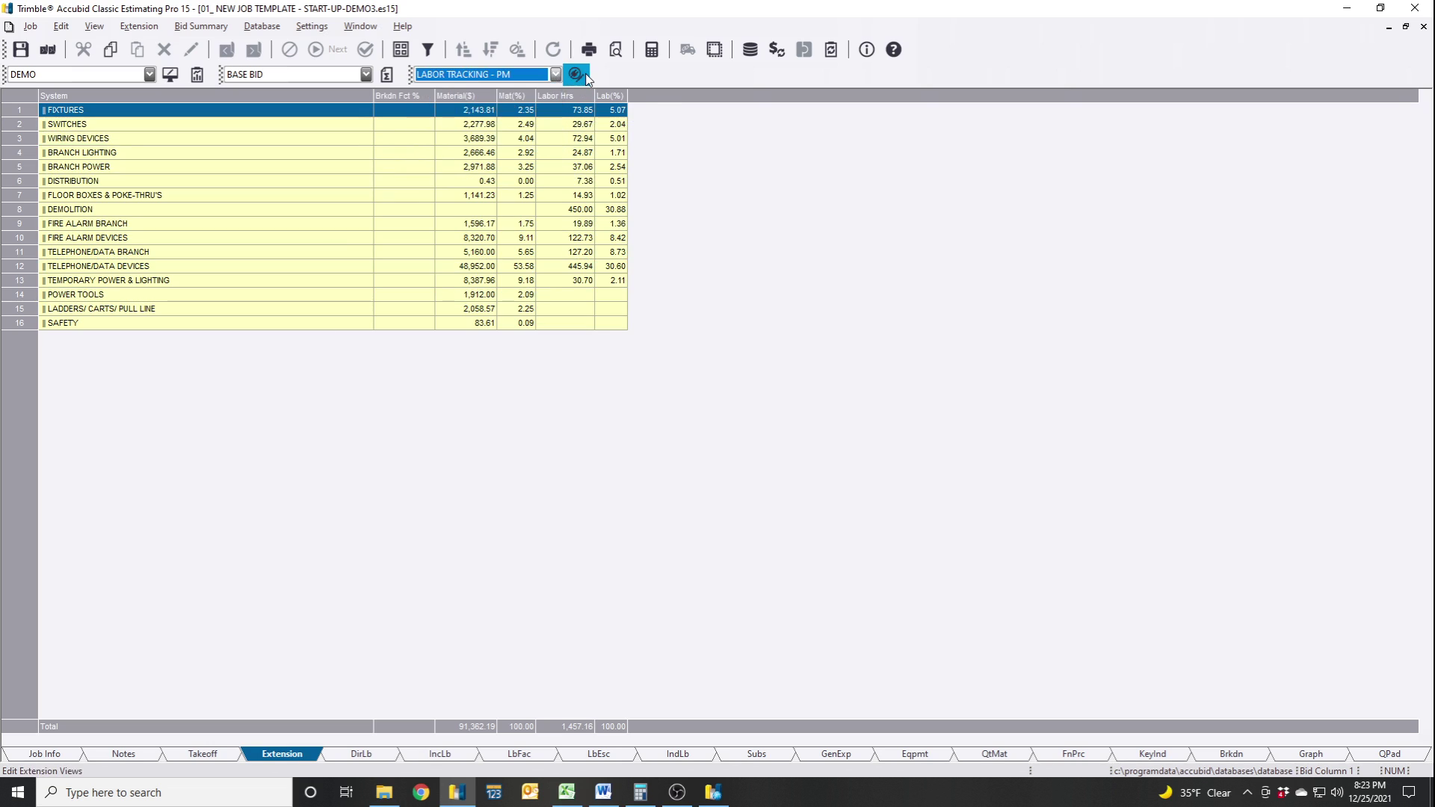
click(575, 74)
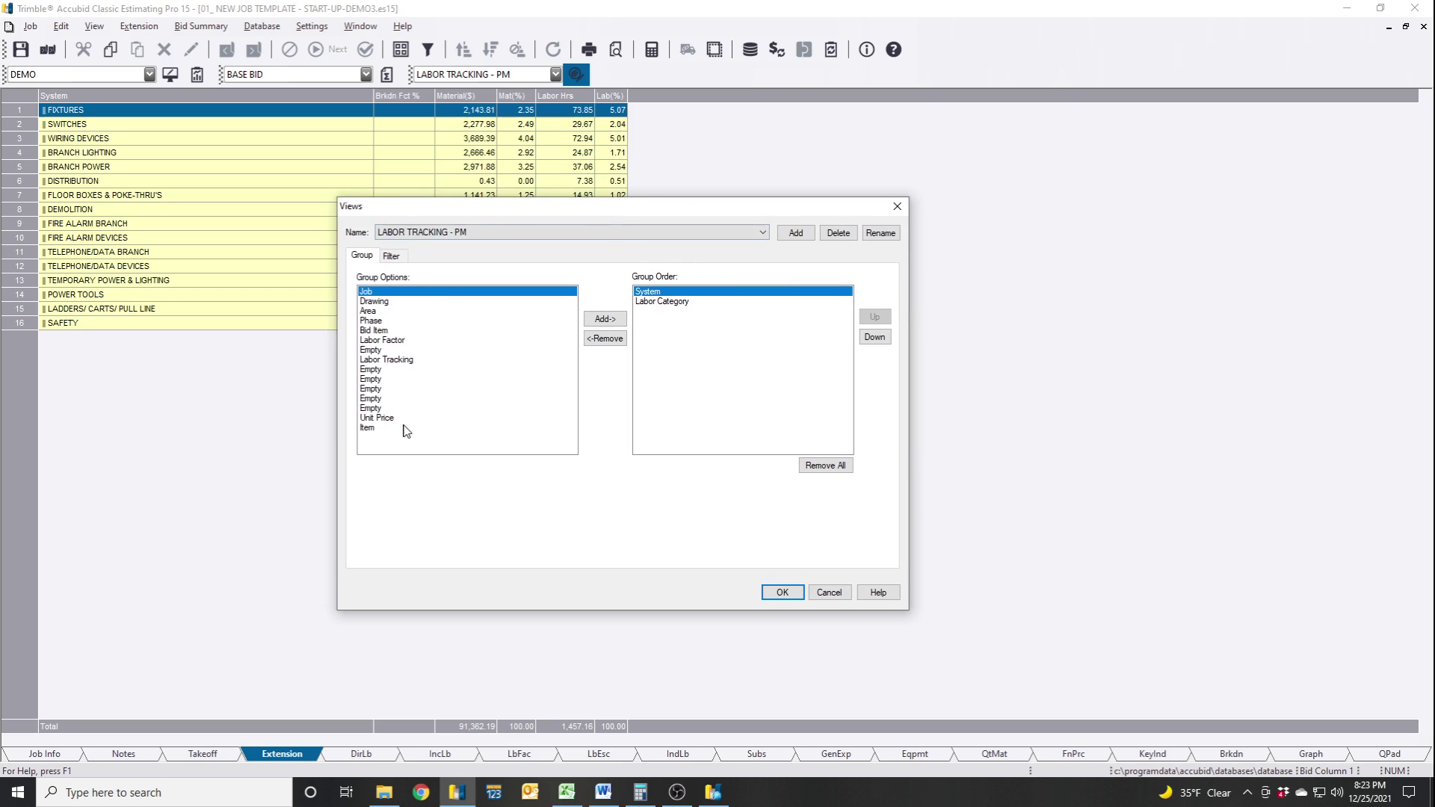
click(394, 360)
click(664, 302)
click(605, 319)
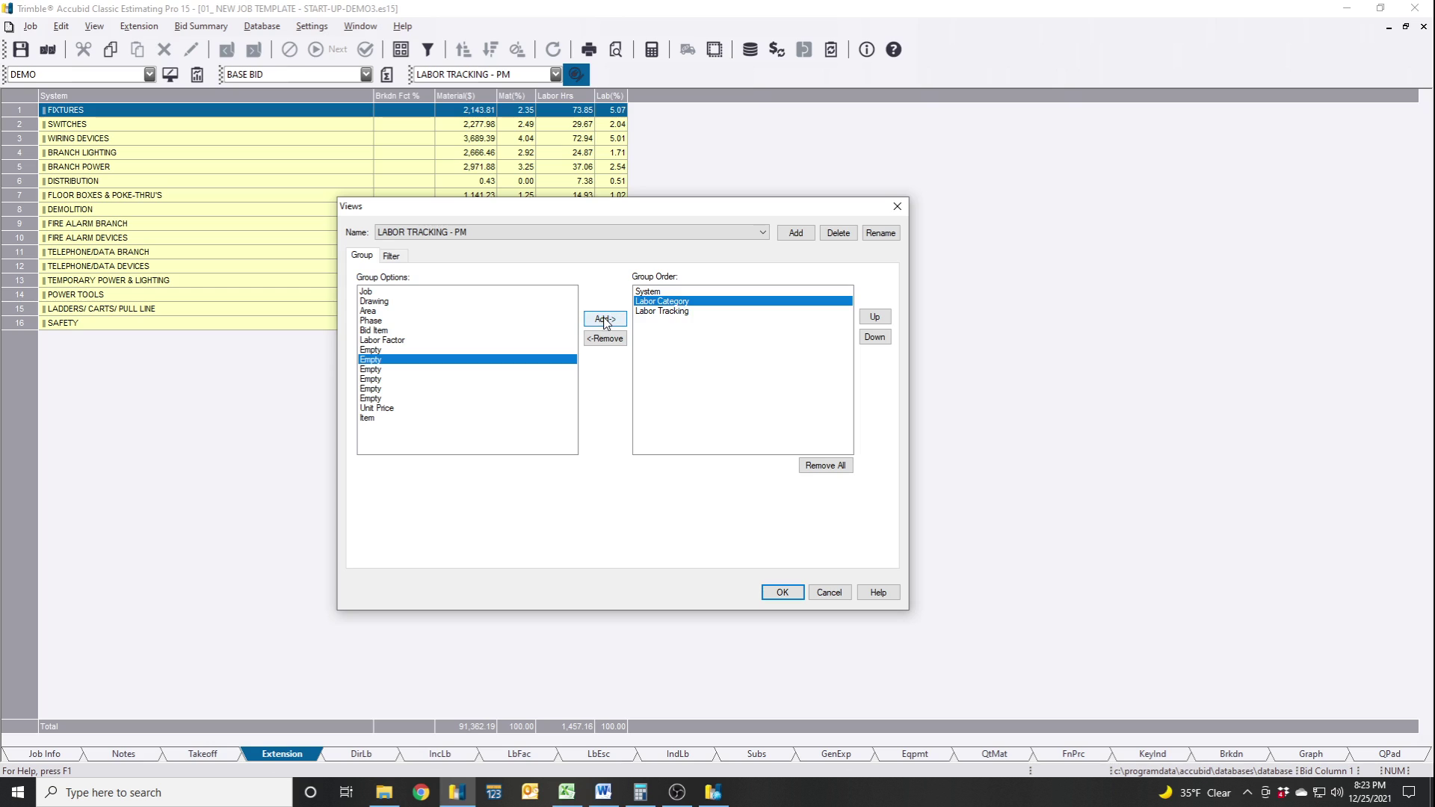
click(658, 311)
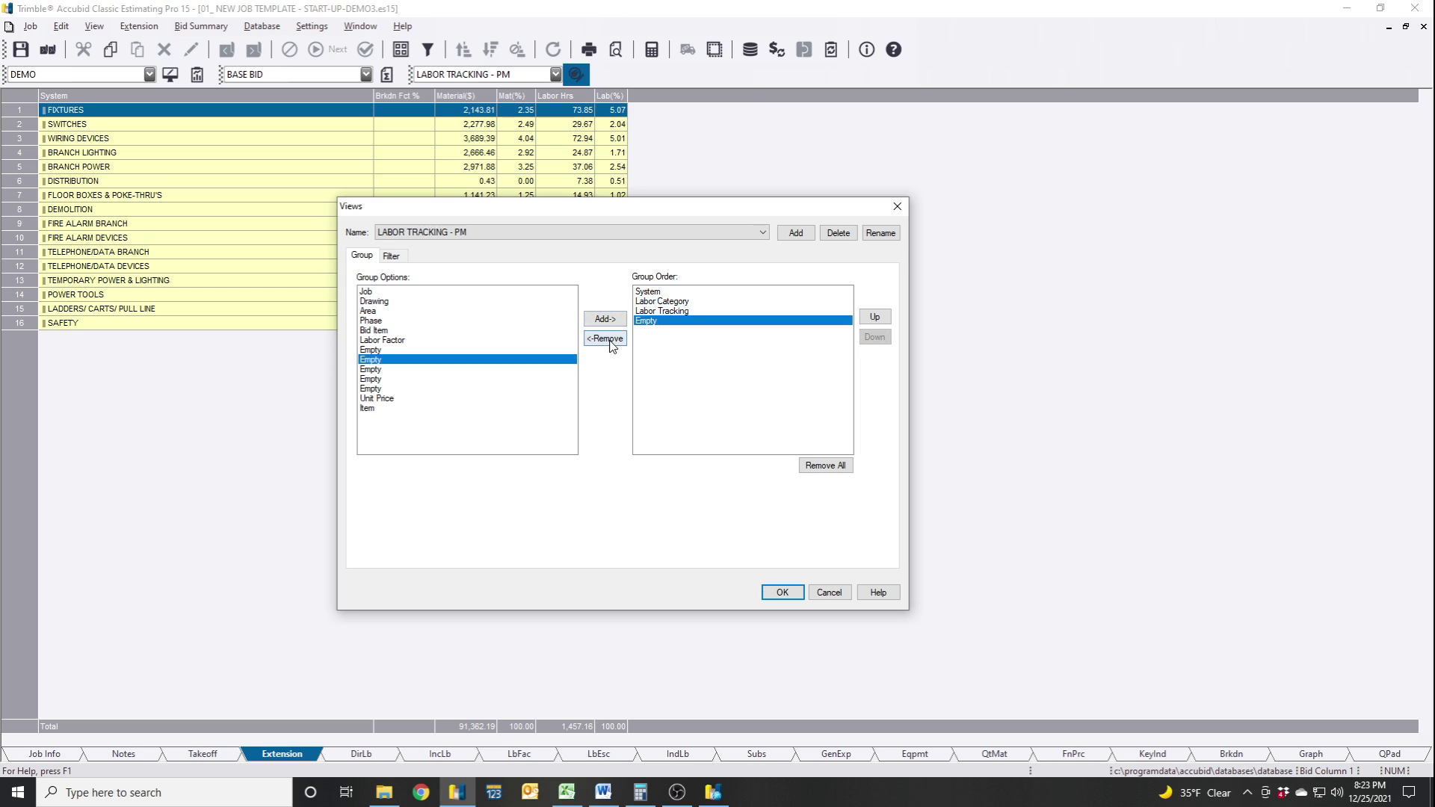
click(663, 301)
click(605, 339)
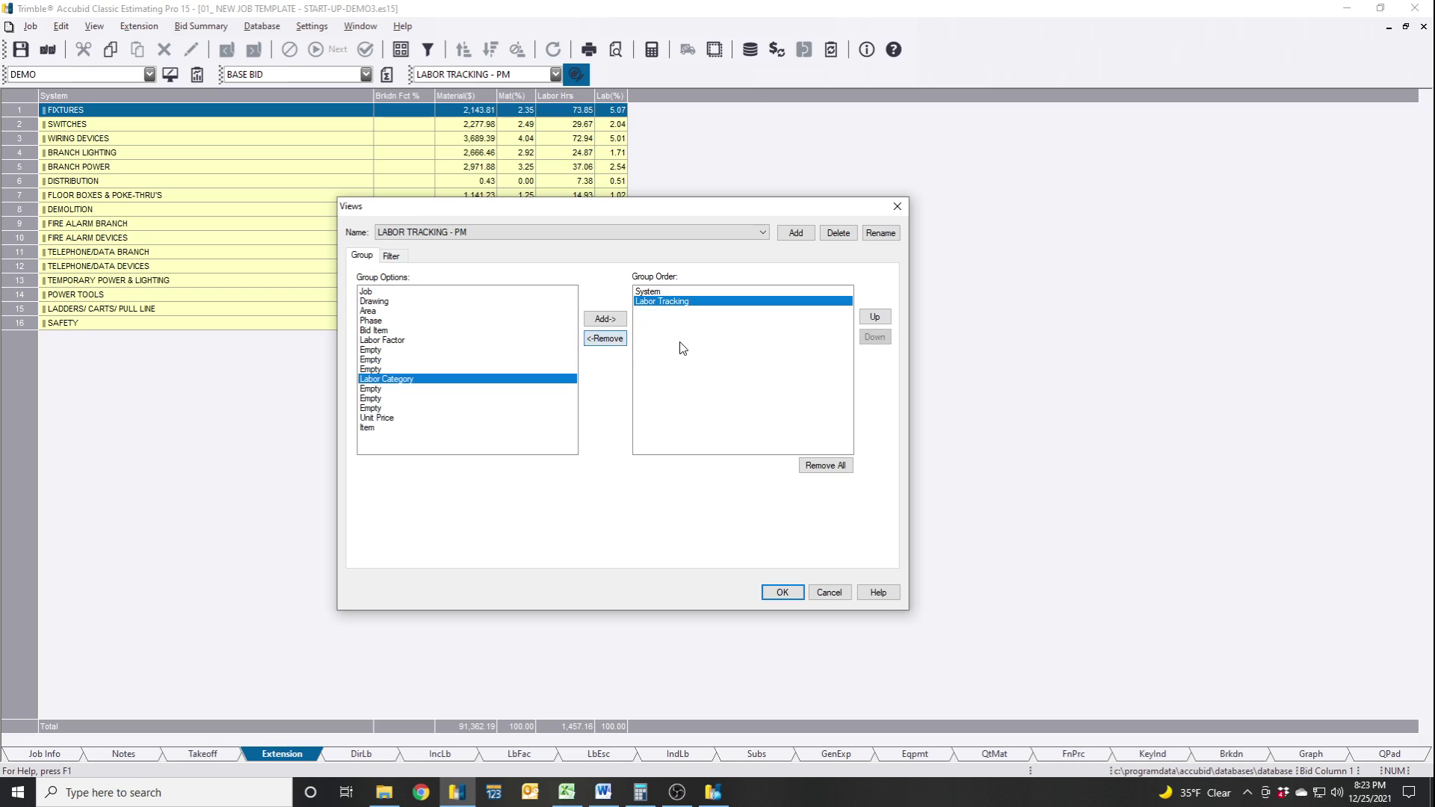
click(783, 593)
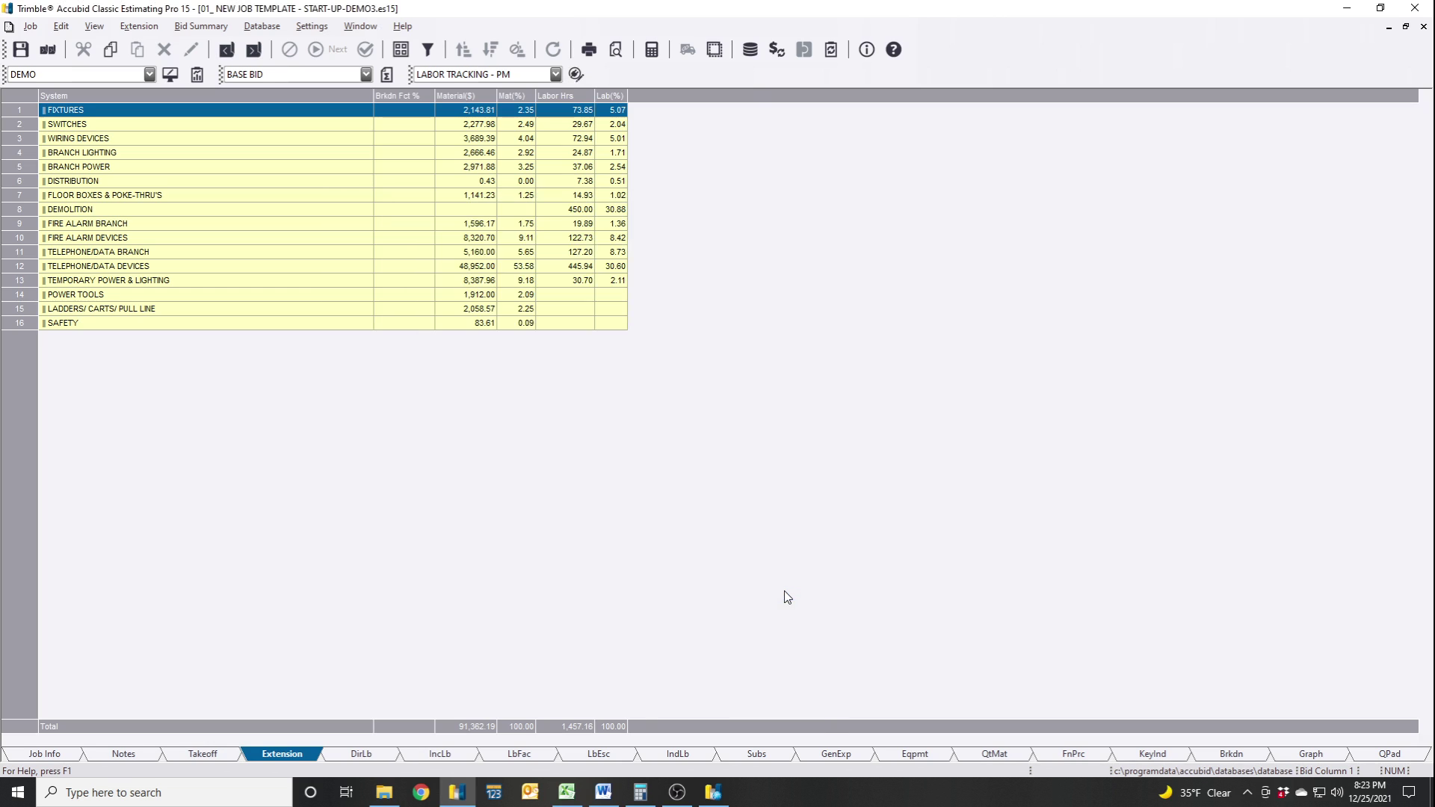
Examine the Labor Tracking code breakdown of the FIXTURES system.
double_click(103, 116)
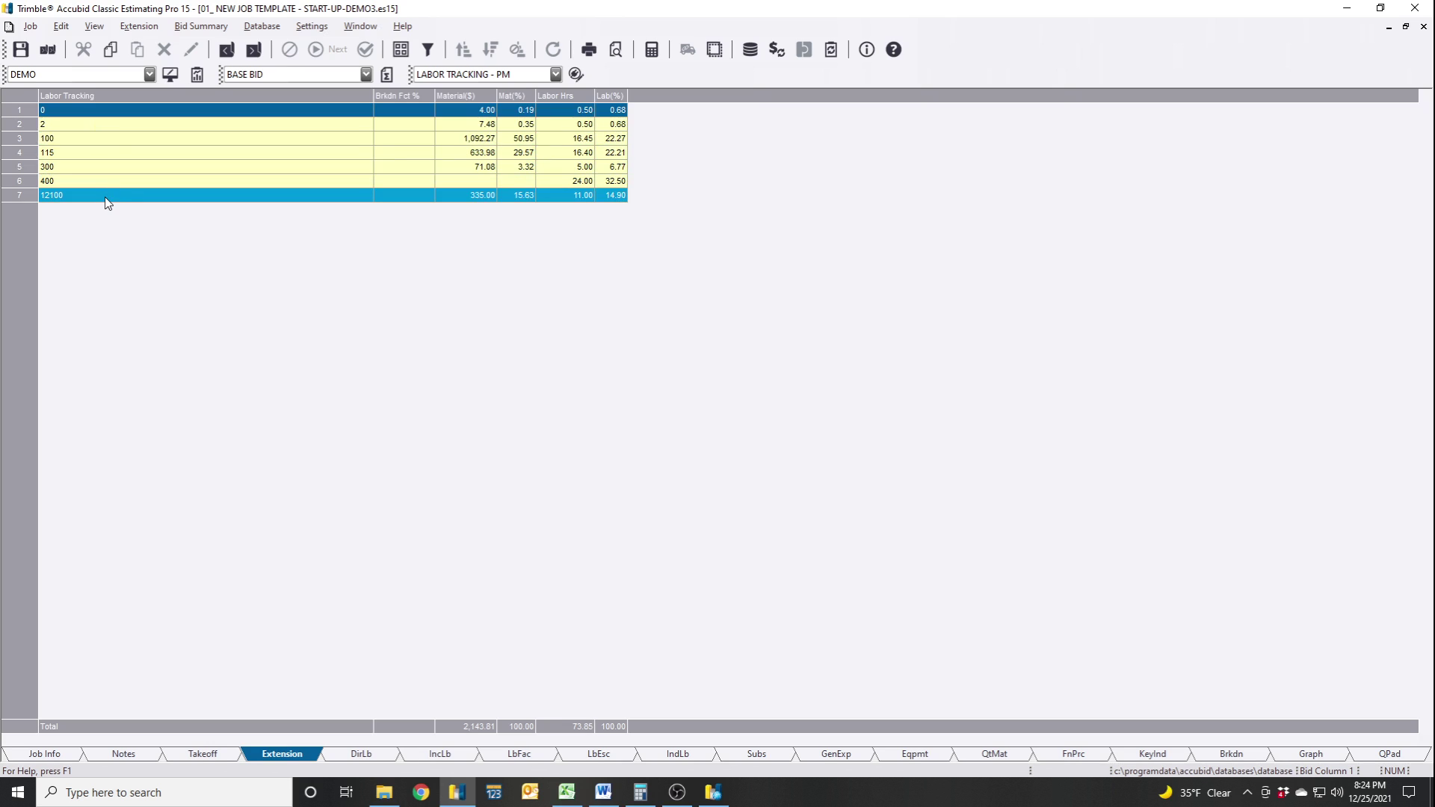
right_click(209, 258)
click(749, 301)
Replace Labor Tracking with Labor Category below System in the group order of the LABOR TRACKING - PM view and apply it.
click(575, 74)
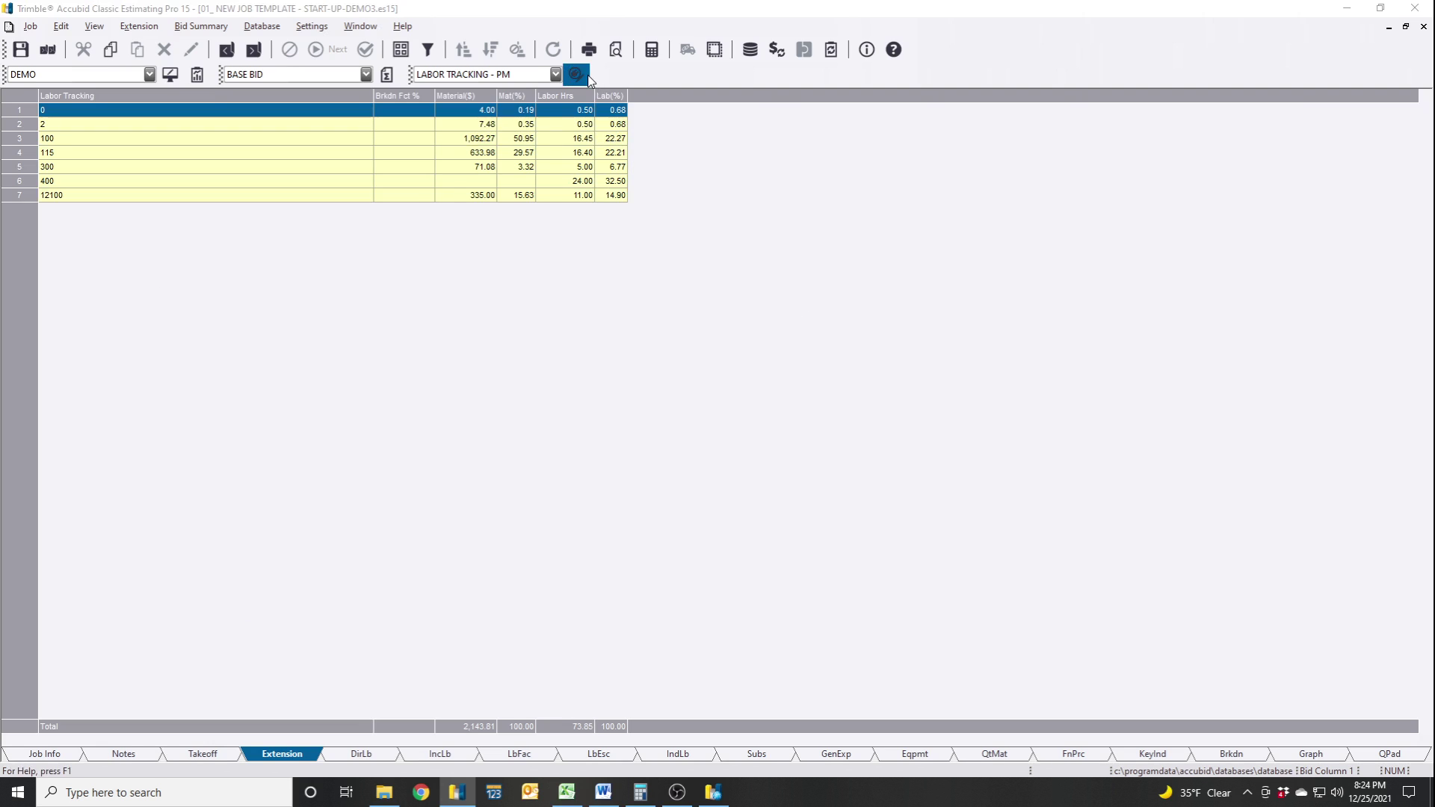
drag(598, 196, 482, 207)
click(637, 296)
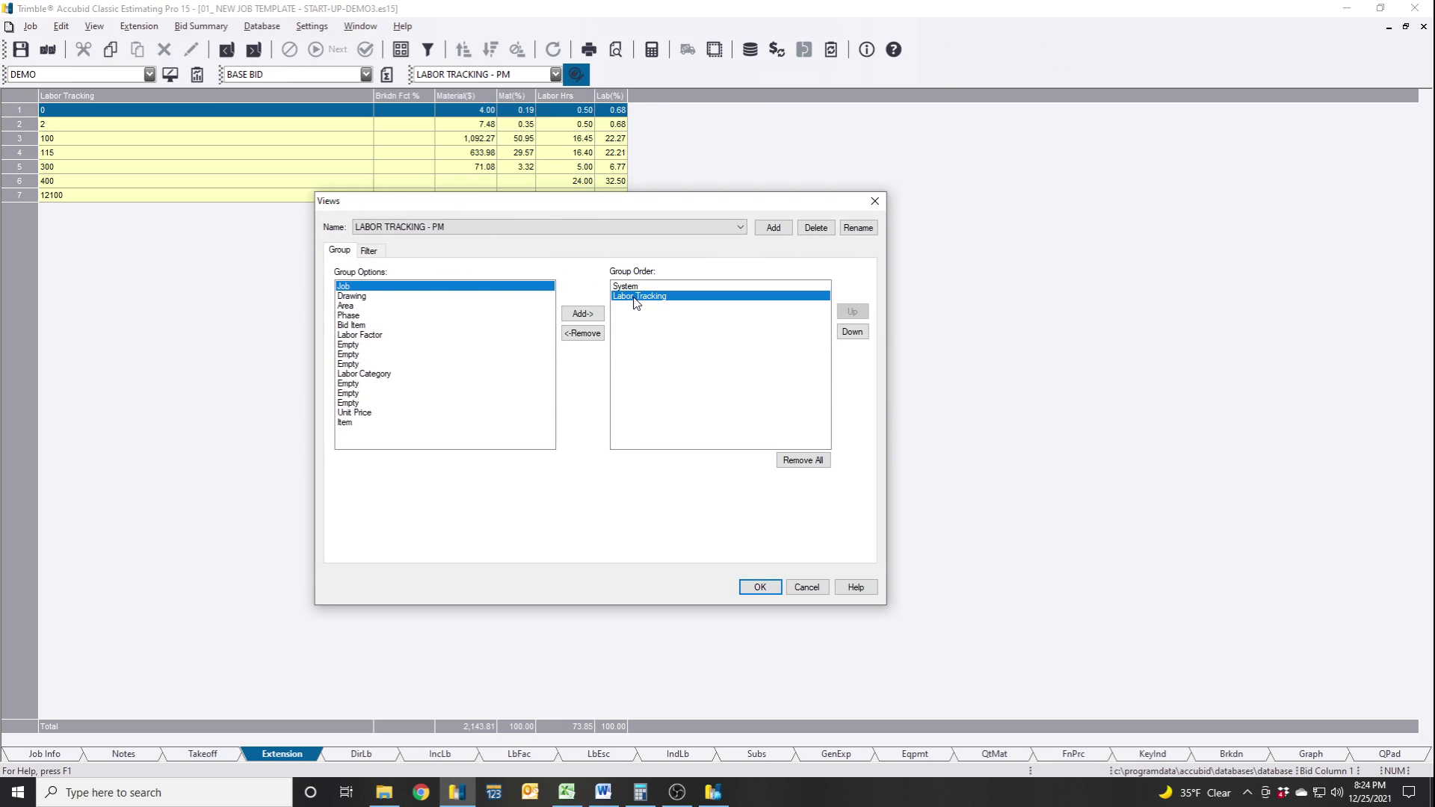
click(583, 313)
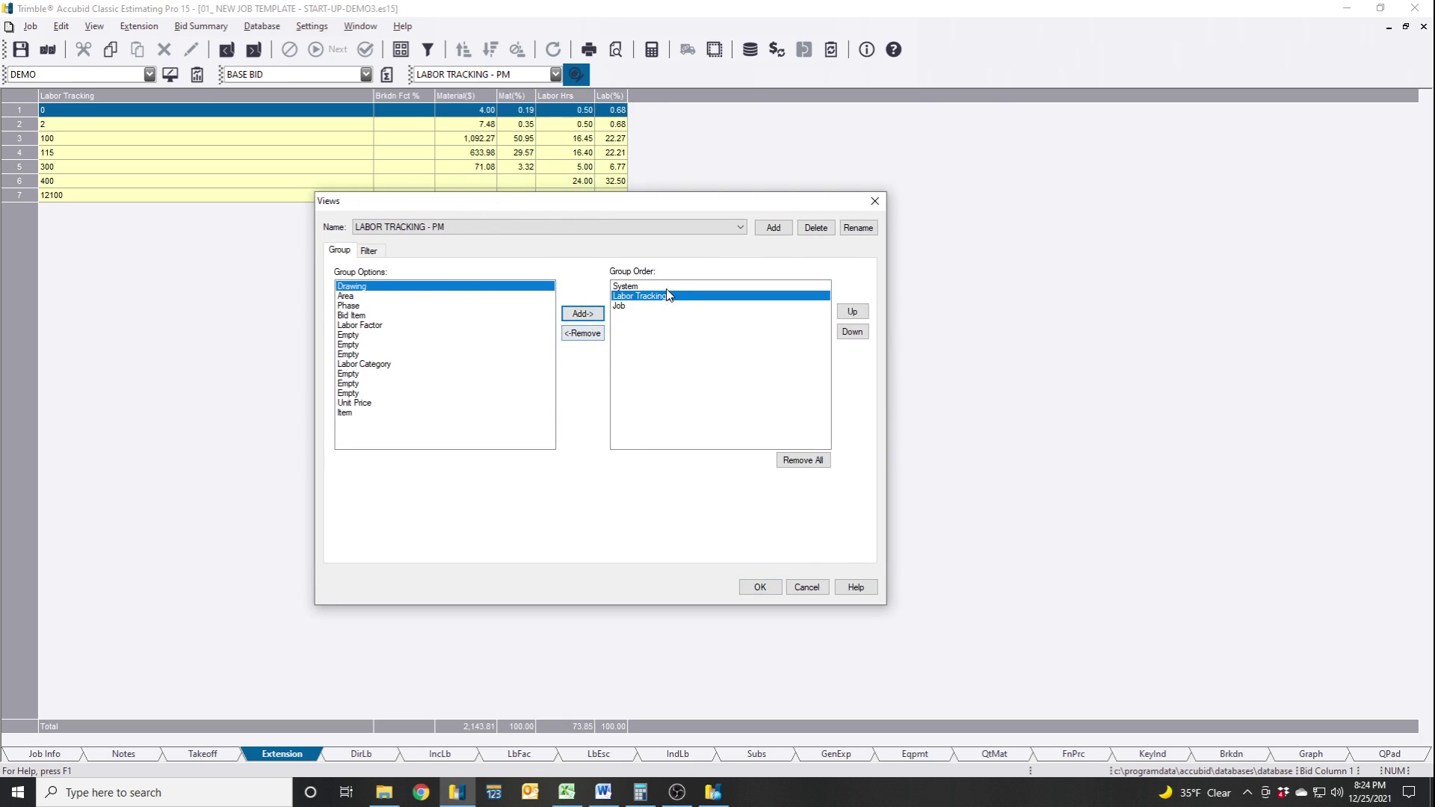
click(592, 334)
click(585, 335)
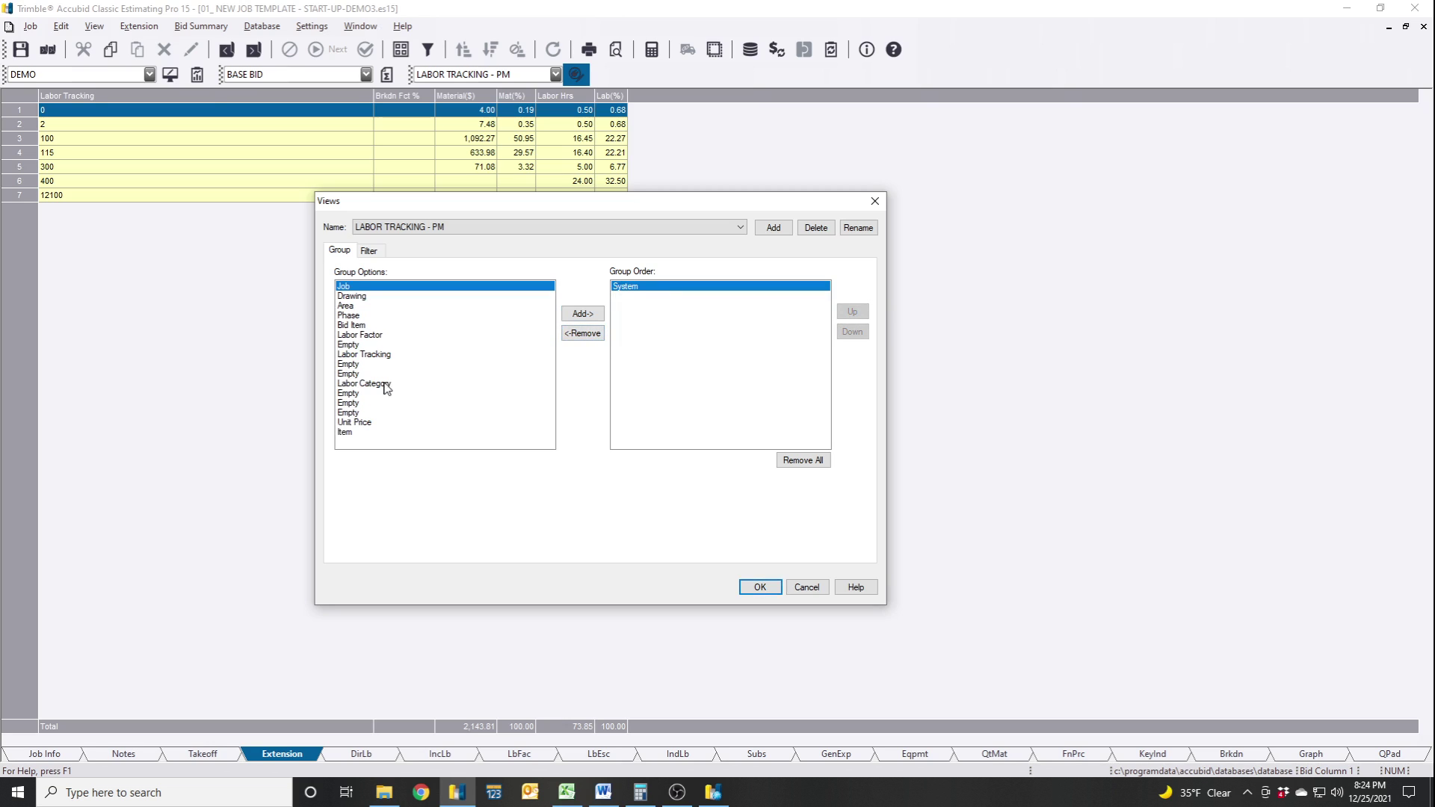
click(370, 383)
click(598, 317)
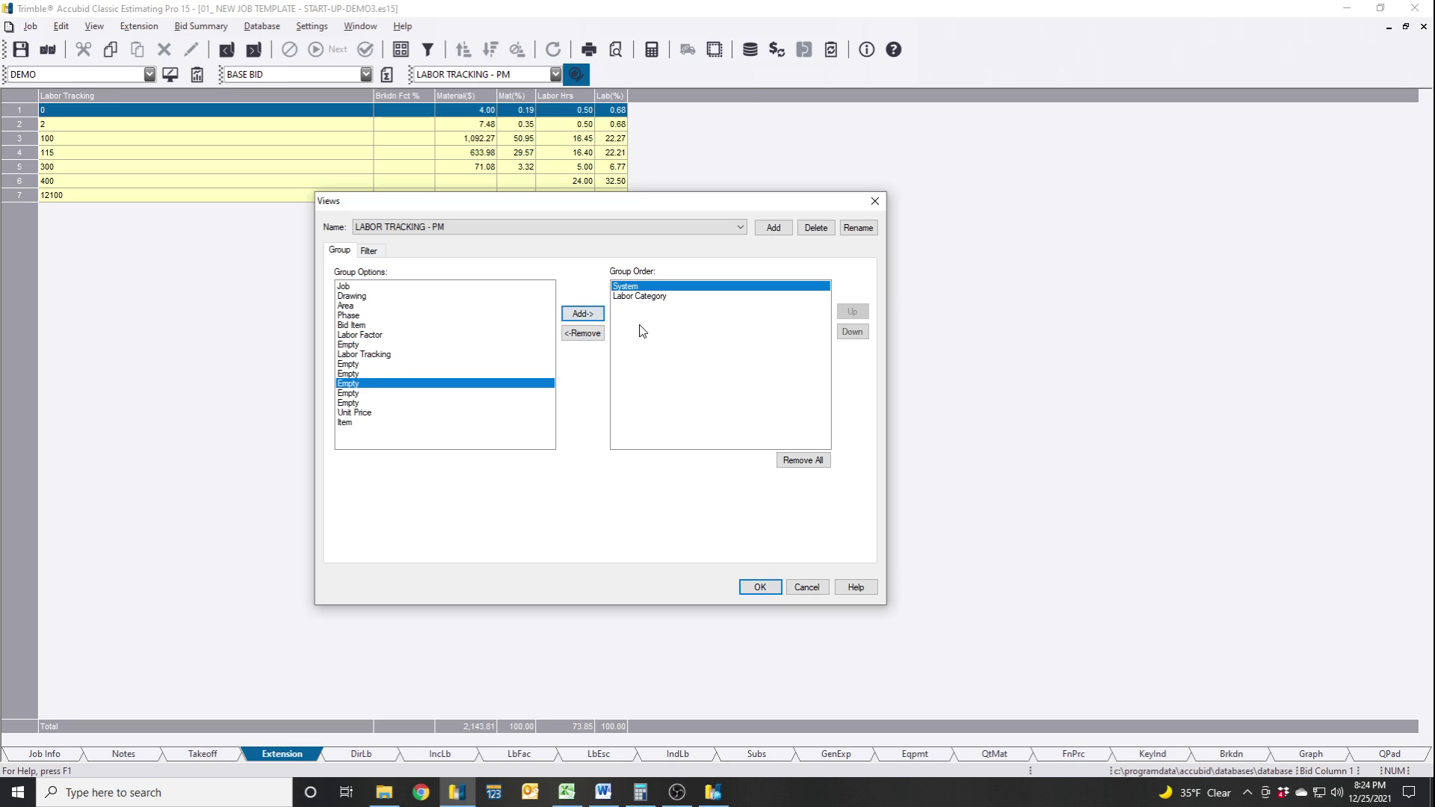
click(759, 587)
Examine the FIXTURES Labor Category breakdown and the items under 1000-1500 || CONDUIT & FITTINGS, and return to the list of systems.
double_click(105, 111)
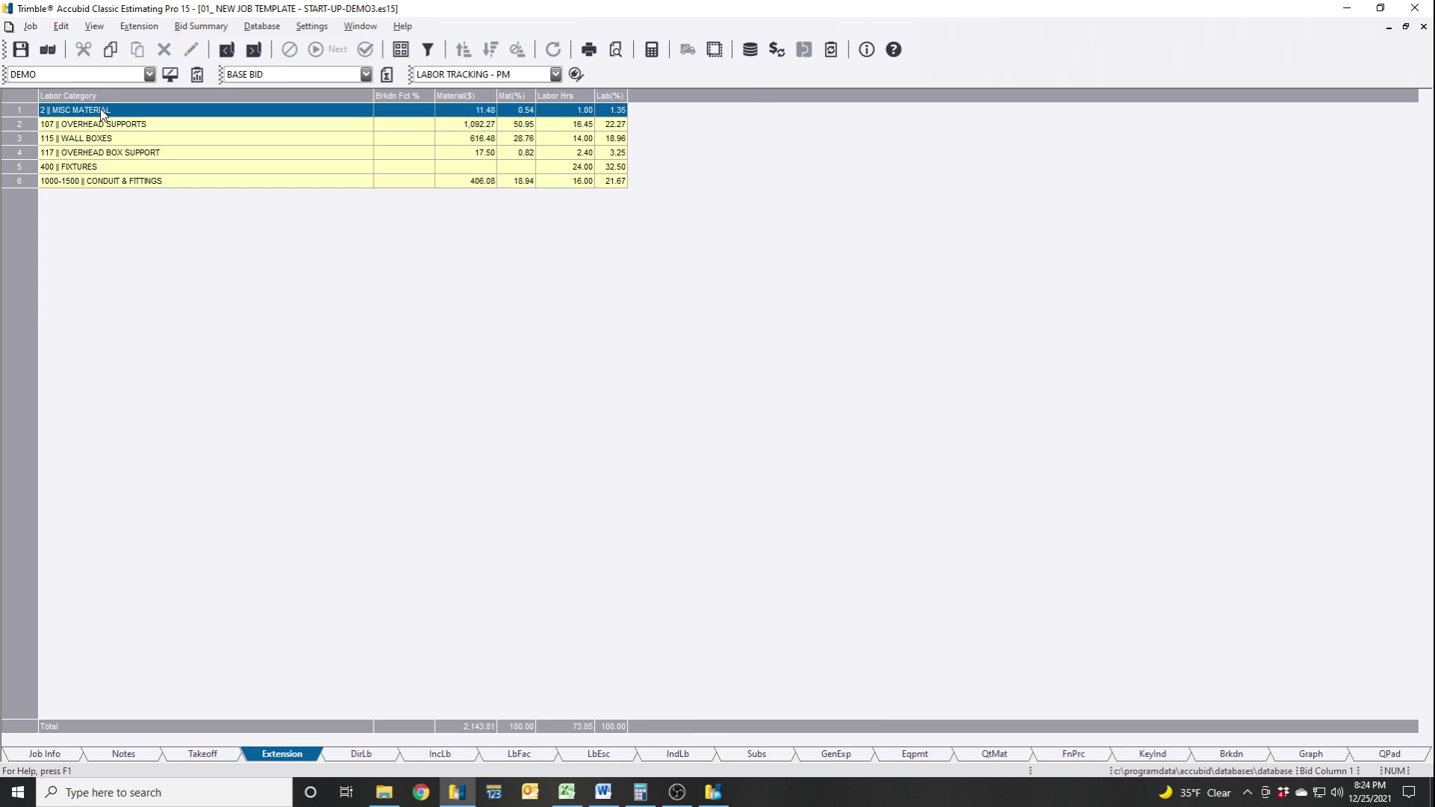
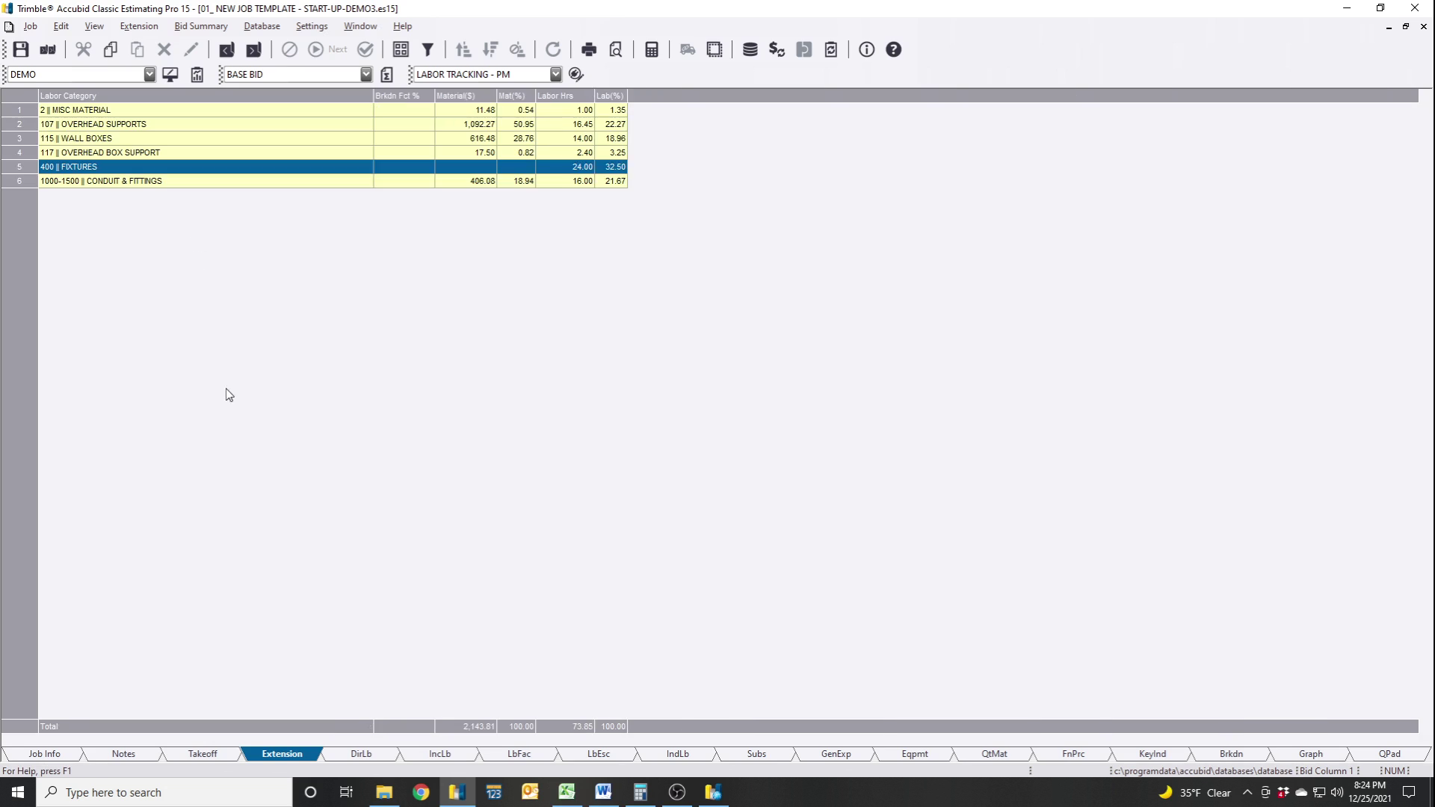
double_click(179, 181)
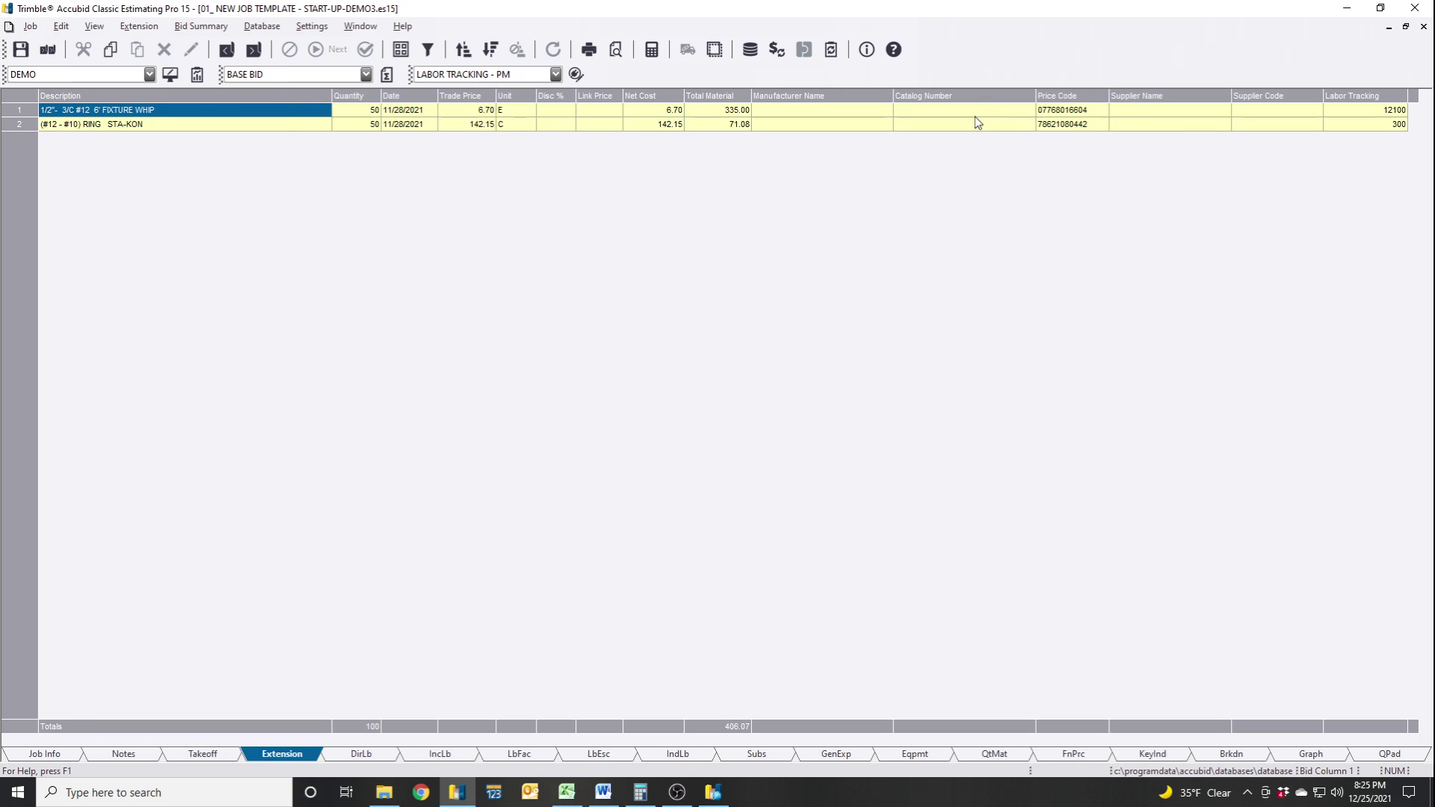
right_click(210, 194)
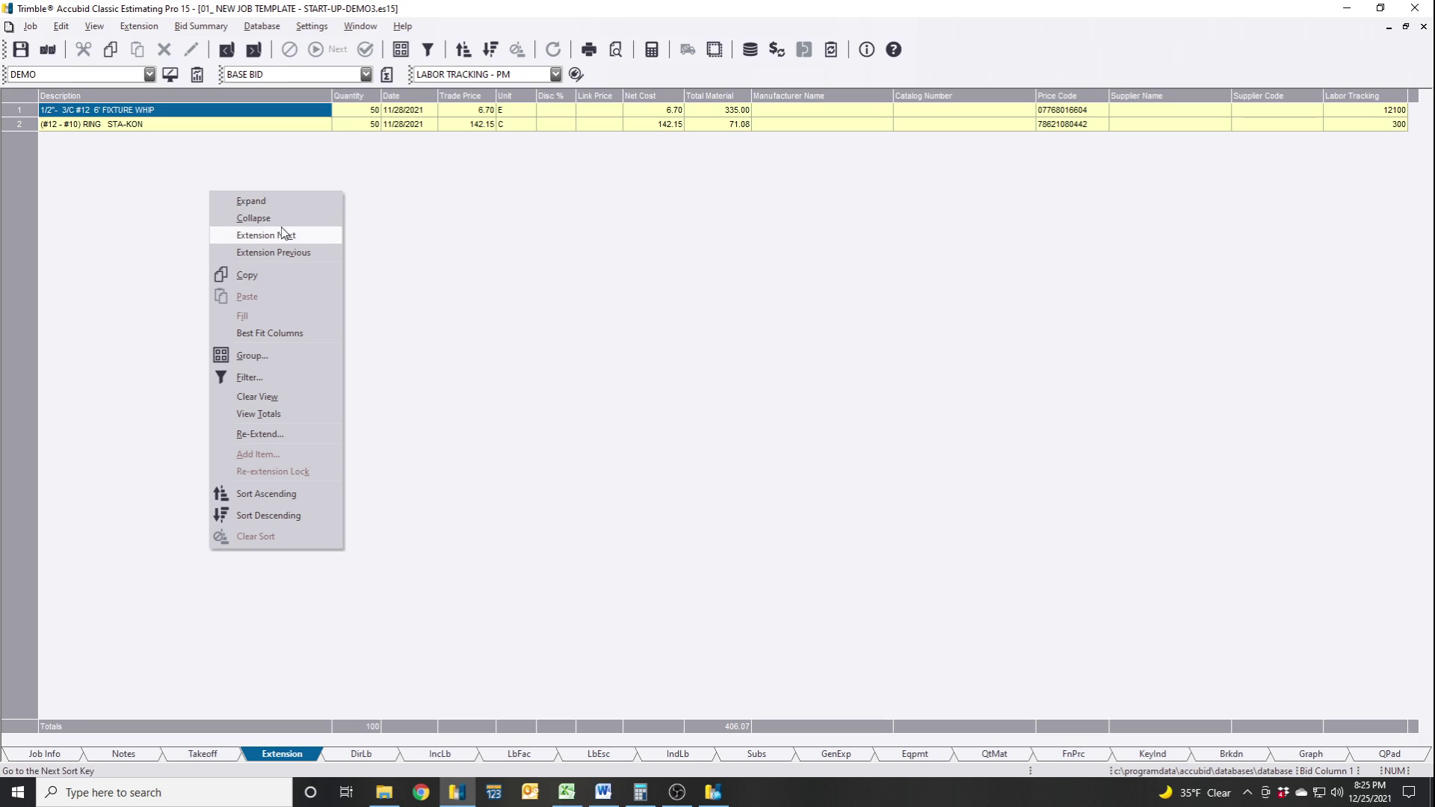
click(282, 219)
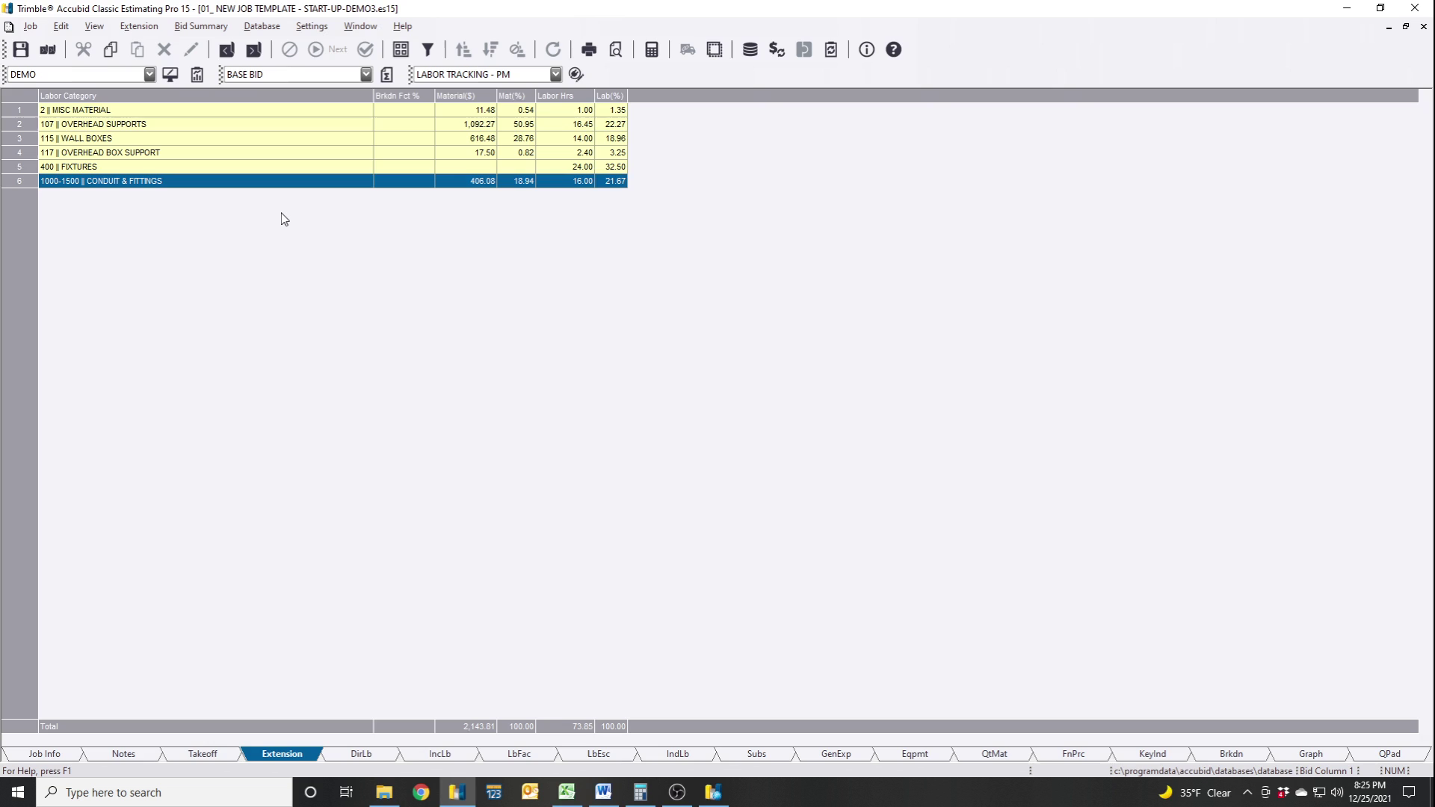
right_click(250, 298)
click(299, 315)
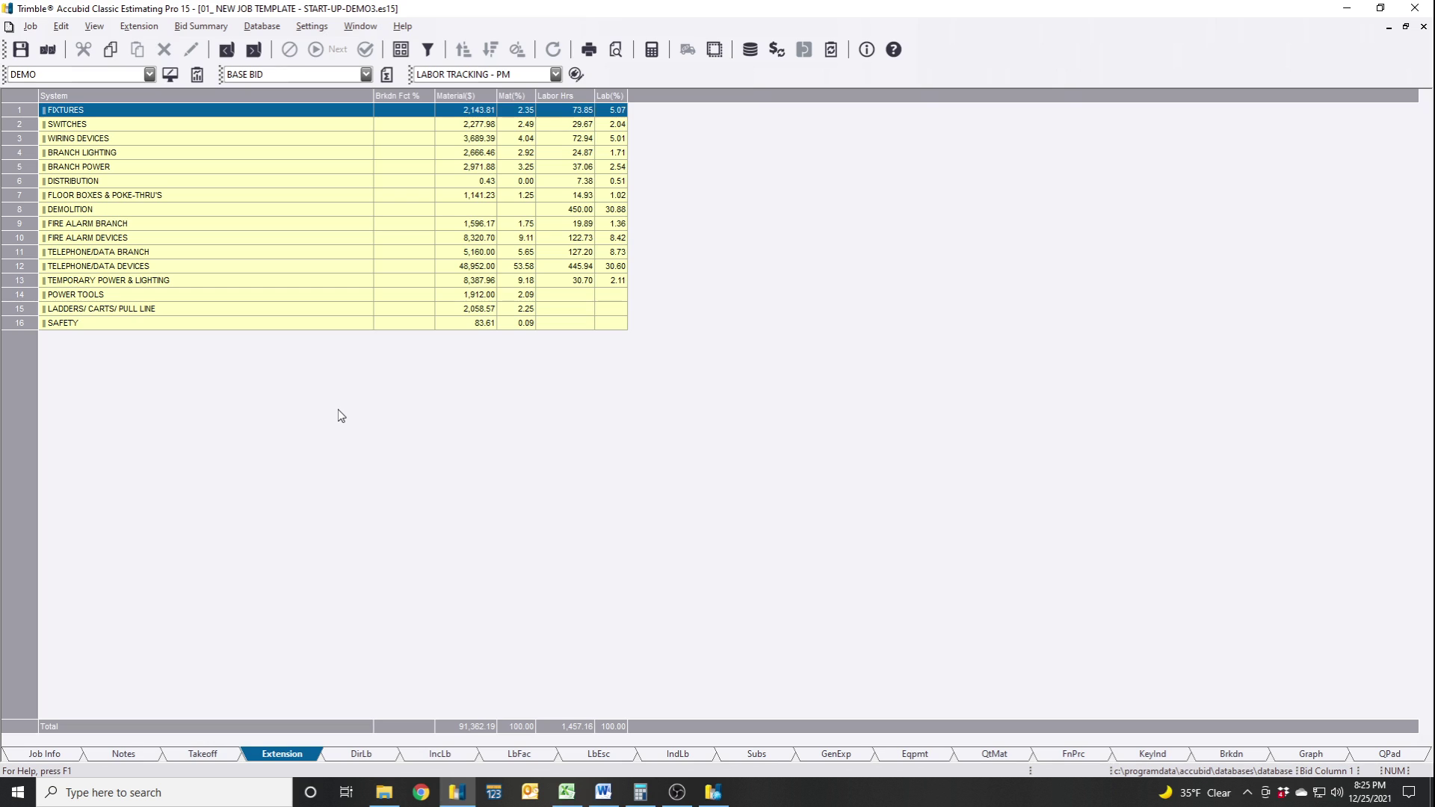
Expand the BRANCH POWER system, inspect the items in its 90-105 || WIRE category and return to the category list.
double_click(150, 172)
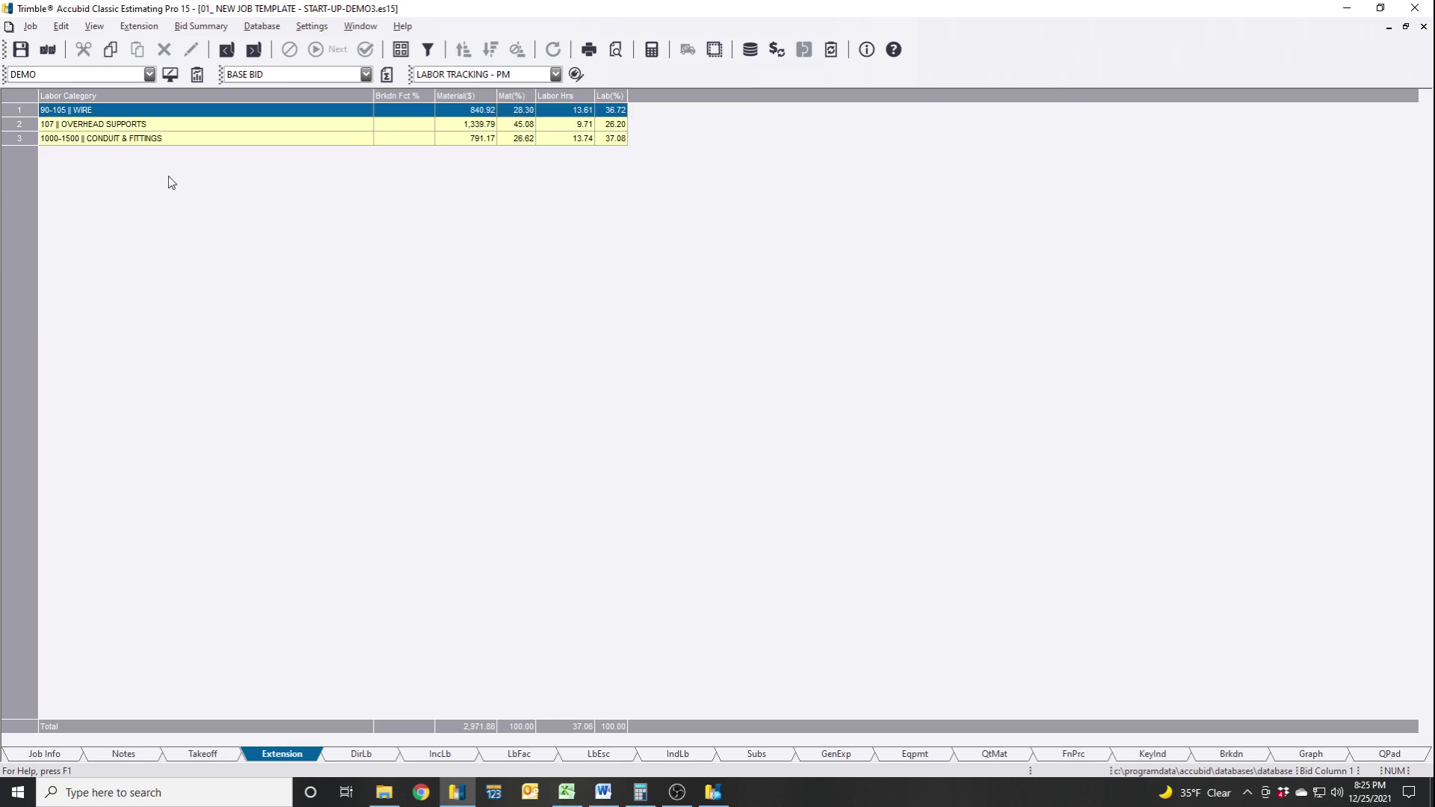
double_click(186, 114)
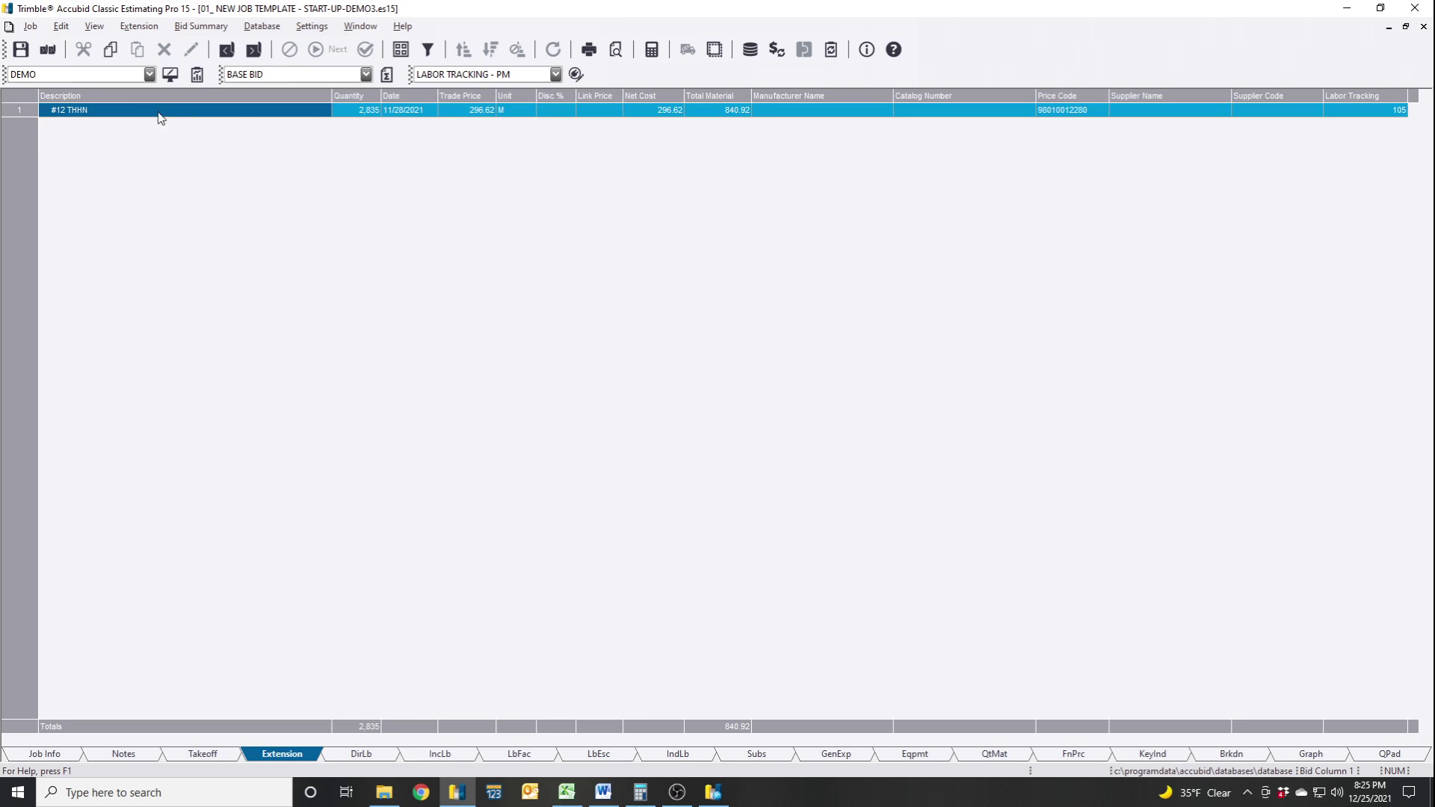
right_click(353, 192)
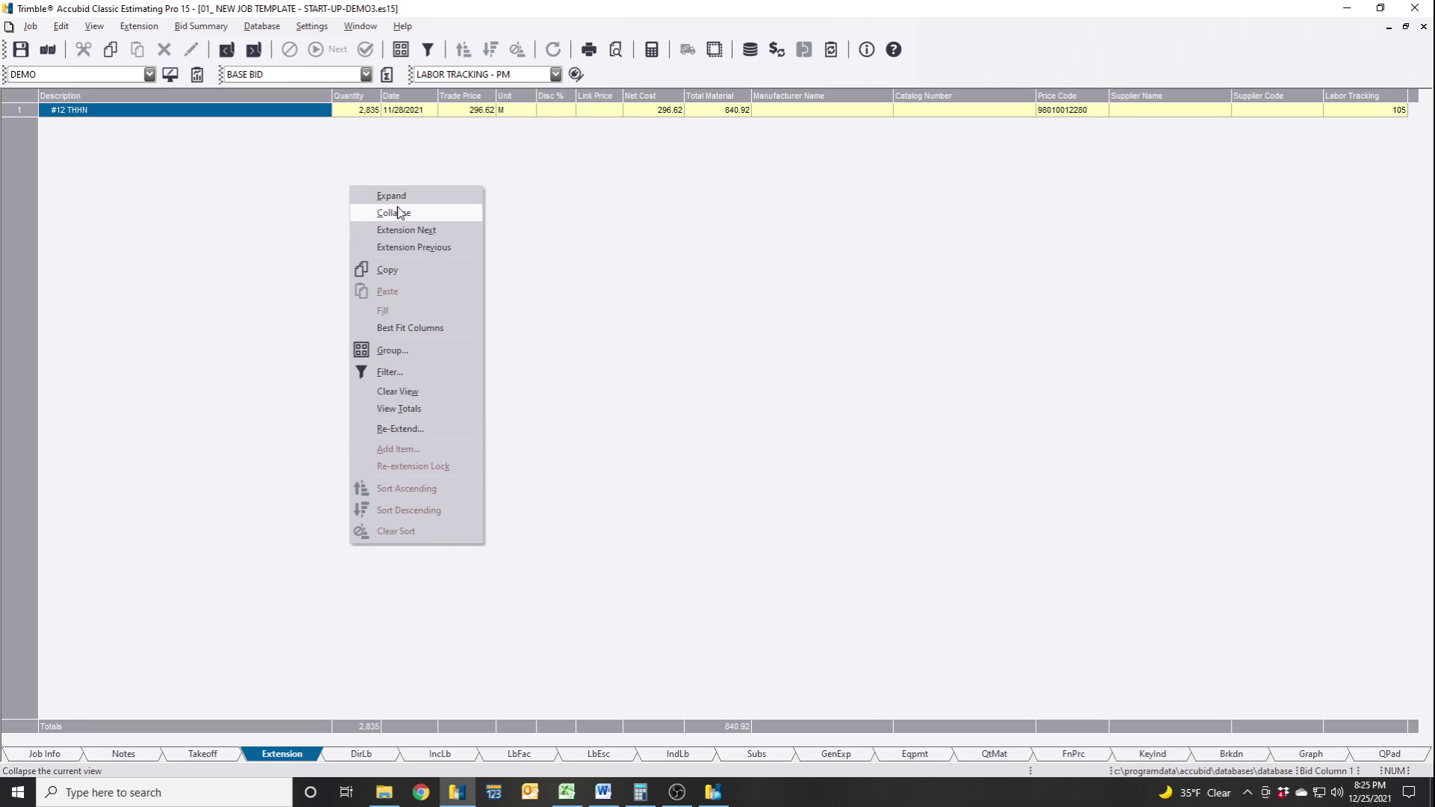
click(390, 213)
Inspect the items in BRANCH POWER's 107 || OVERHEAD SUPPORTS category and return to the category list.
click(100, 124)
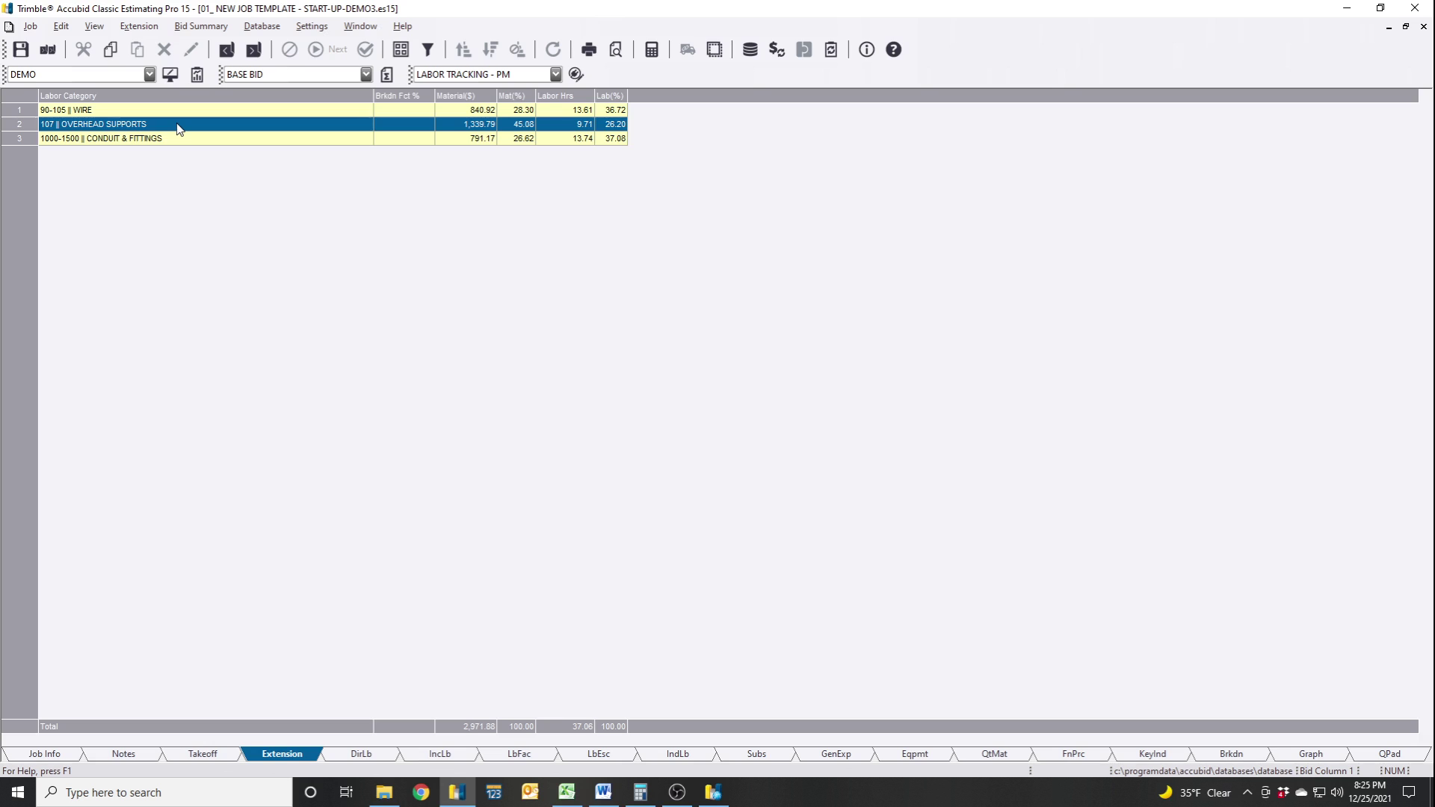
double_click(163, 124)
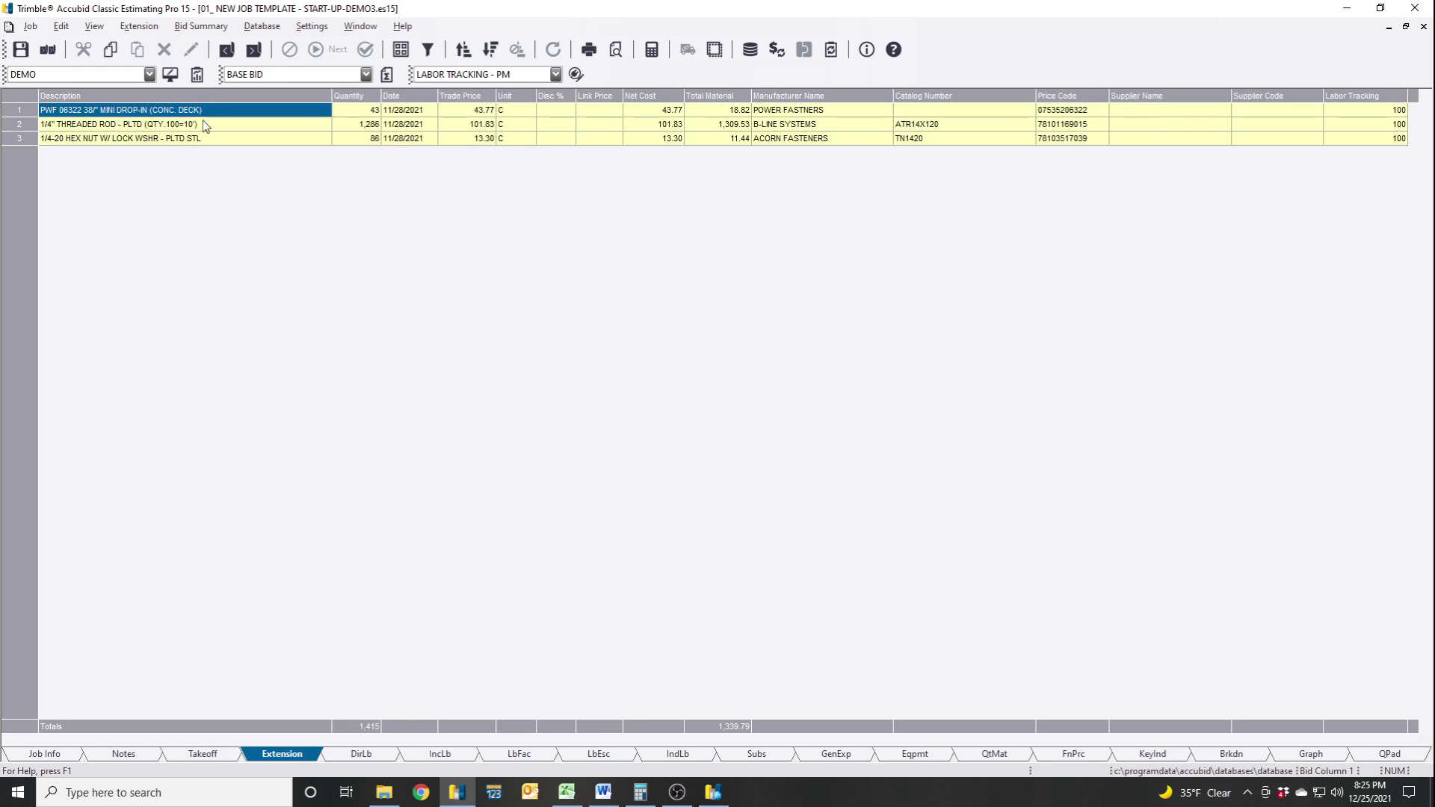
right_click(294, 244)
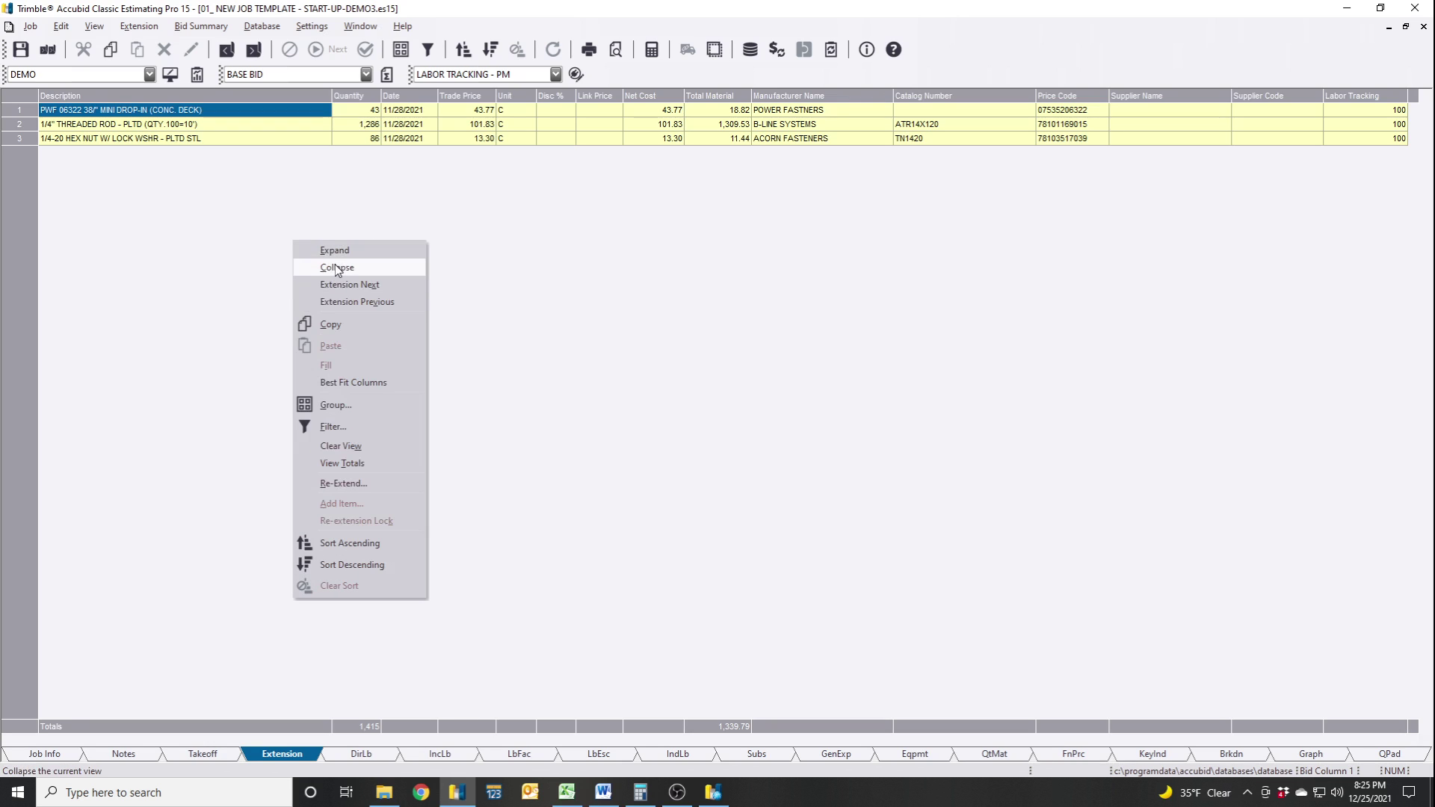
click(338, 267)
Inspect the items in BRANCH POWER's 1000-1500 || CONDUIT & FITTINGS category and collapse back to the list of systems.
double_click(189, 137)
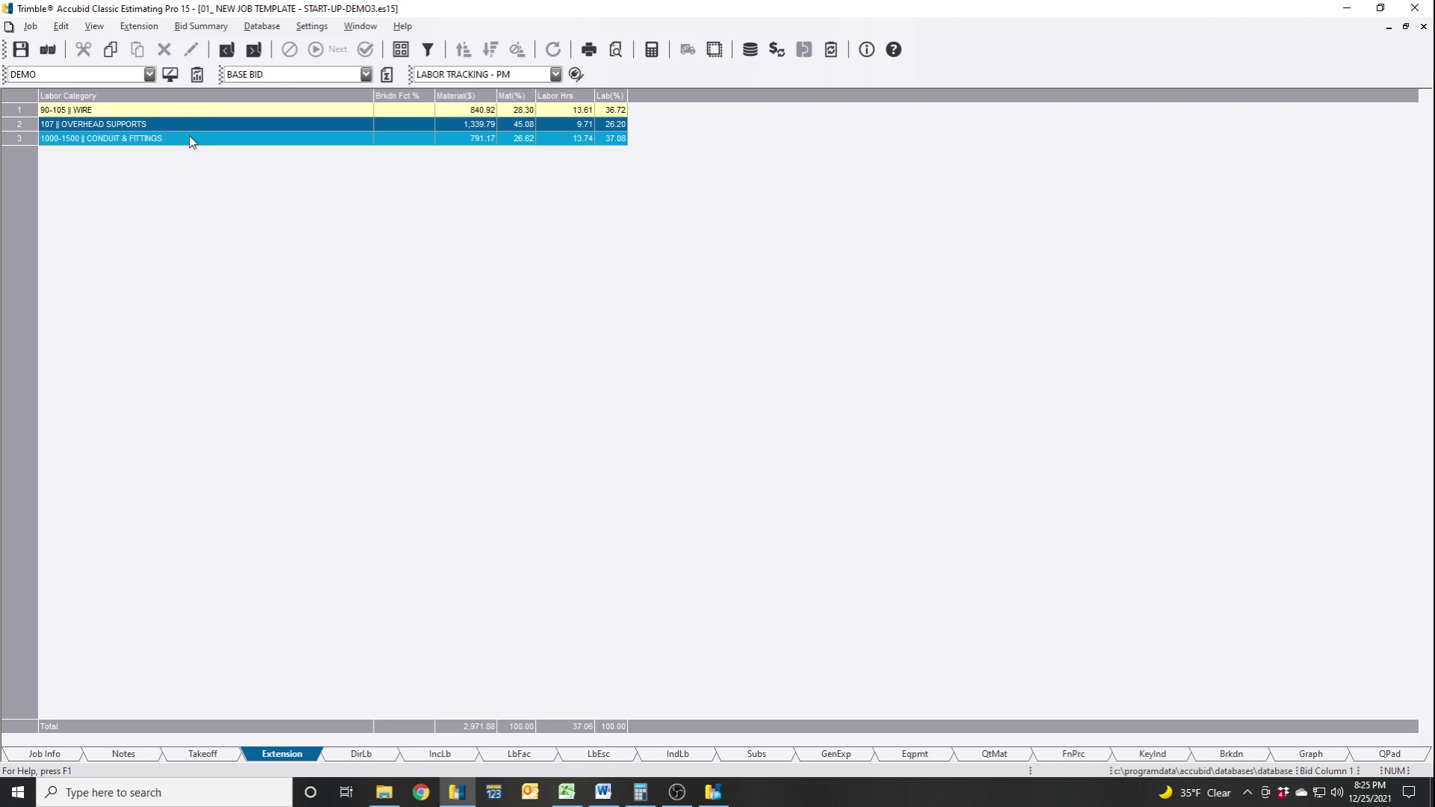
right_click(275, 225)
click(352, 248)
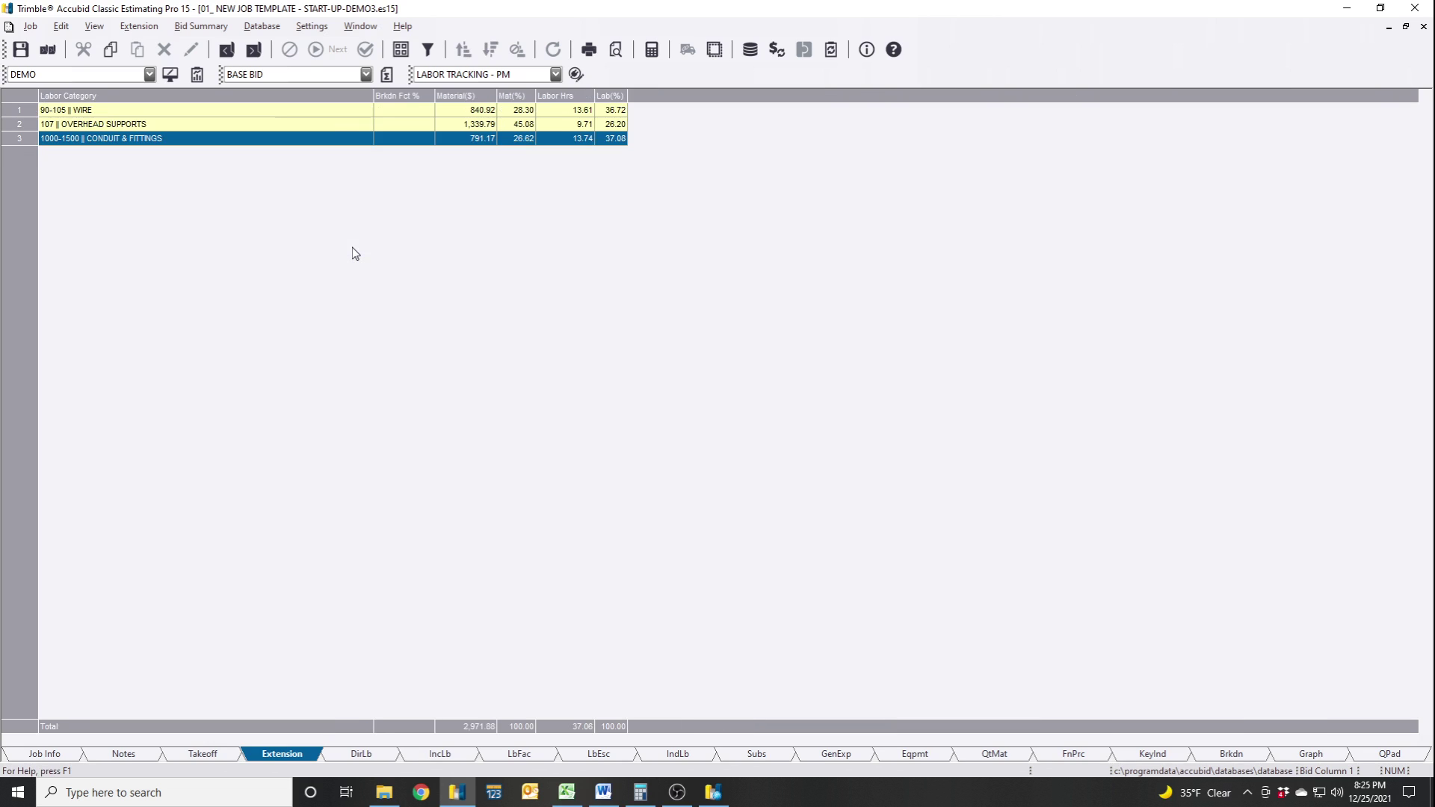
right_click(376, 332)
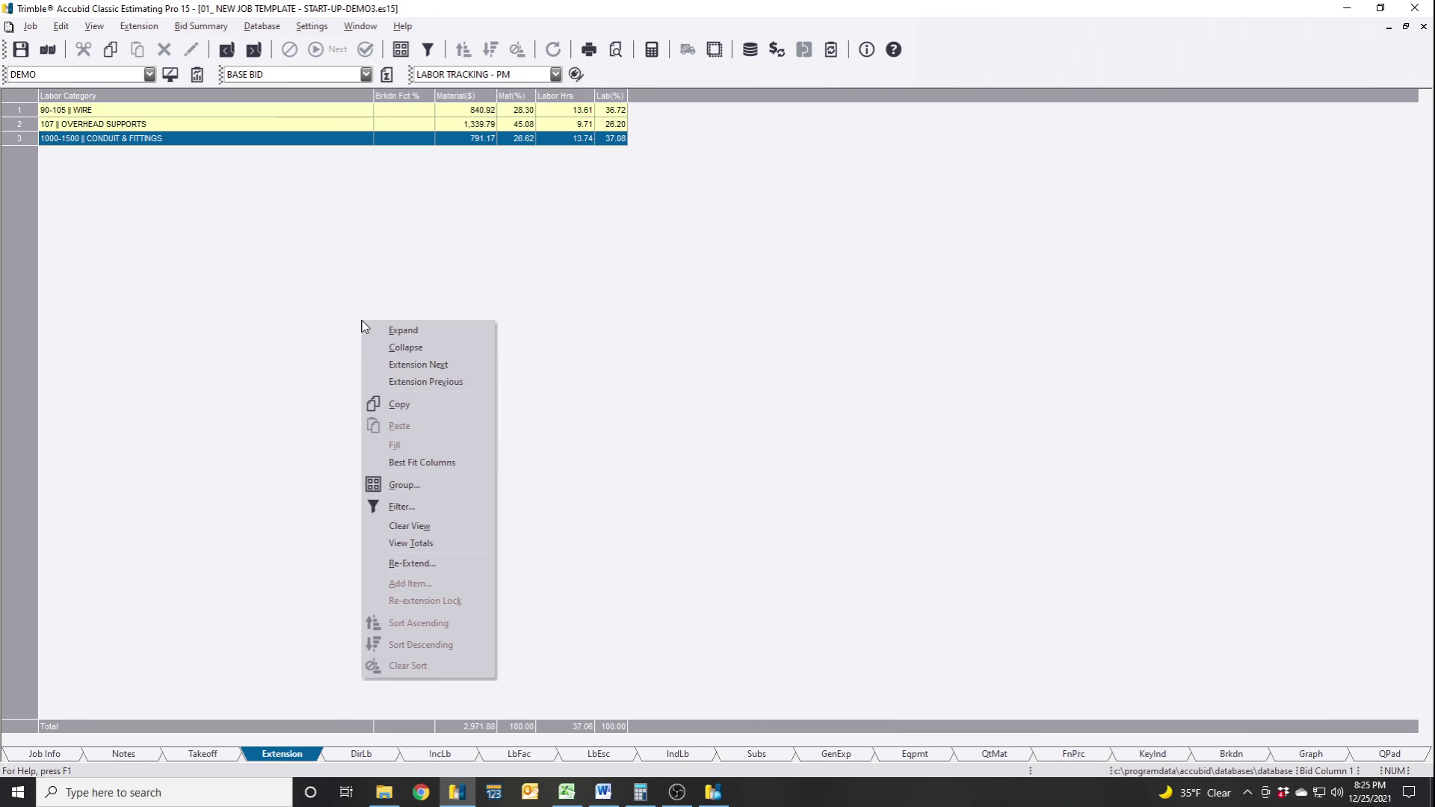
click(432, 351)
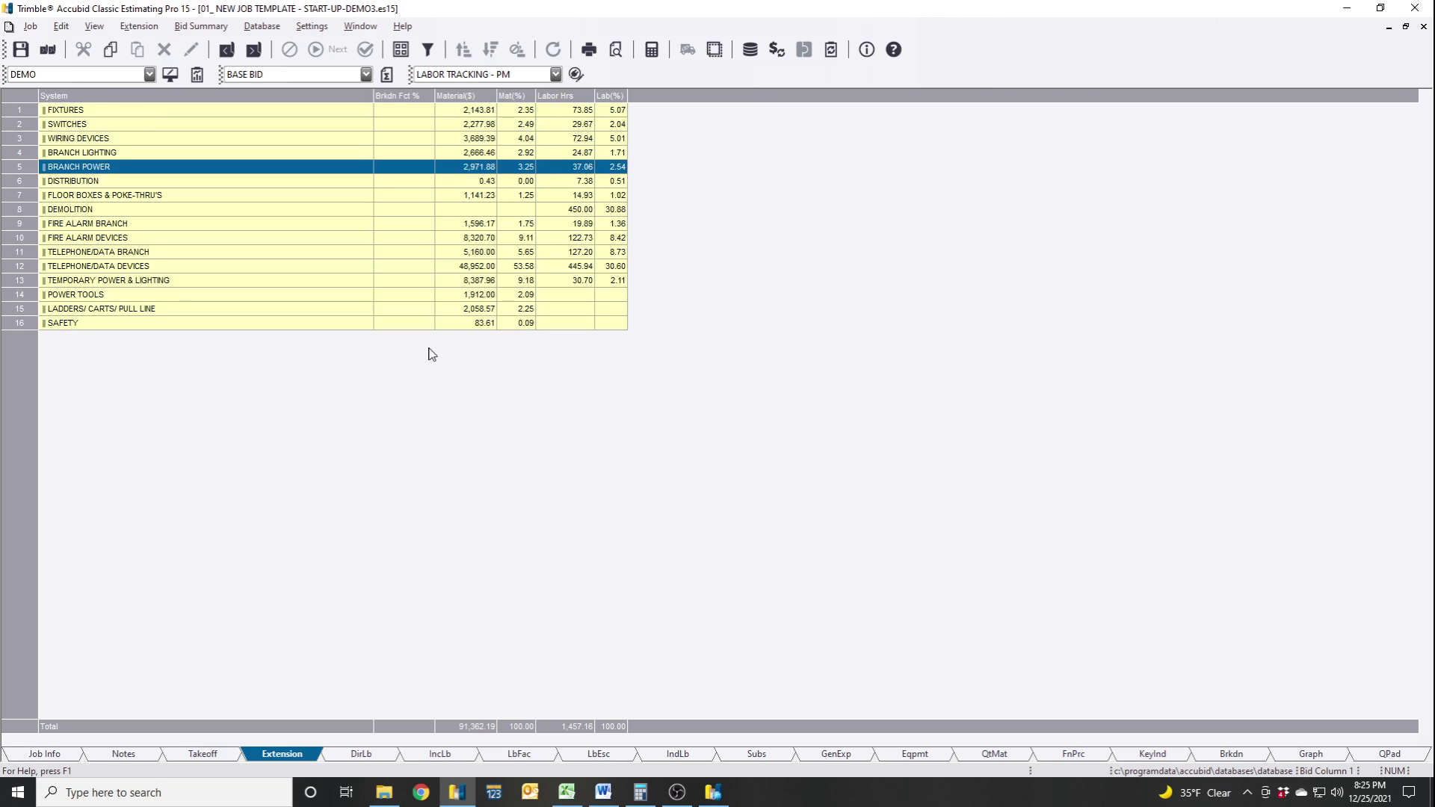